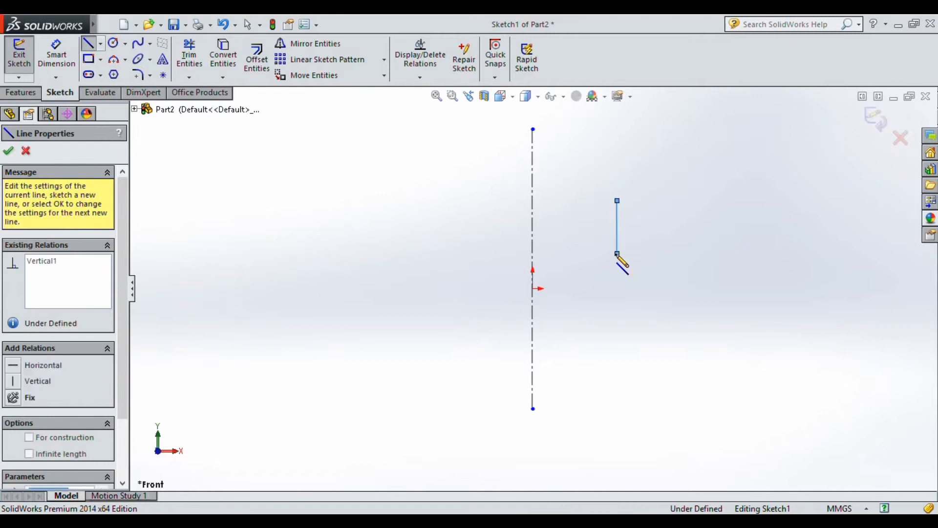
- Continue the profile with a slanted line and a horizontal line about 63.7 mm long ending on the centerline, and make the horizontal line construction geometry
click(643, 325)
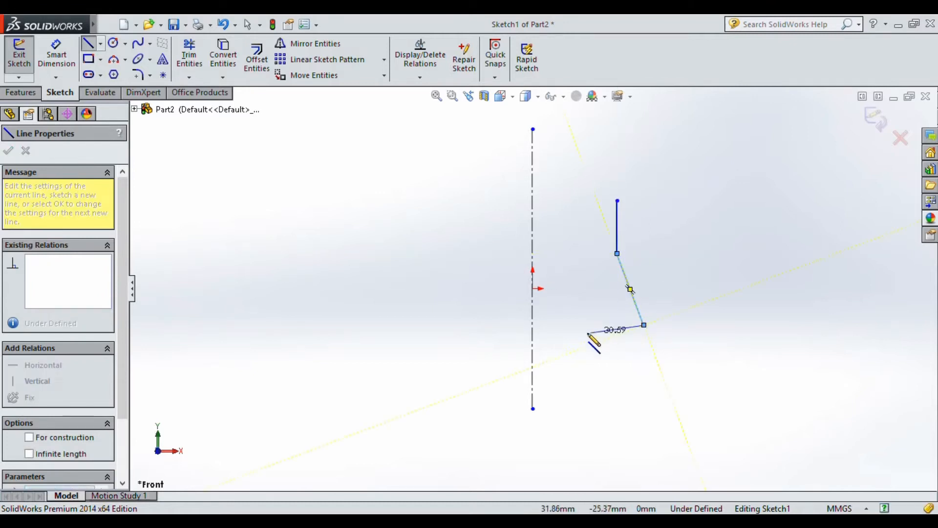
click(533, 325)
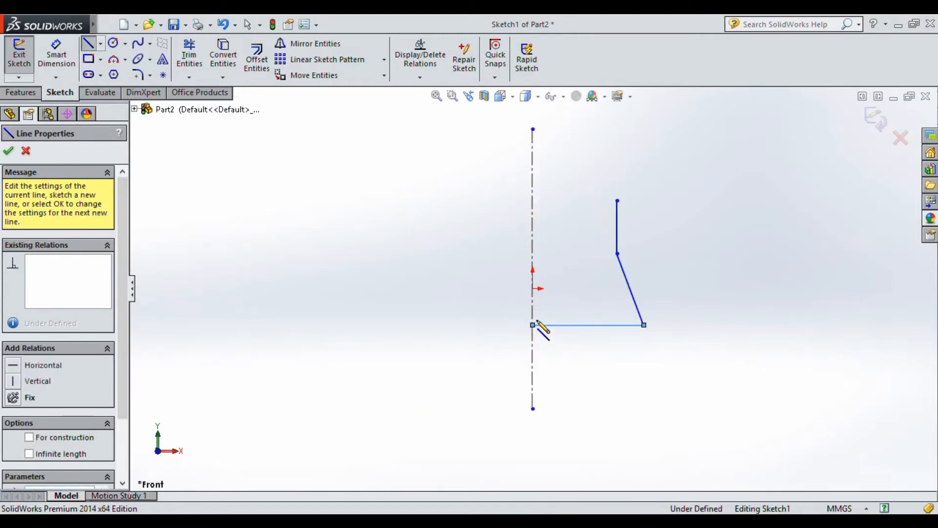
right_click(573, 280)
click(601, 126)
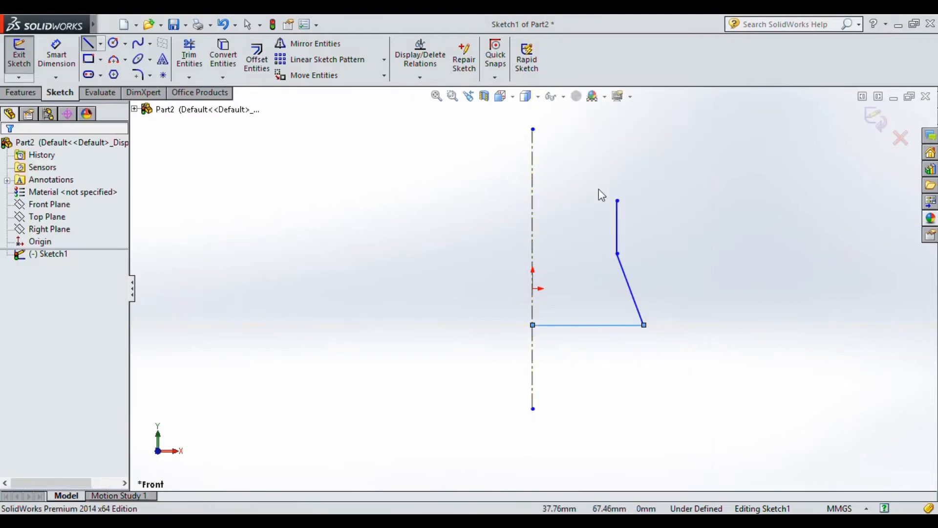
click(576, 326)
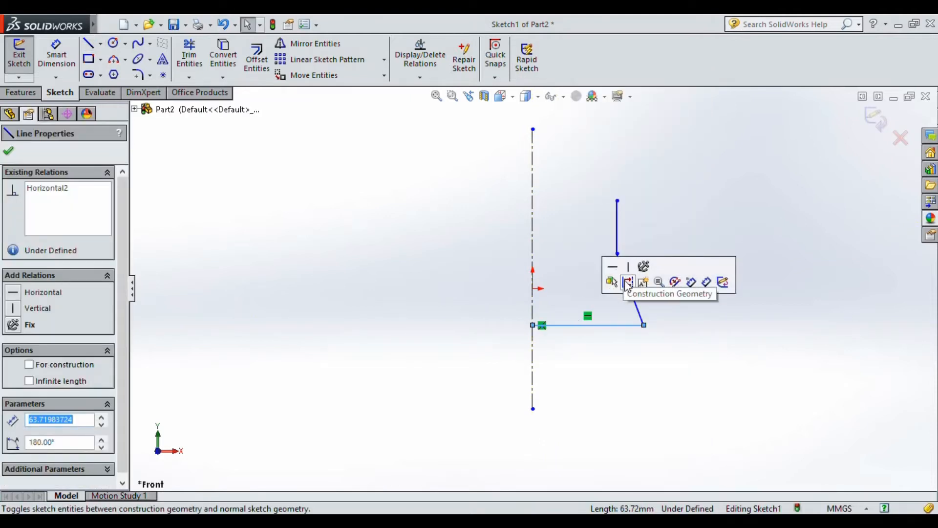
click(627, 283)
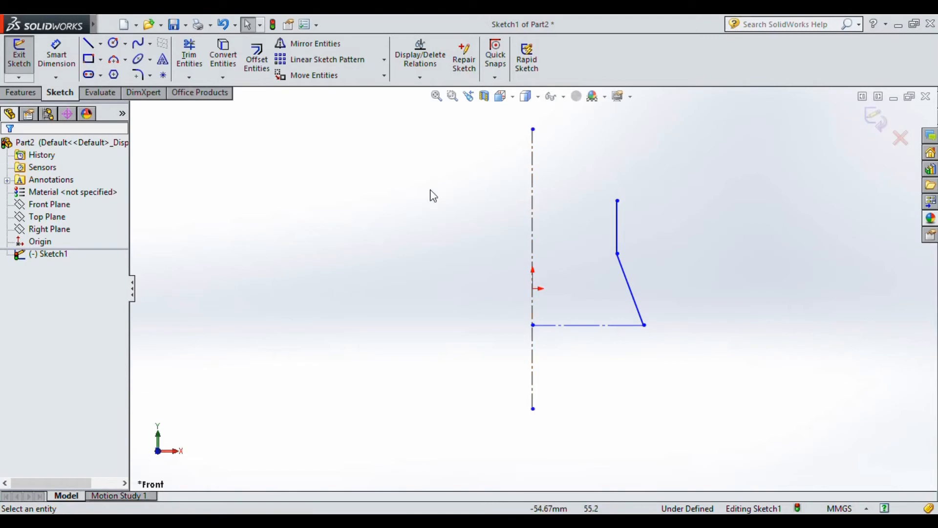
- Dimension the short vertical line of the profile to 10 mm
click(57, 55)
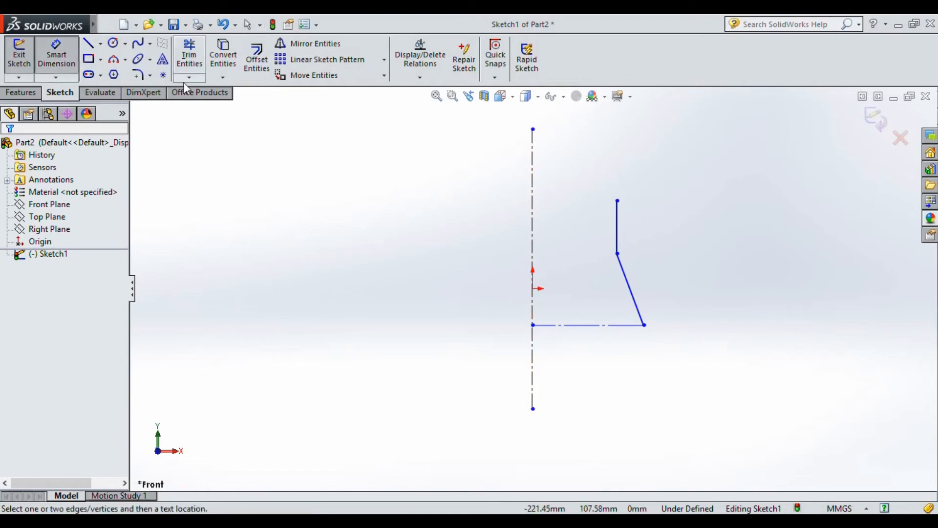
click(617, 225)
click(655, 225)
text(1)
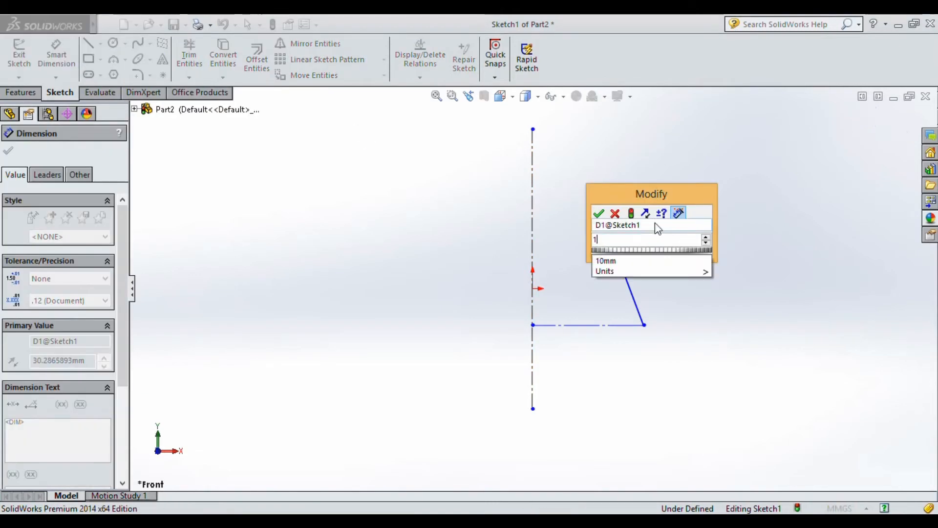
text(0)
key(Return)
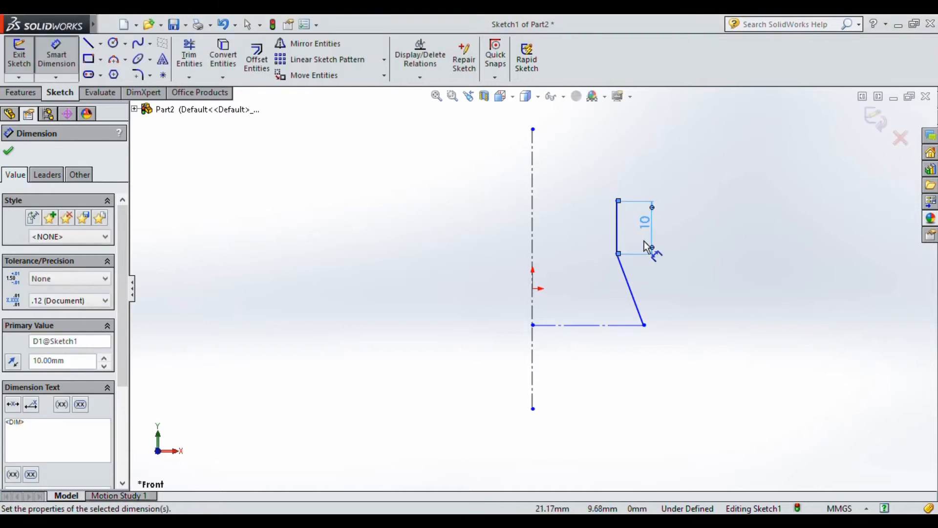
- Dimension the horizontal construction line between the centerline and the slanted line to 40 mm
click(599, 326)
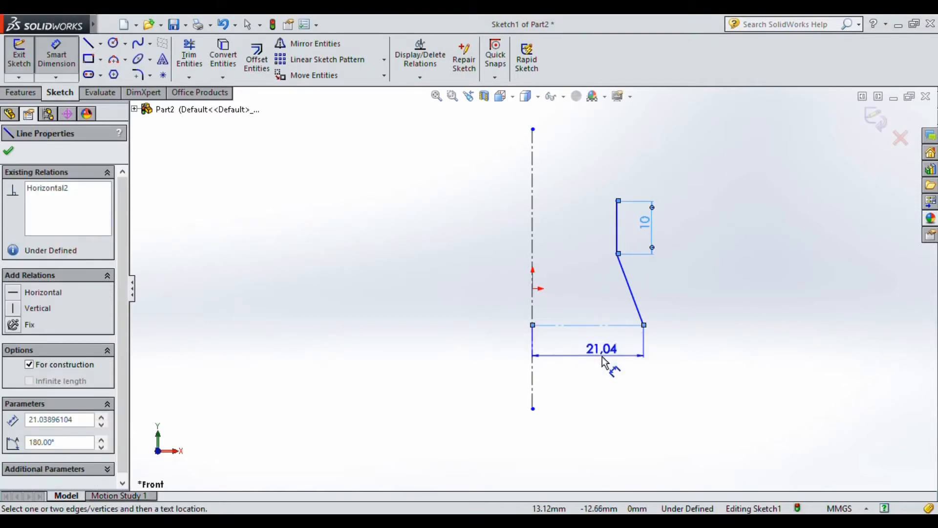
click(604, 359)
text(40)
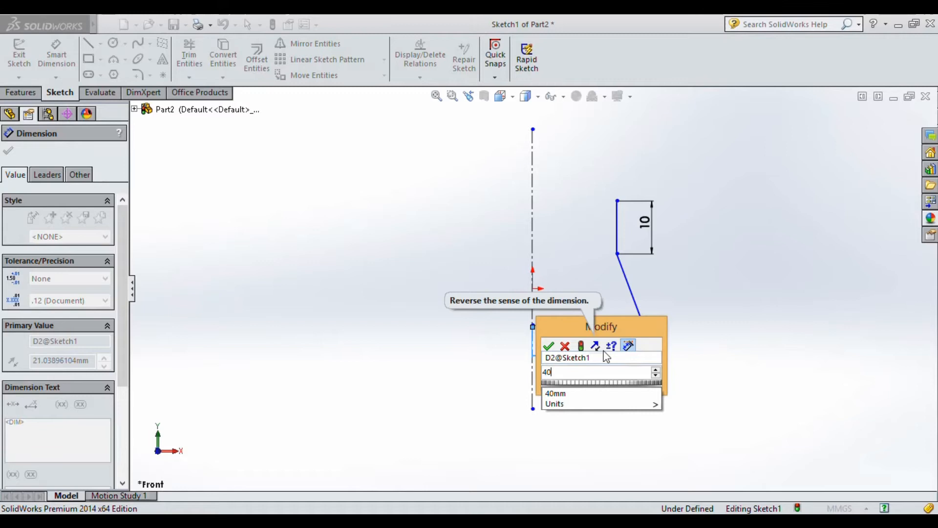
key(Return)
click(773, 279)
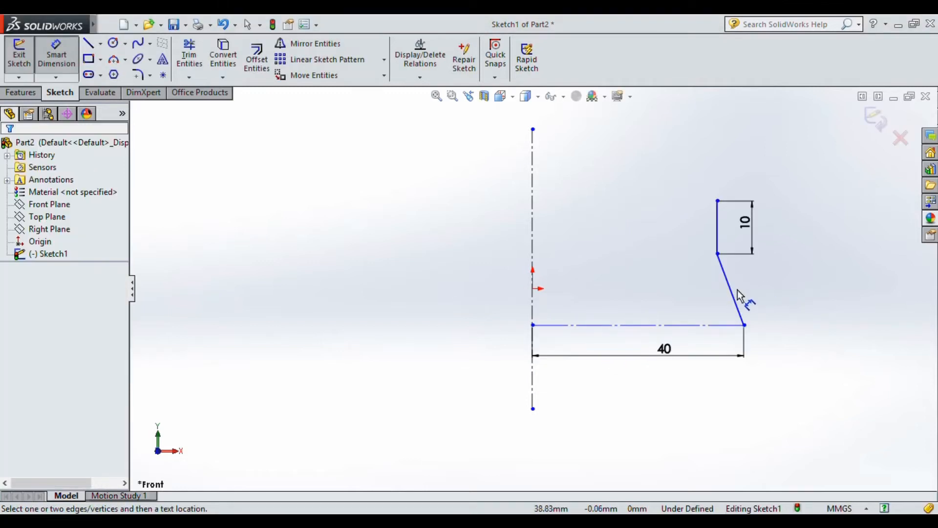
- Dimension the height from the horizontal construction line to the lower end of the short vertical line as 35 mm
click(718, 254)
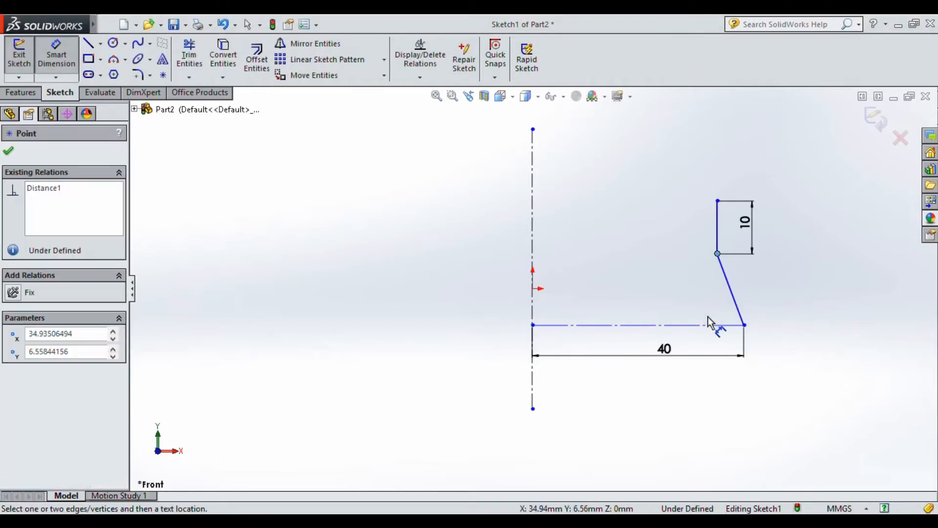
click(716, 323)
click(765, 308)
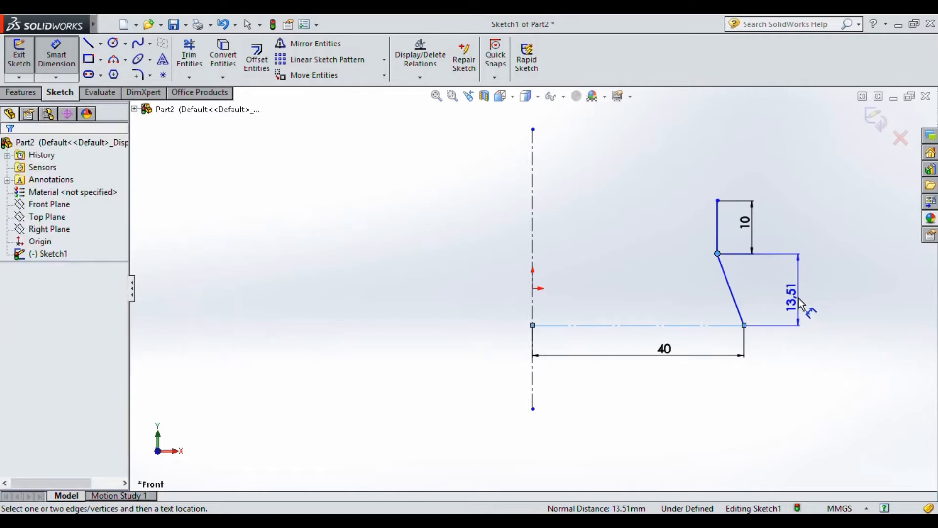
text(35)
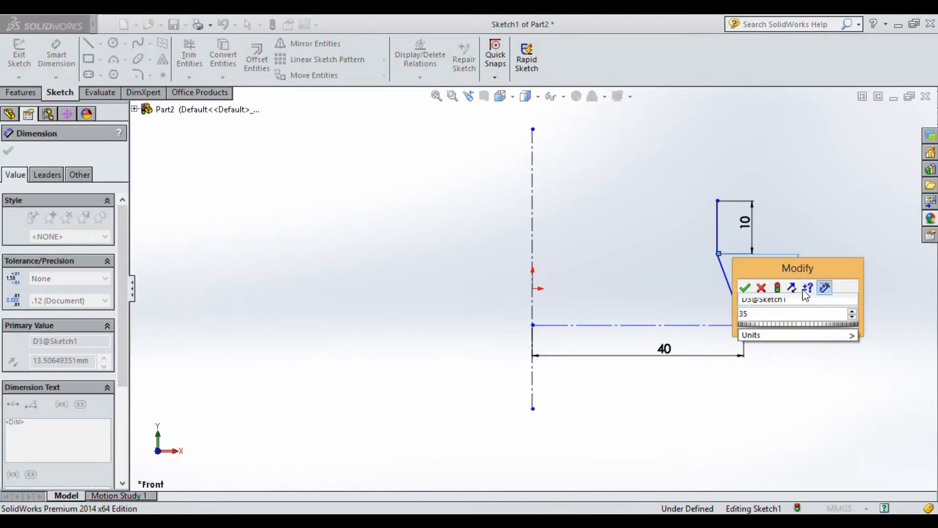
key(Return)
- Set the angle between the slanted line and the short vertical line to 160 degrees
click(437, 96)
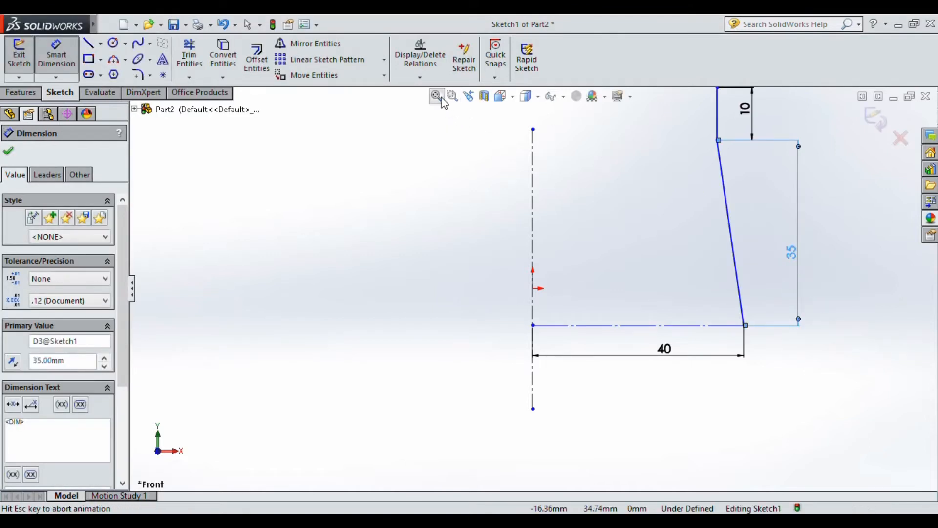
click(587, 197)
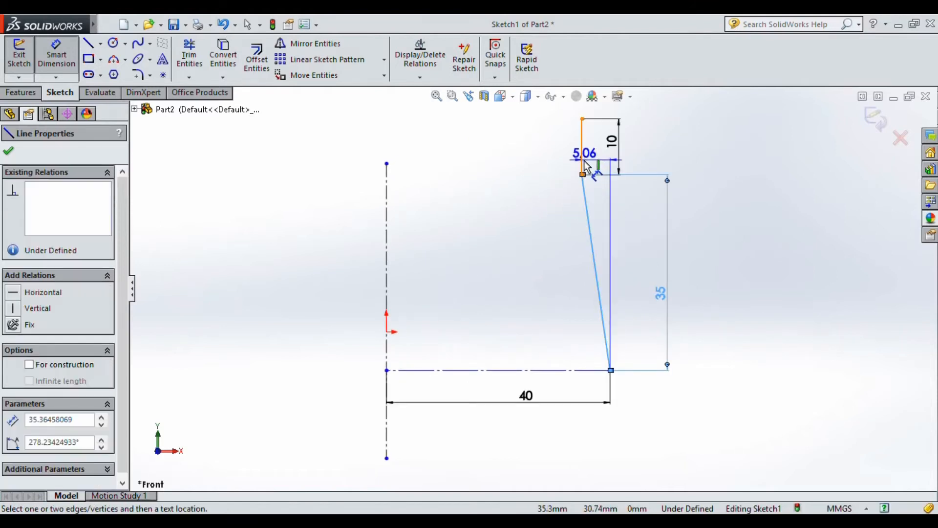
click(582, 161)
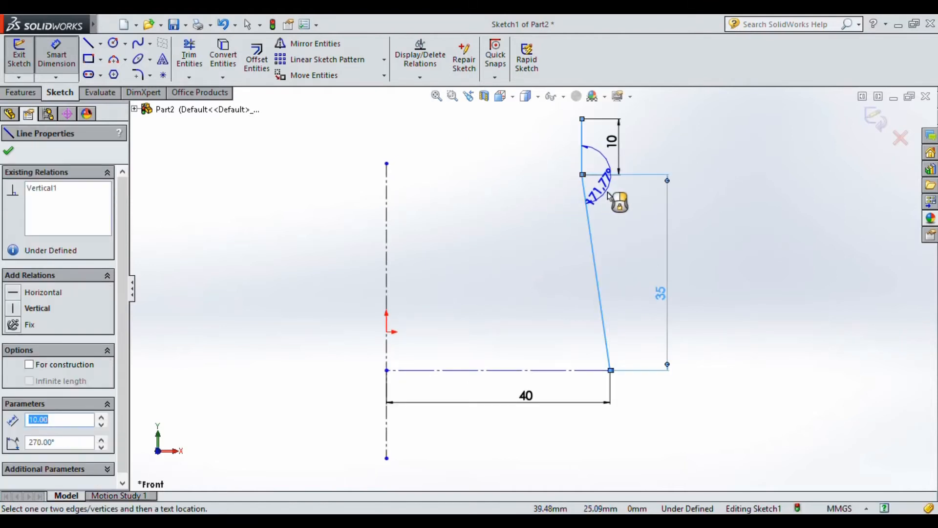
click(612, 199)
text(160)
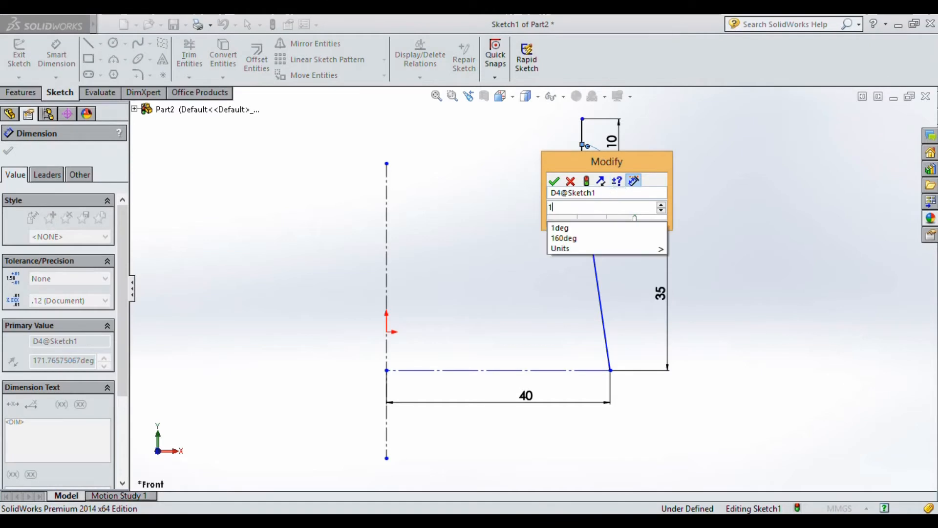
key(Return)
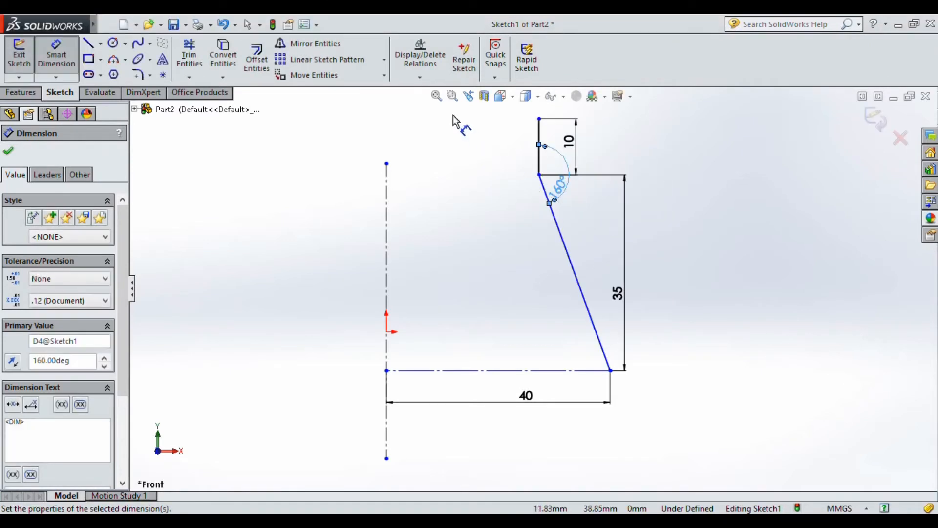
click(436, 96)
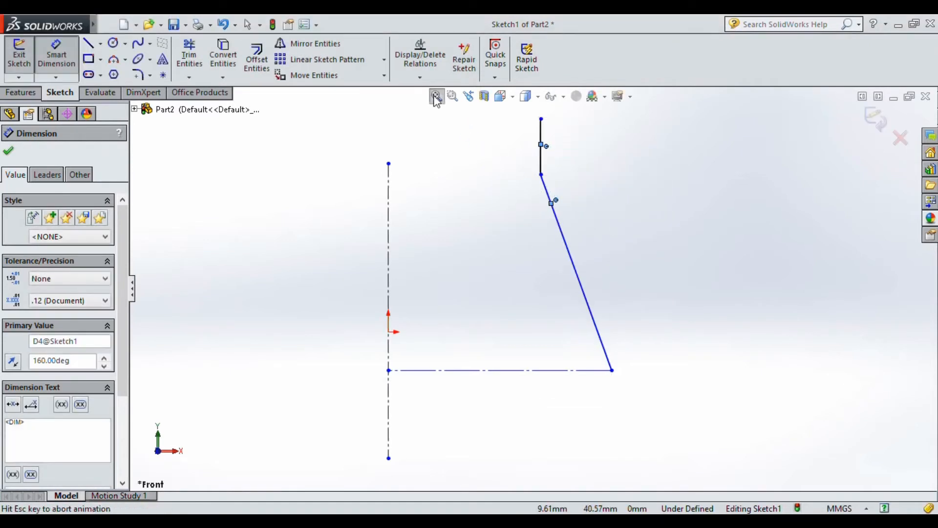
click(731, 240)
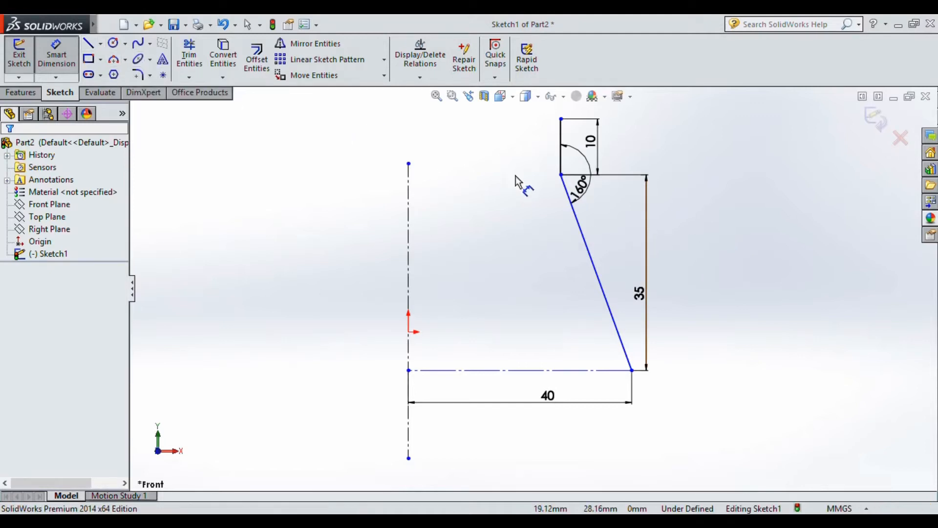
- Draw an arc of about 3.1 mm radius from the vertical line's lower end, continued by a straight line to the slanted line's lower end
click(90, 45)
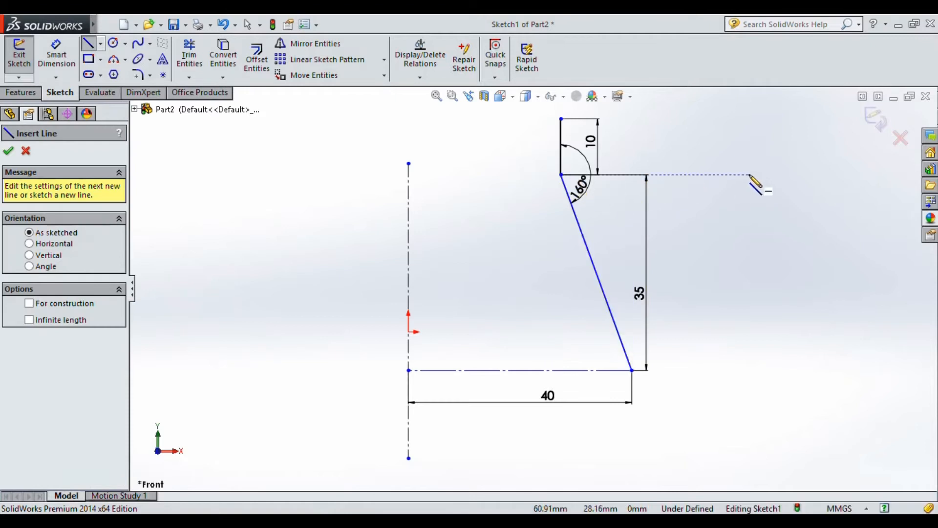
click(561, 174)
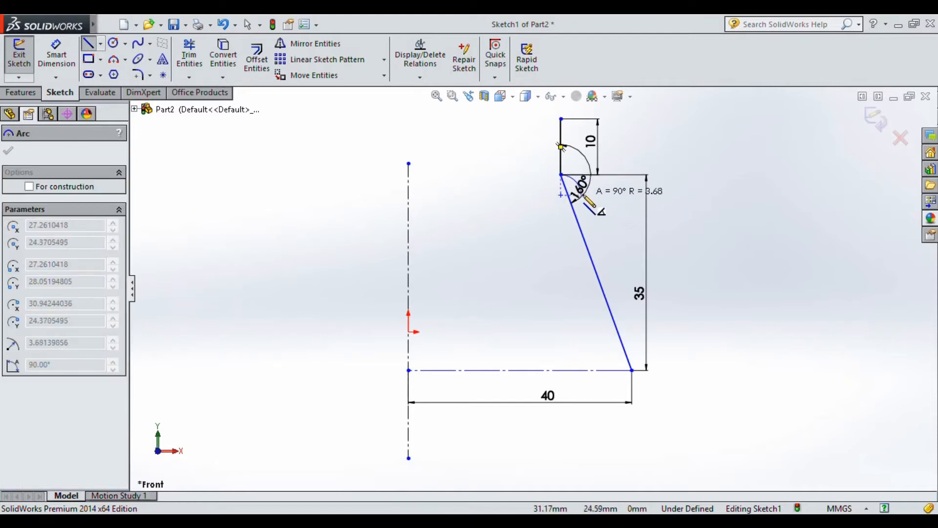
scroll(584, 198, down, 5)
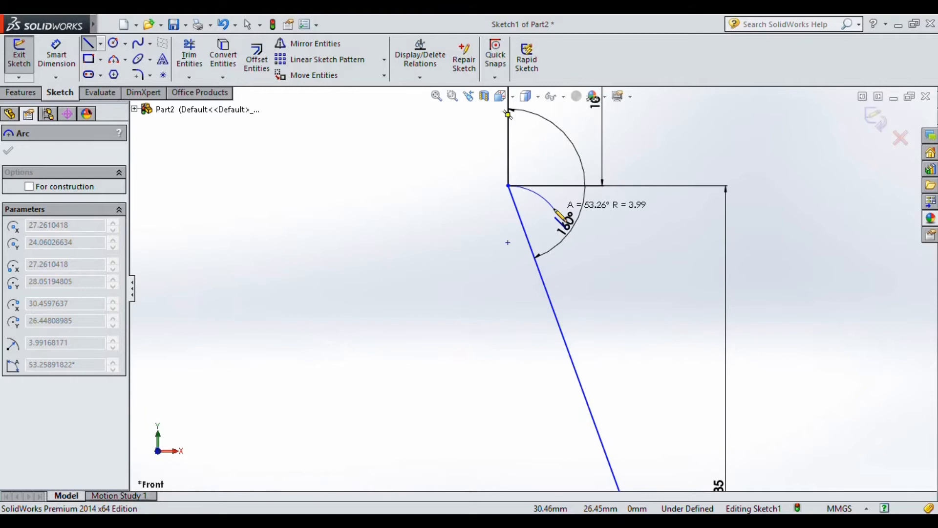
click(546, 205)
scroll(556, 237, up, 3)
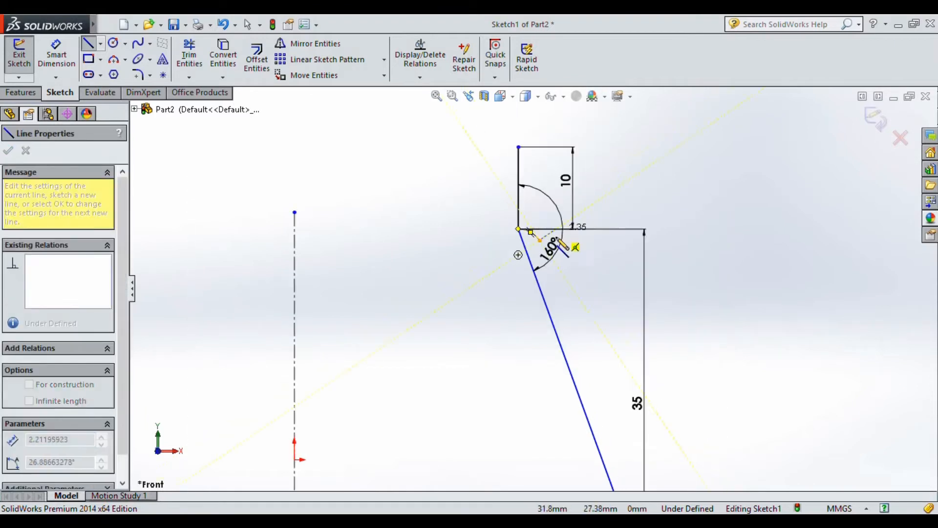
scroll(598, 433, up, 3)
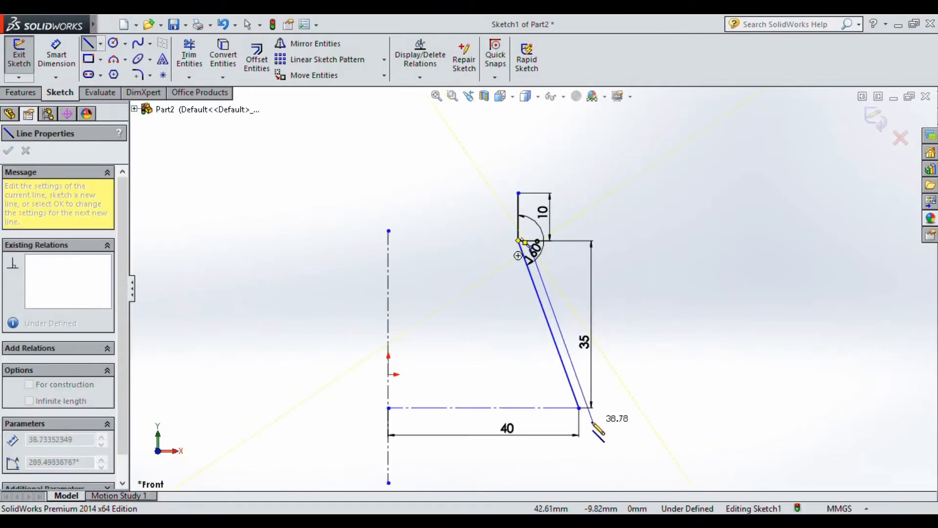
click(579, 407)
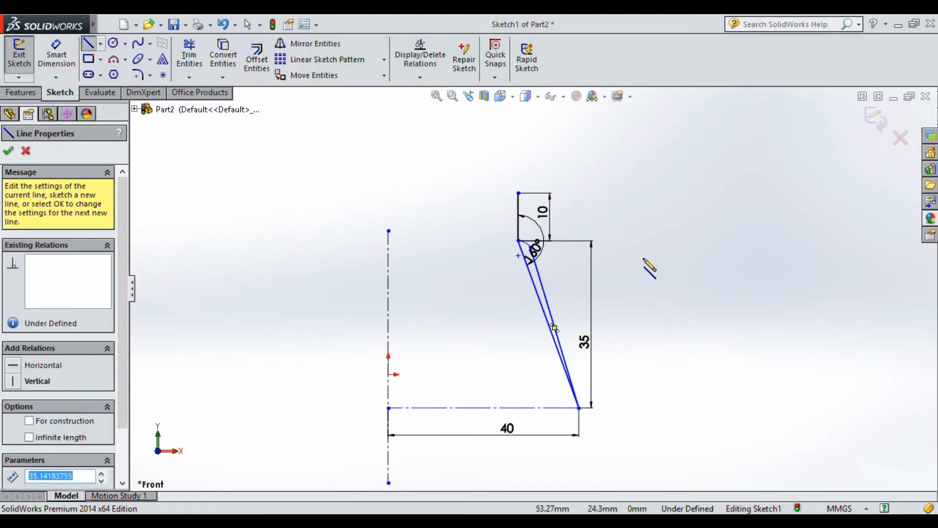
- Dimension the radius of the small arc below the vertical line to 2 mm
scroll(572, 217, down, 2)
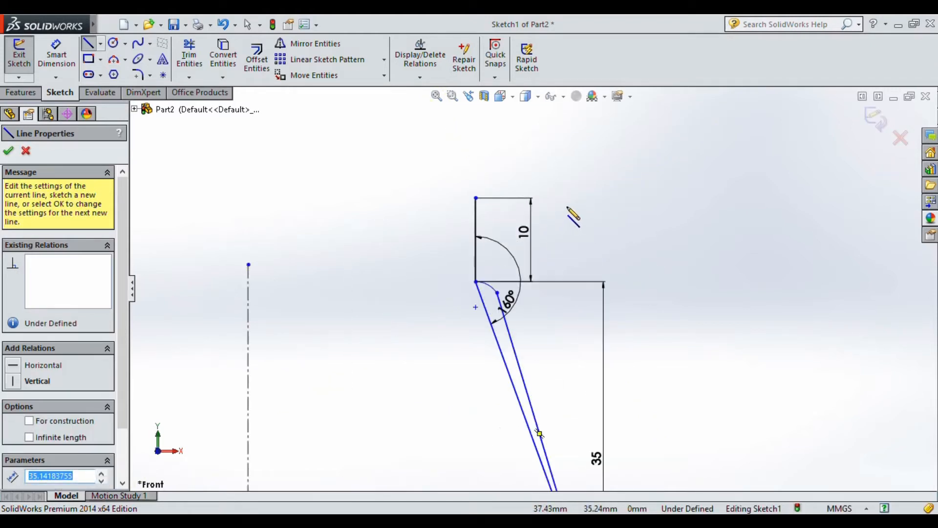
right_drag(618, 165, 618, 145)
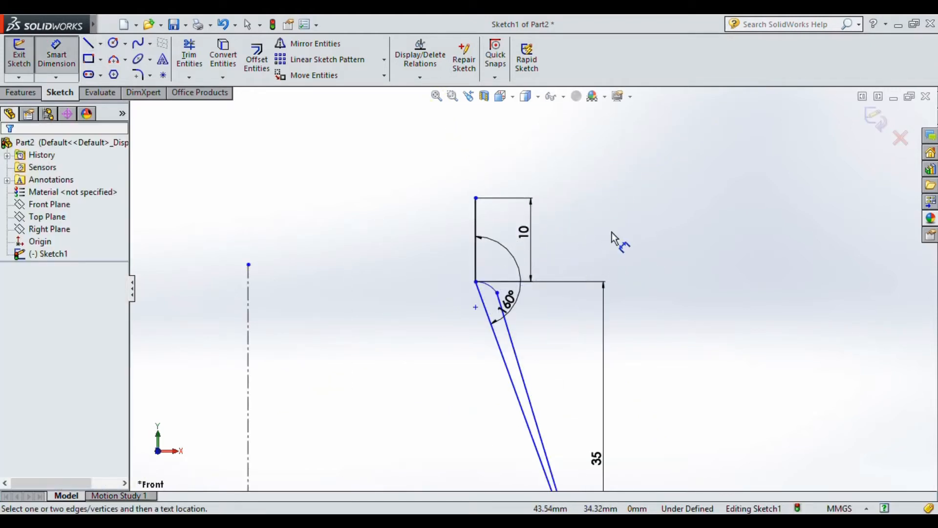
click(493, 293)
click(559, 236)
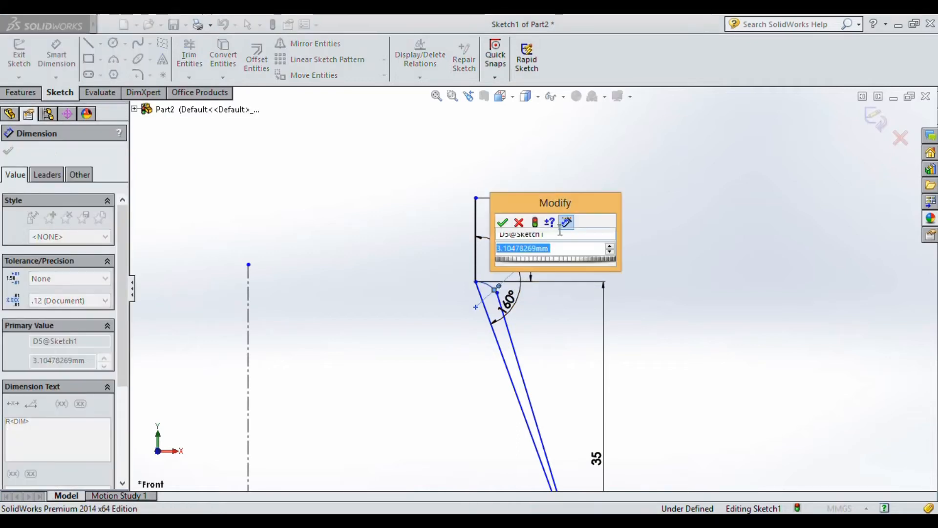
text(2)
key(Return)
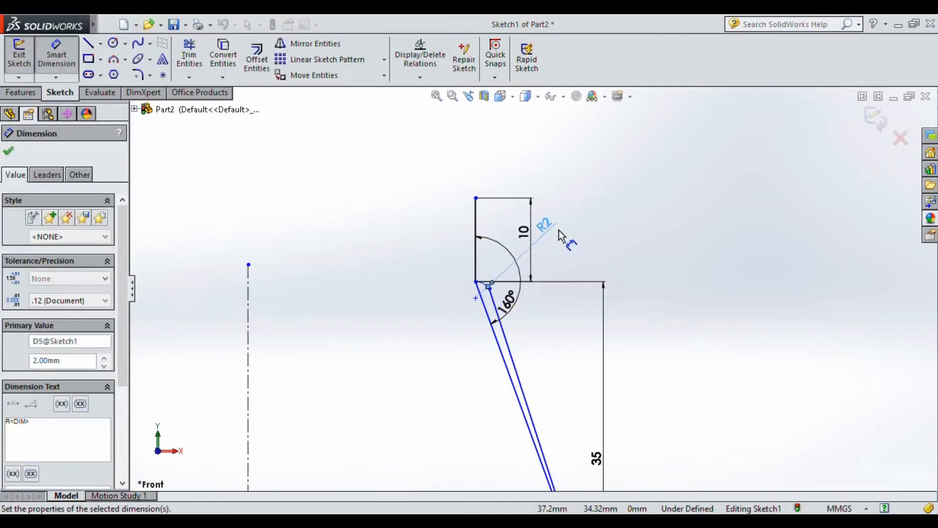
click(608, 235)
scroll(588, 293, up, 3)
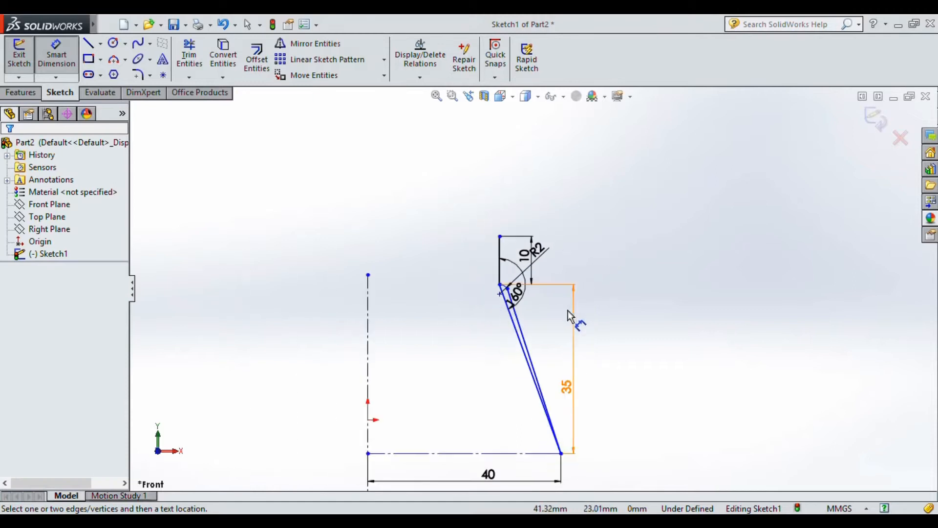
right_click(616, 134)
click(652, 169)
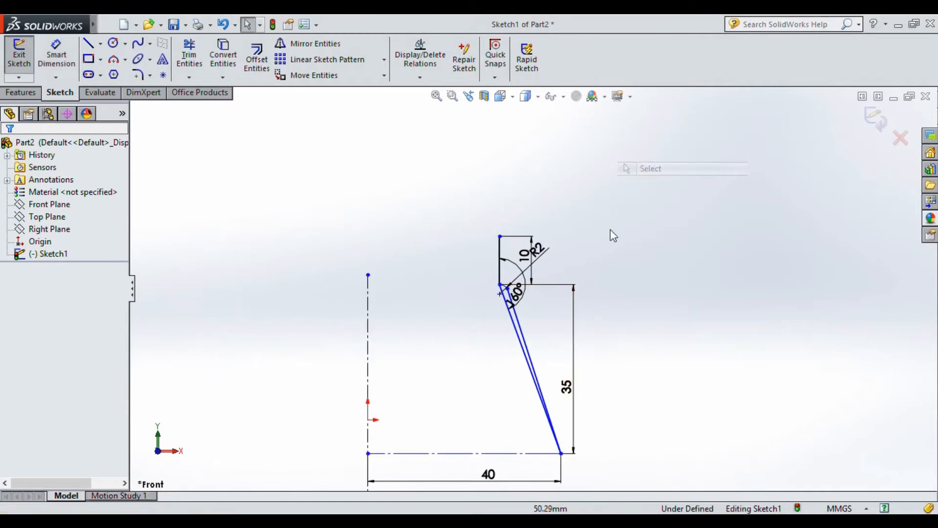
- Convert the original 160-degree slanted line to construction geometry
scroll(518, 328, down, 3)
click(520, 315)
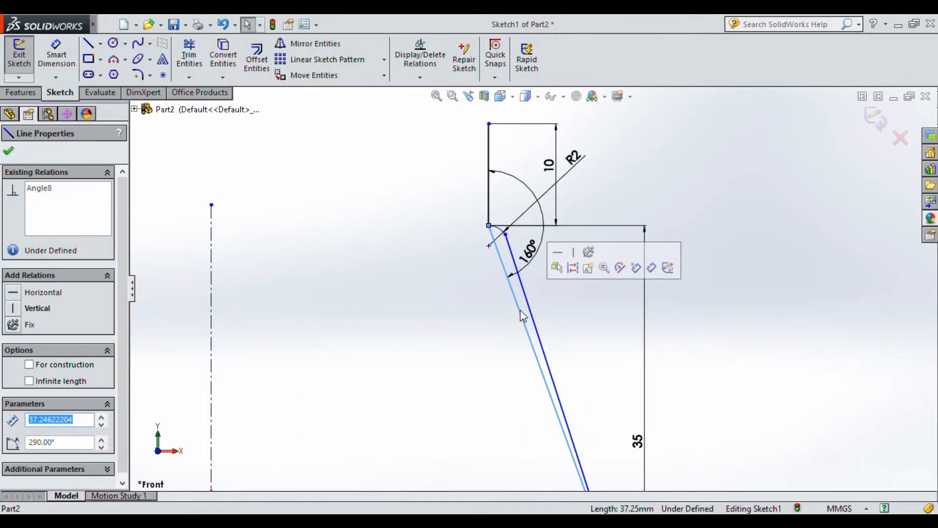
click(571, 266)
scroll(574, 300, up, 3)
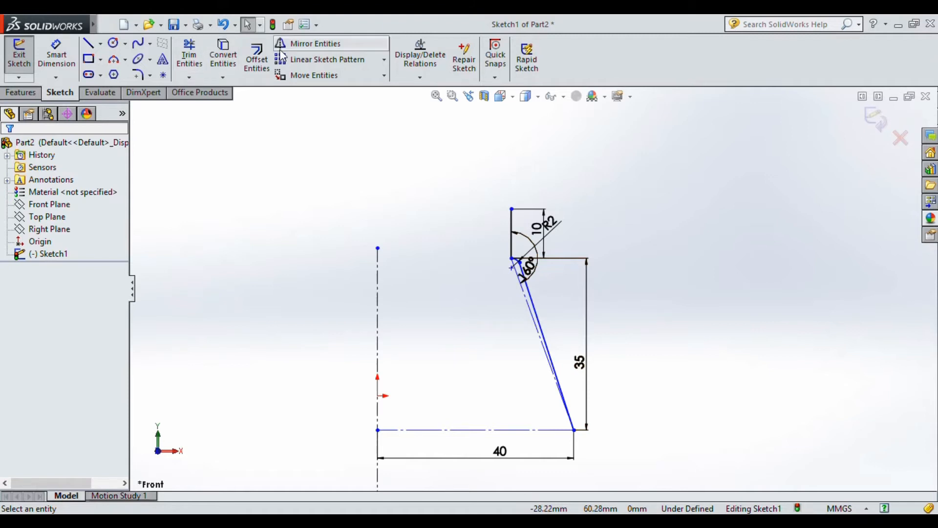
- Mirror the neck line, small arc and slanted lines about the vertical centerline, keeping the originals
click(313, 44)
drag(465, 173, 617, 459)
click(75, 329)
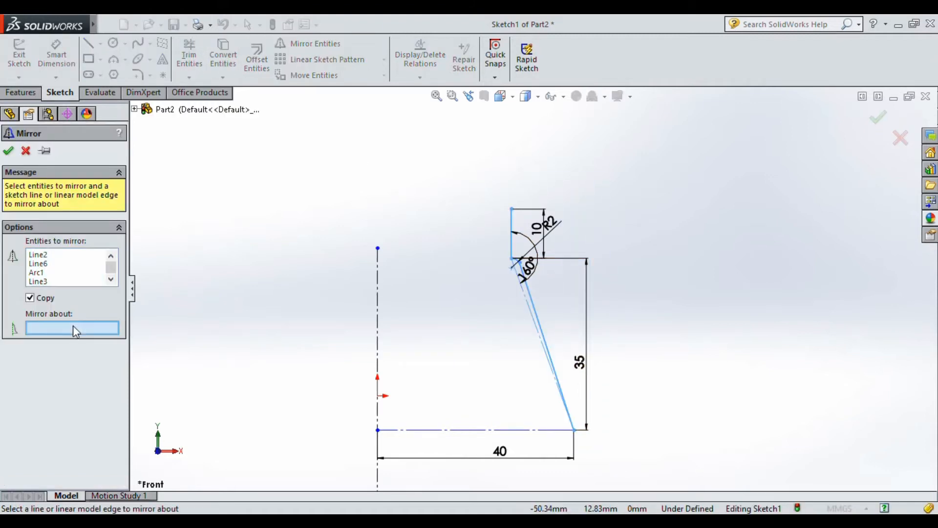
click(377, 323)
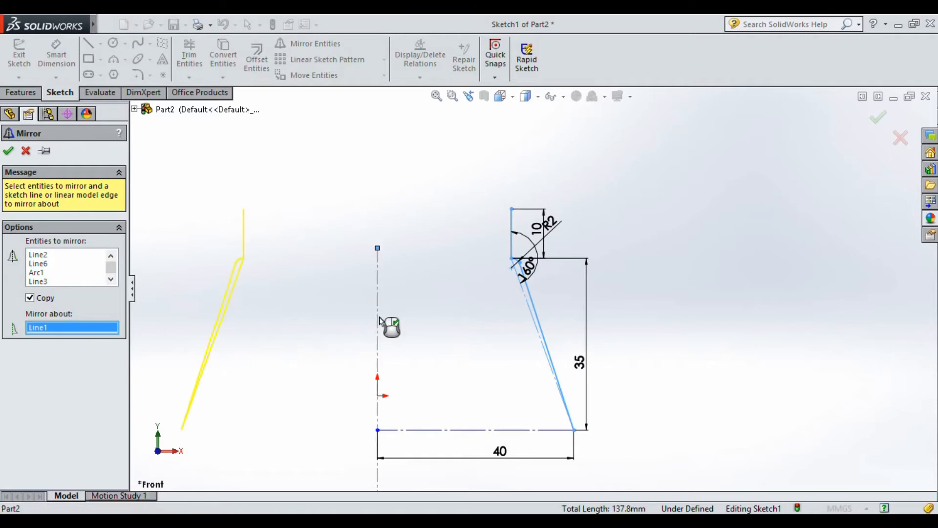
right_click(381, 321)
- Draw a downward-bulging three-point arc of about 43 mm radius between the lower ends of the two slanted sides
scroll(378, 327, up, 3)
scroll(405, 332, down, 2)
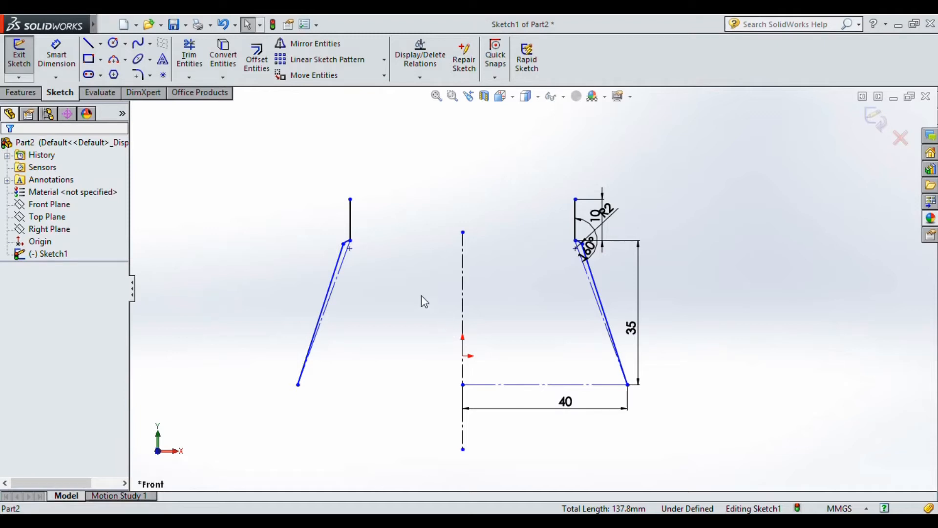
click(126, 46)
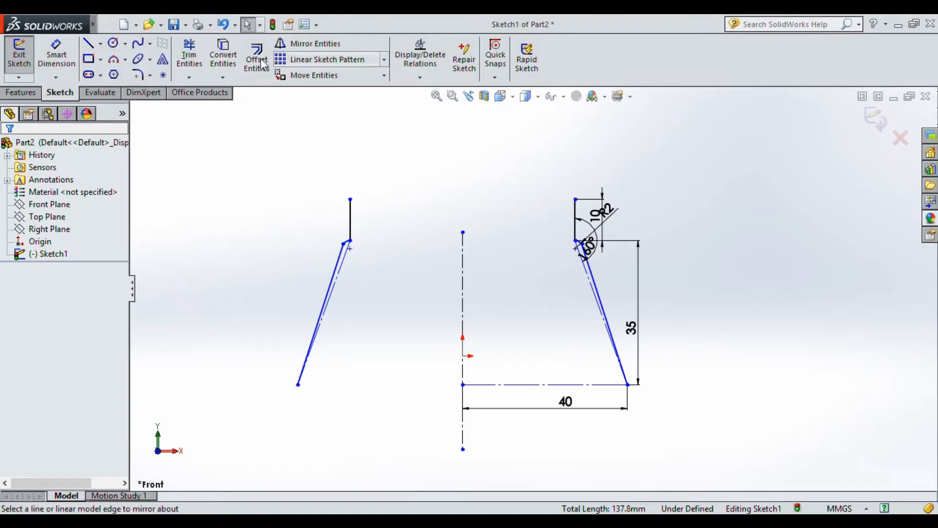
click(114, 59)
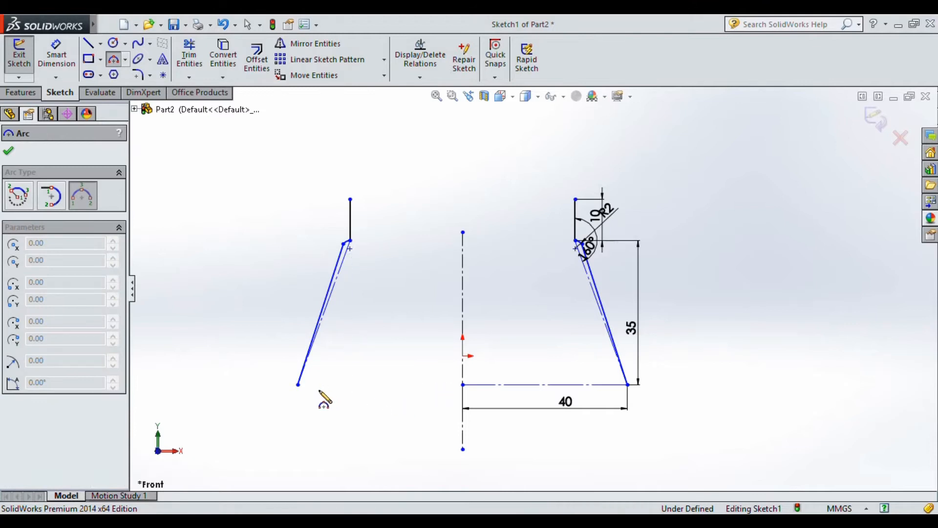
click(297, 384)
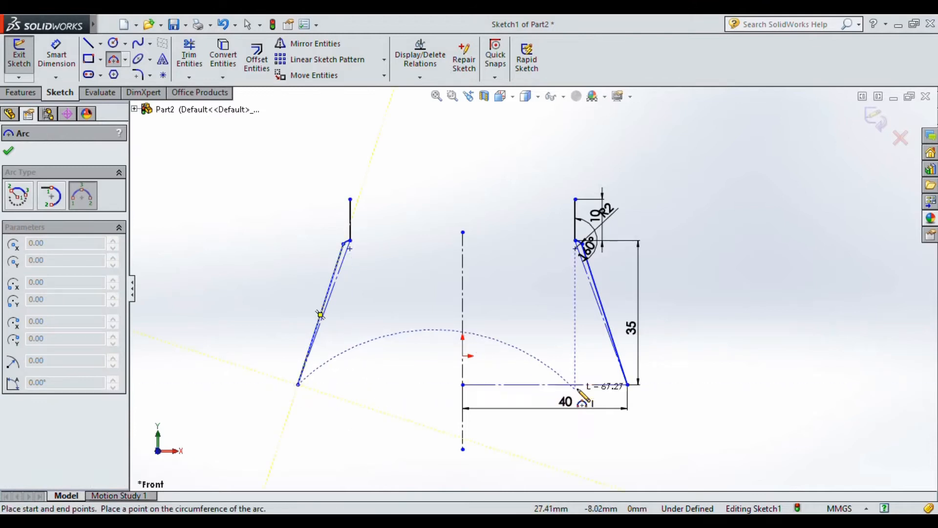
click(628, 384)
scroll(540, 446, down, 3)
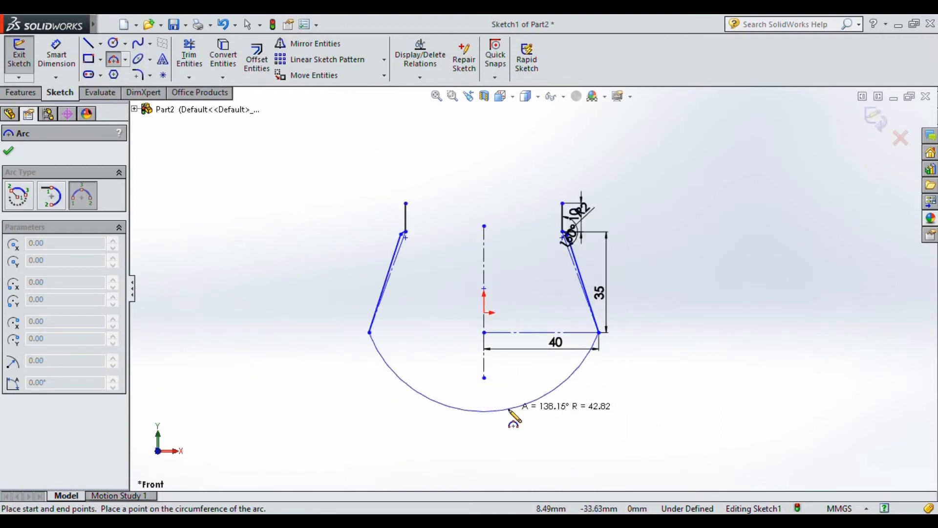
click(486, 413)
- Dimension the radius of the large bottom arc to 50 mm
right_drag(648, 348, 630, 317)
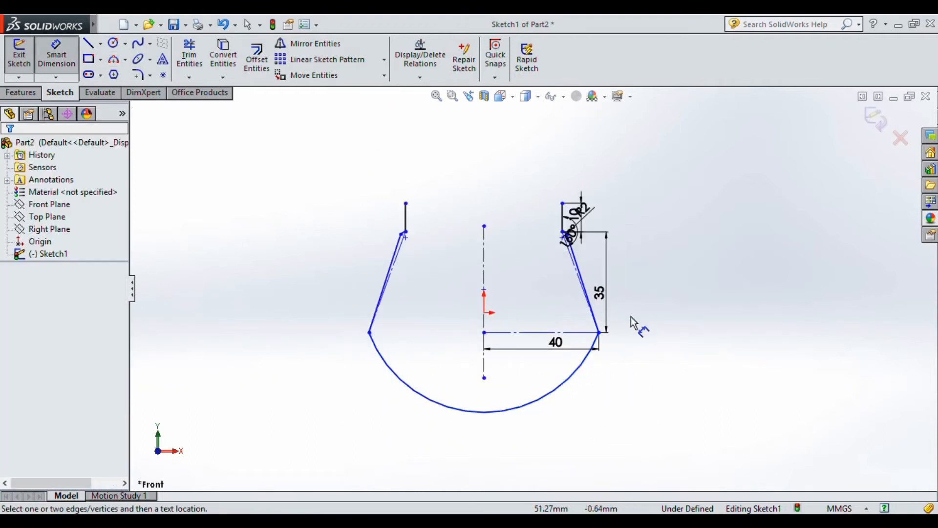
click(534, 403)
click(562, 409)
text(50)
key(Return)
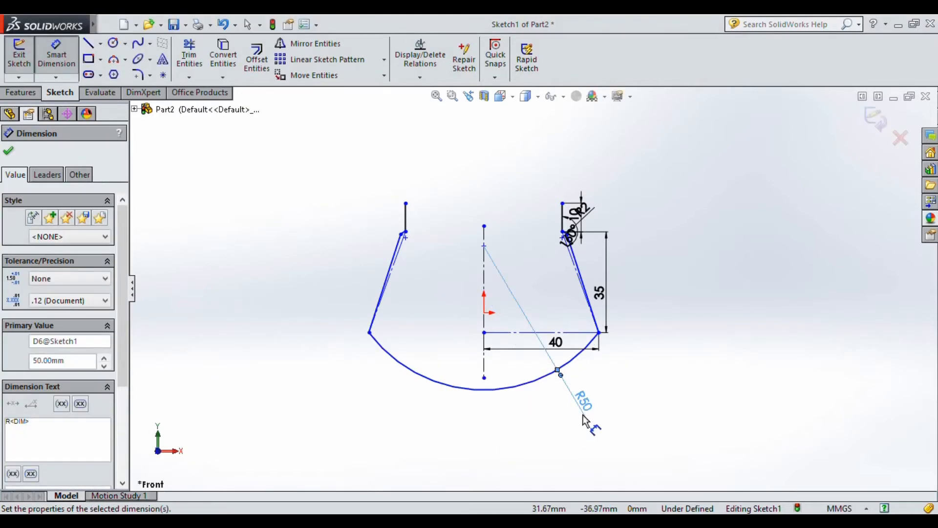
click(684, 390)
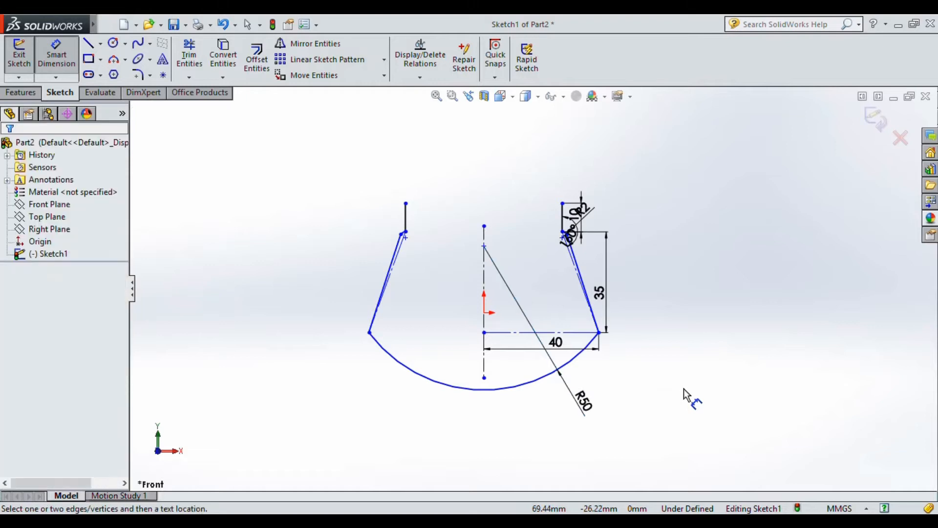
- Draw a horizontal centerline about 197 mm long well above the profile
click(436, 97)
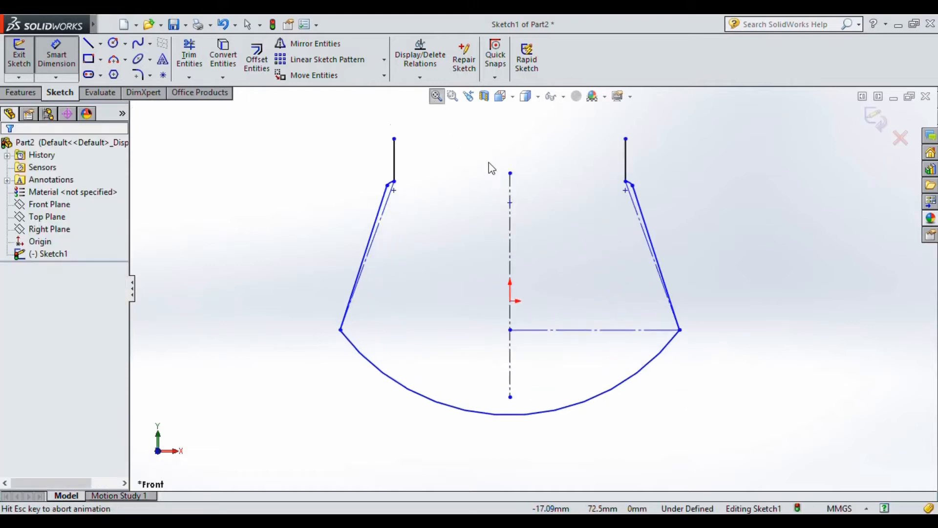
scroll(584, 254, up, 6)
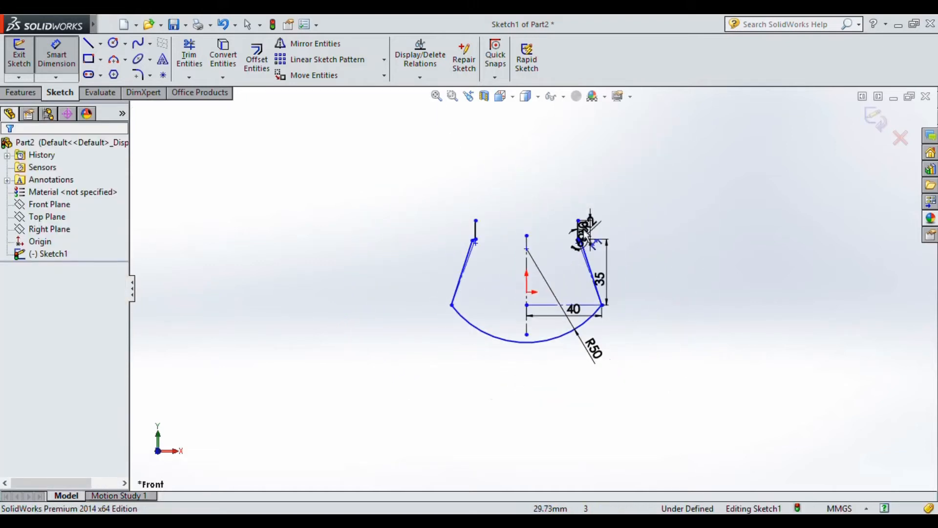
scroll(579, 164, down, 2)
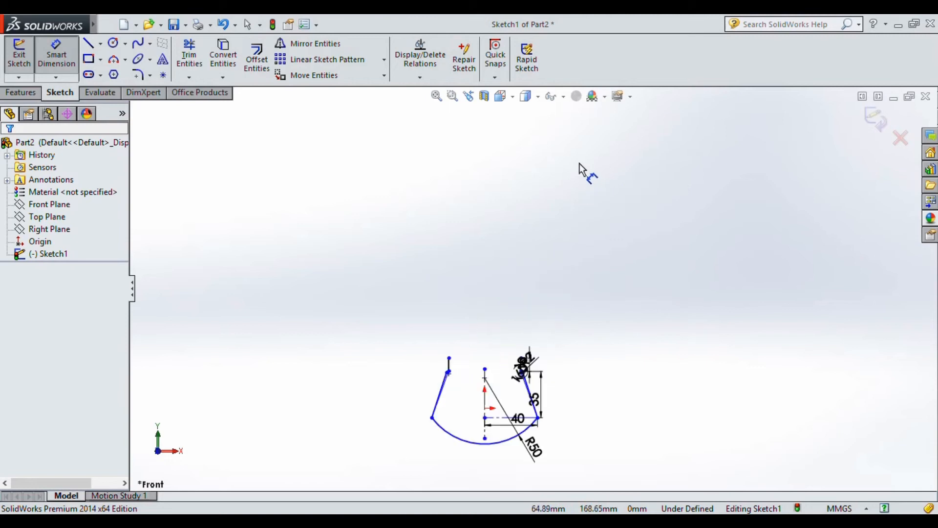
click(100, 43)
click(102, 74)
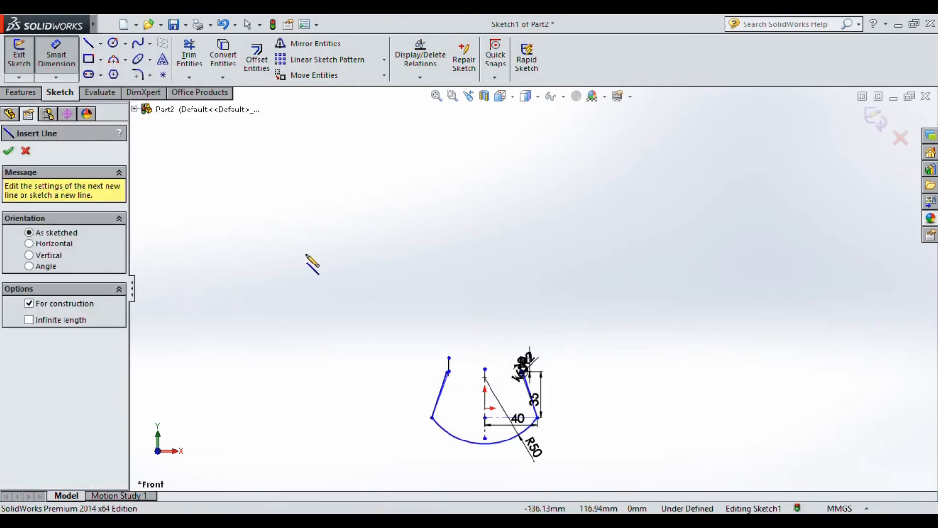
click(373, 232)
click(633, 232)
right_click(630, 256)
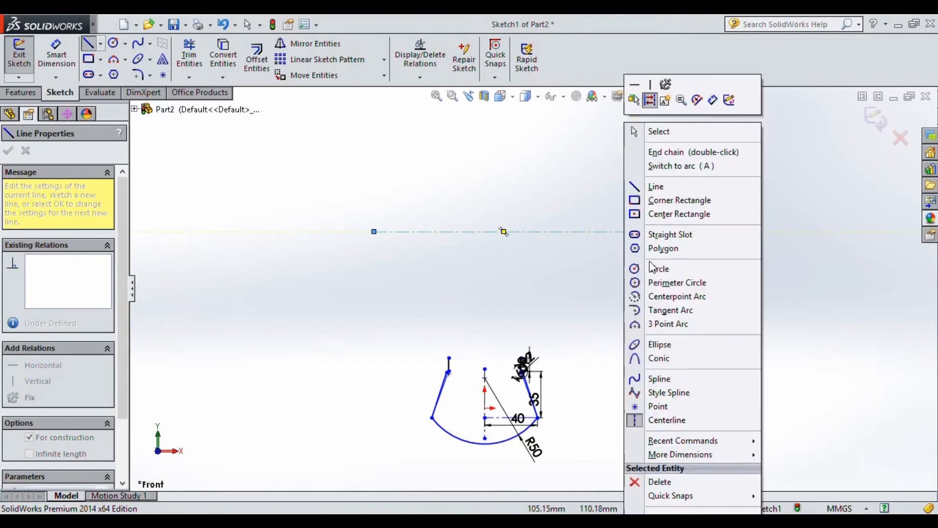
click(659, 131)
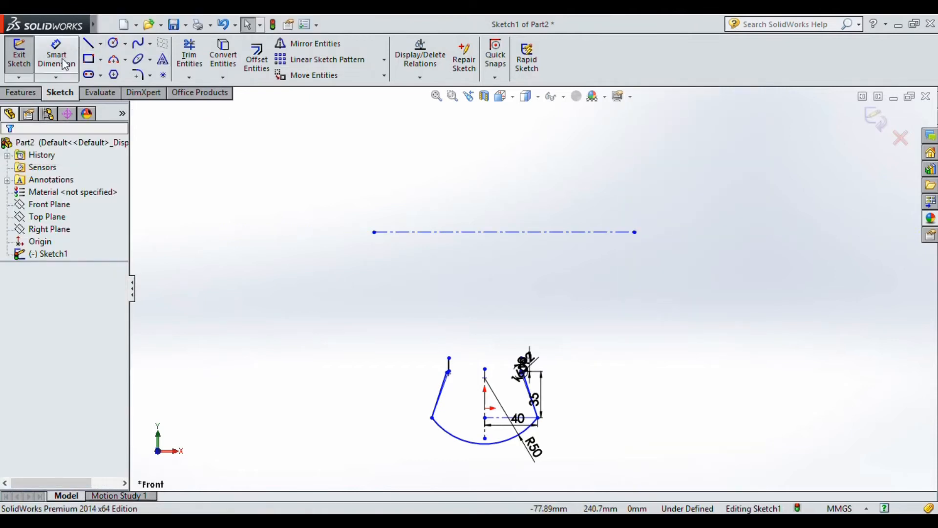
- Dimension the vertical distance from the lower construction line's endpoint on the vertical centerline to the upper horizontal centerline as 200 mm
click(485, 418)
click(480, 237)
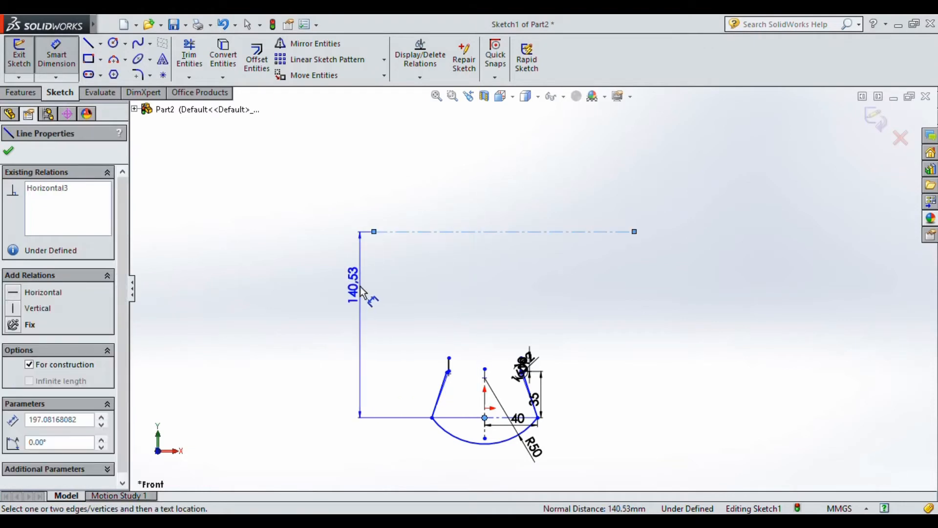
click(351, 301)
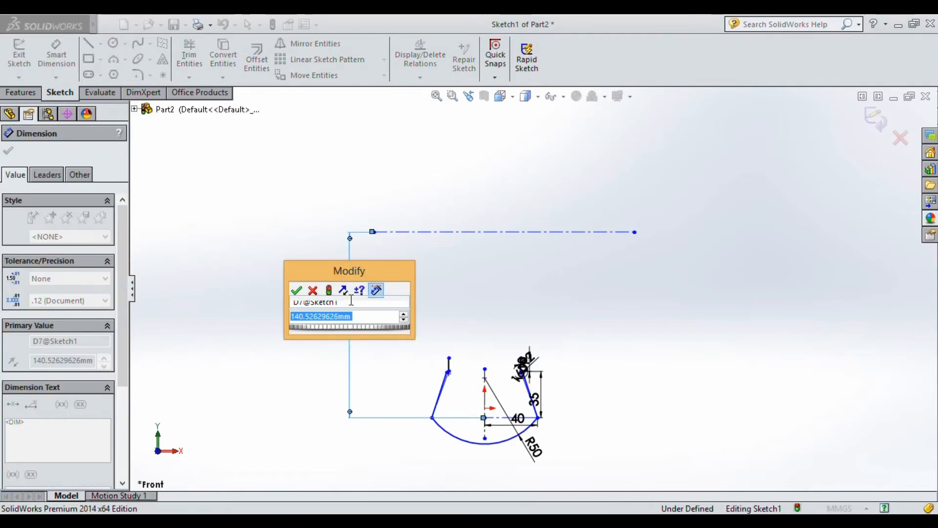
text(200)
key(Return)
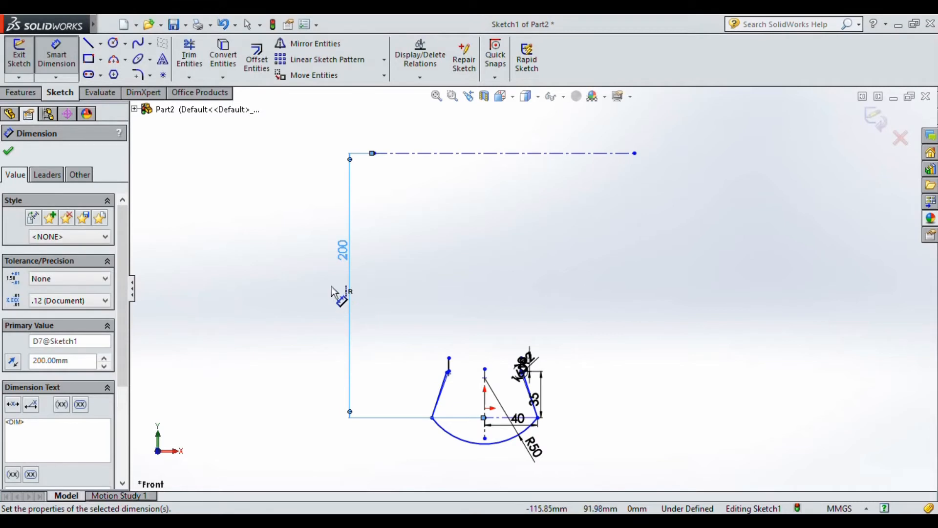
click(312, 256)
right_click(277, 246)
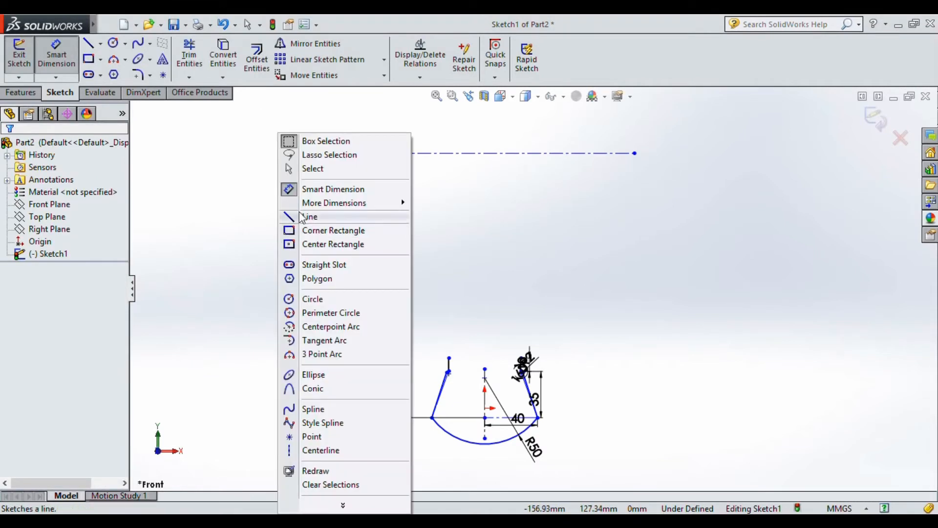
click(306, 168)
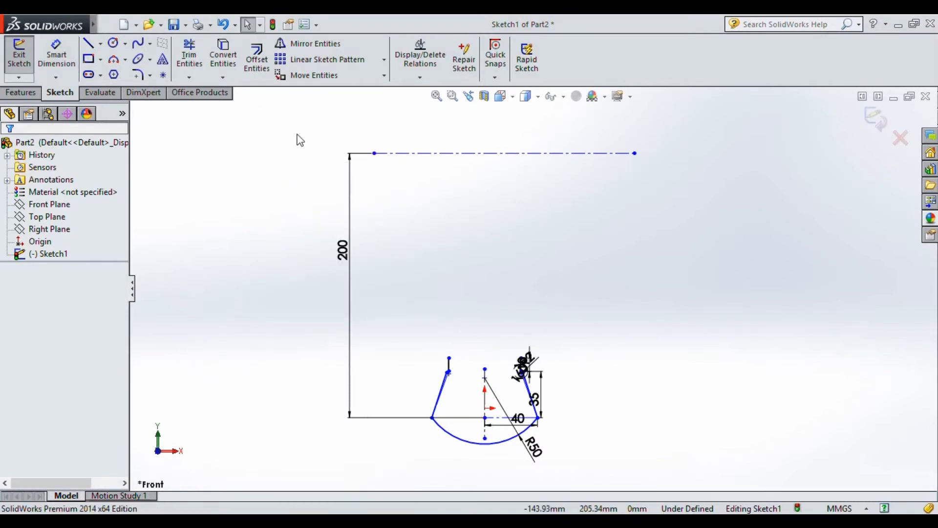
- Revolve the automatically closed profile 360 degrees about the upper horizontal centerline as a solid ring
click(437, 96)
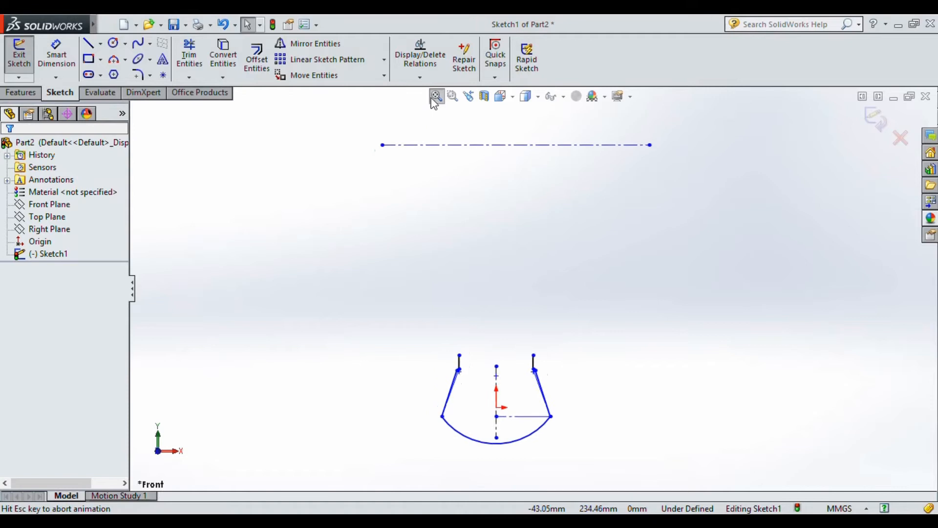
click(22, 94)
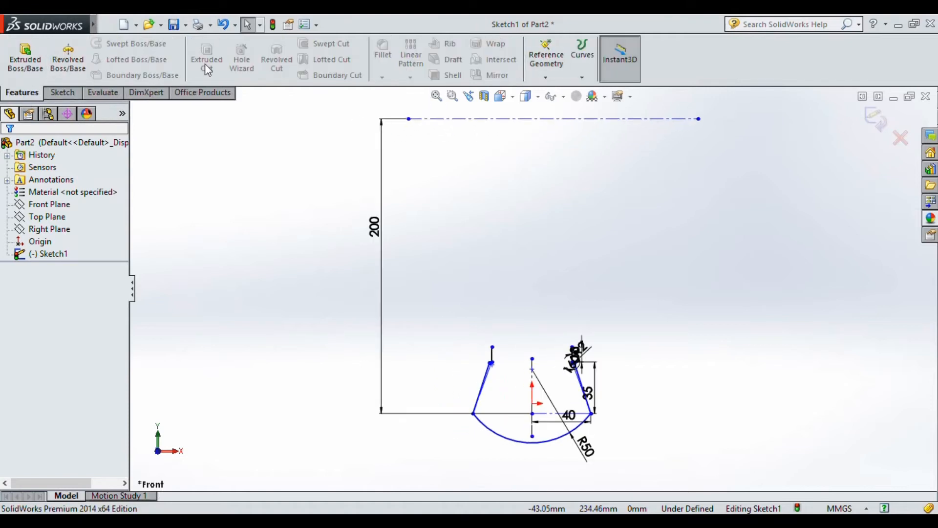
click(72, 61)
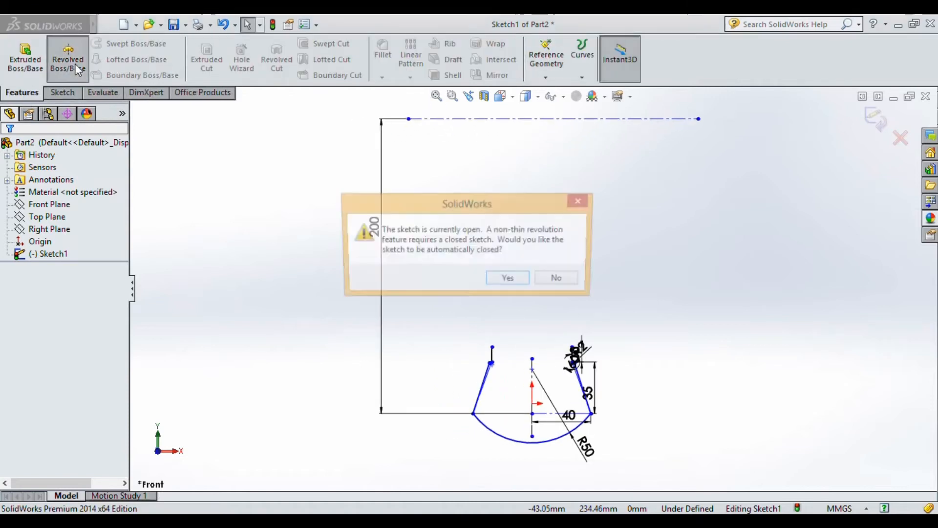
click(509, 280)
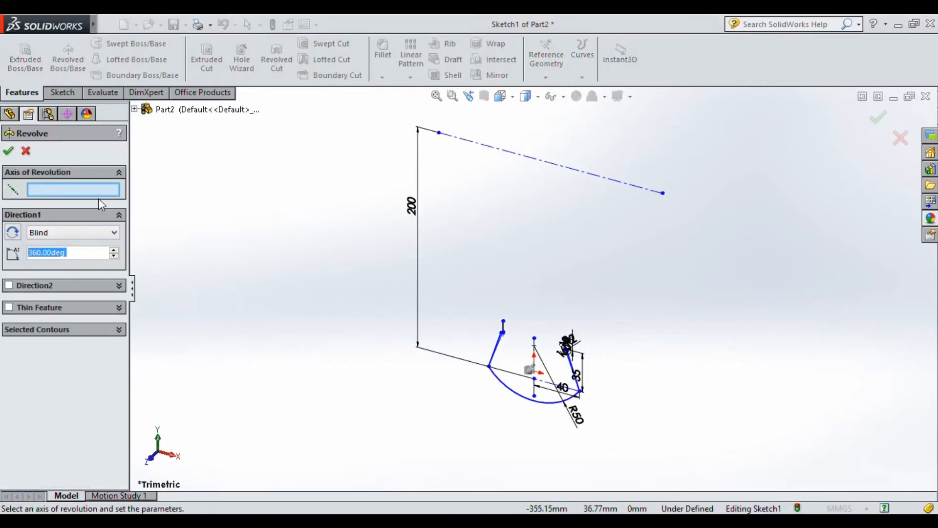
click(108, 195)
click(524, 163)
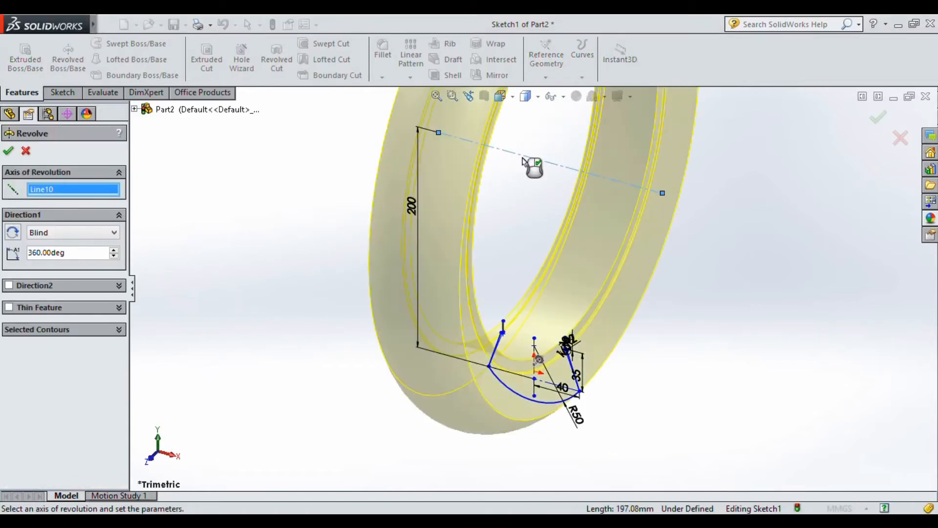
click(435, 99)
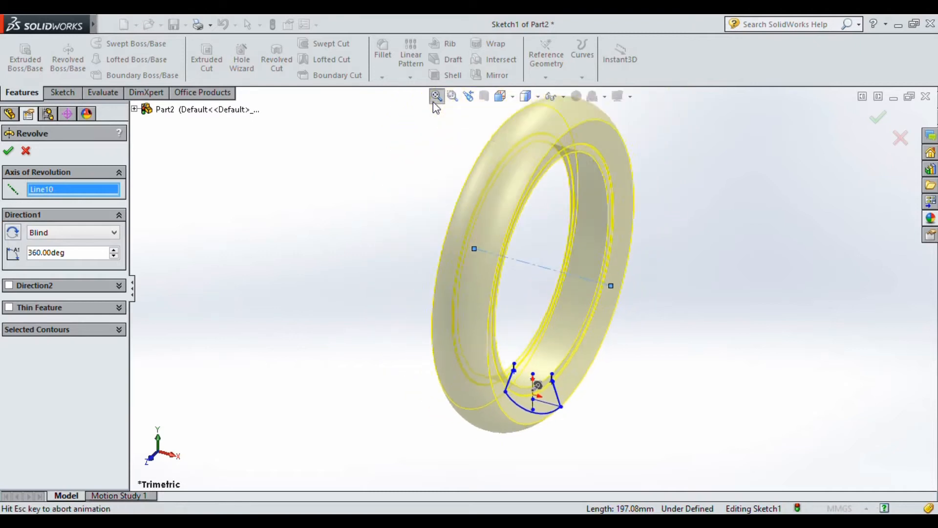
click(877, 118)
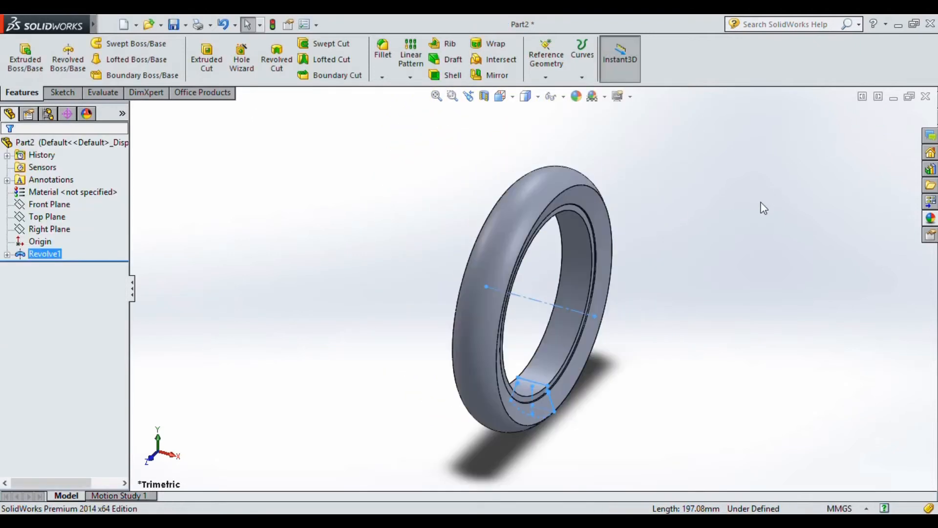
click(650, 310)
- Shell the ring outward with a 3.5 mm wall, removing its inner cylindrical face
middle_drag(641, 370, 634, 350)
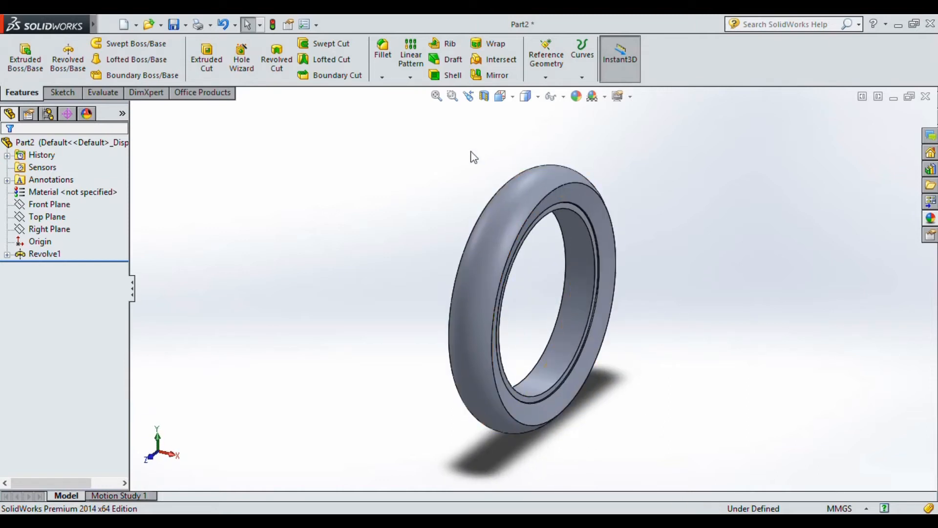
click(446, 75)
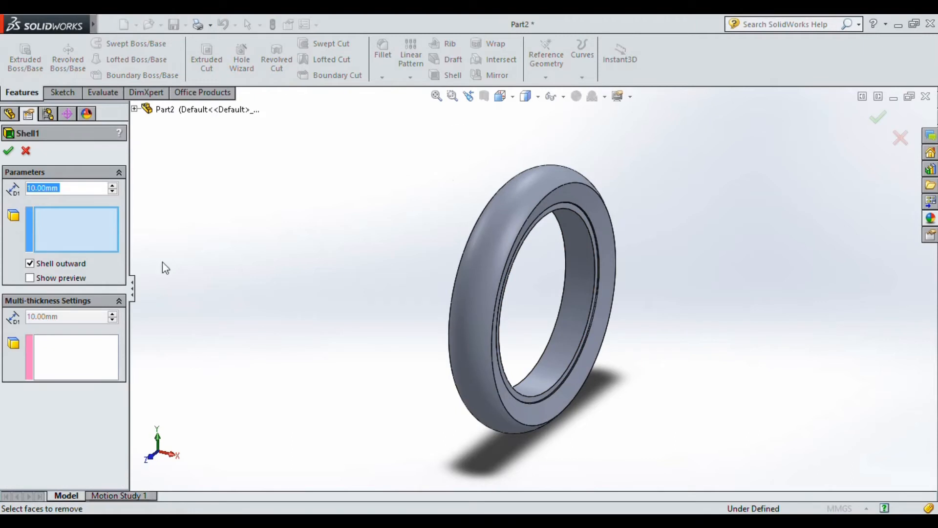
click(568, 289)
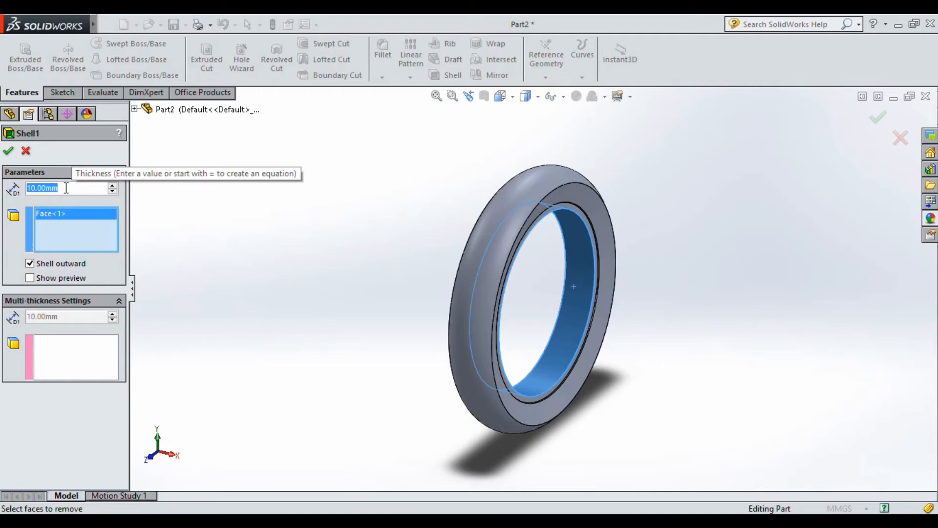
text(3.5)
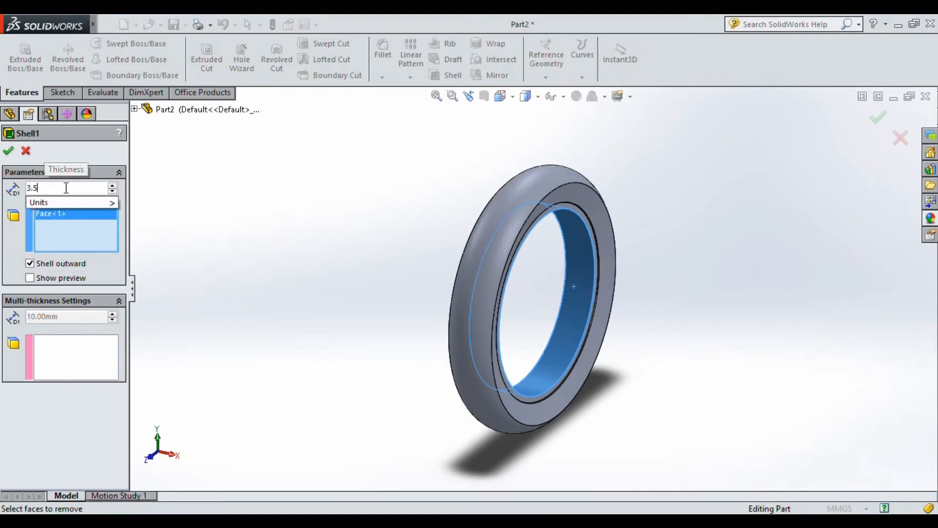
key(Return)
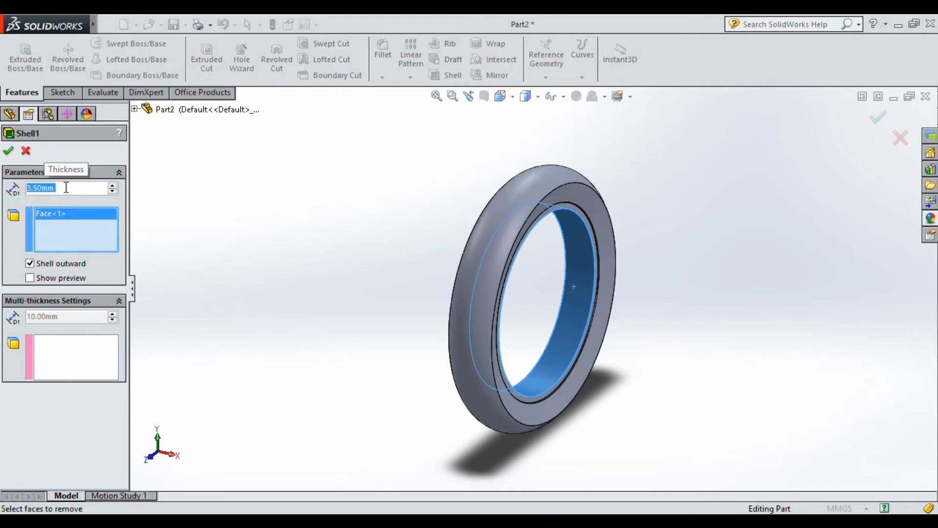
click(12, 153)
click(343, 271)
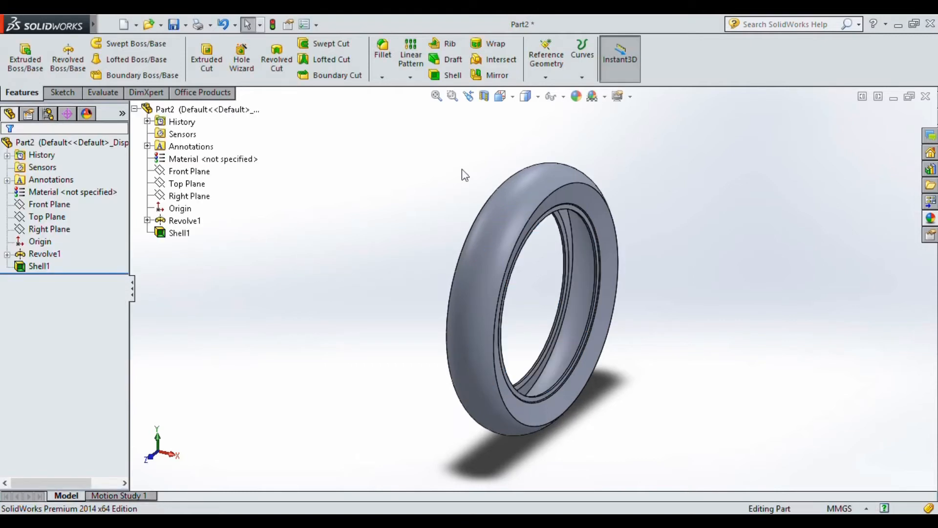
- Section the ring at the Front Plane and examine the shelled wall at the upper and lower cut ends
click(484, 97)
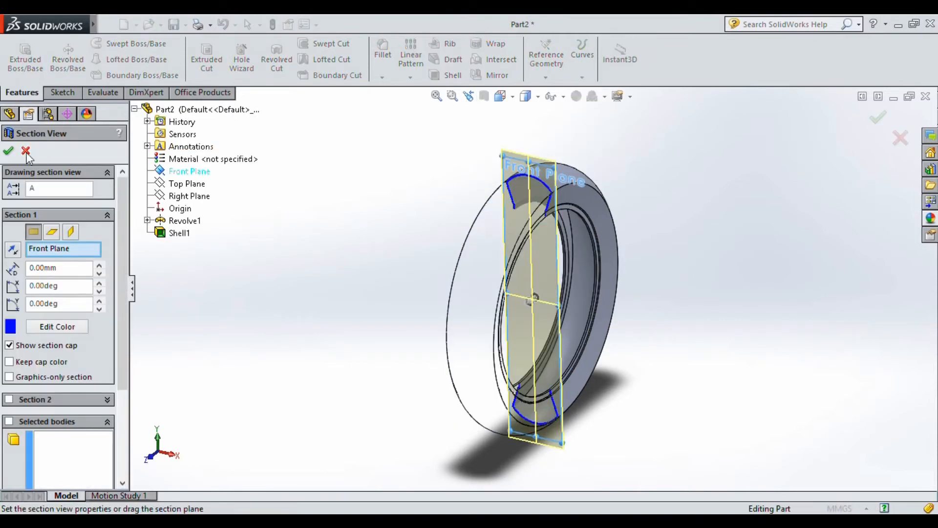
click(8, 150)
scroll(540, 190, down, 5)
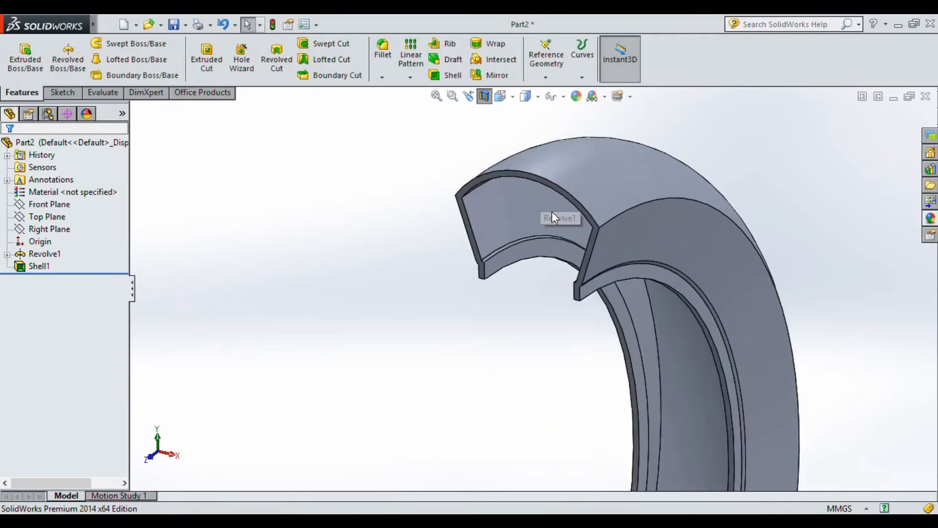
middle_drag(605, 207, 593, 255)
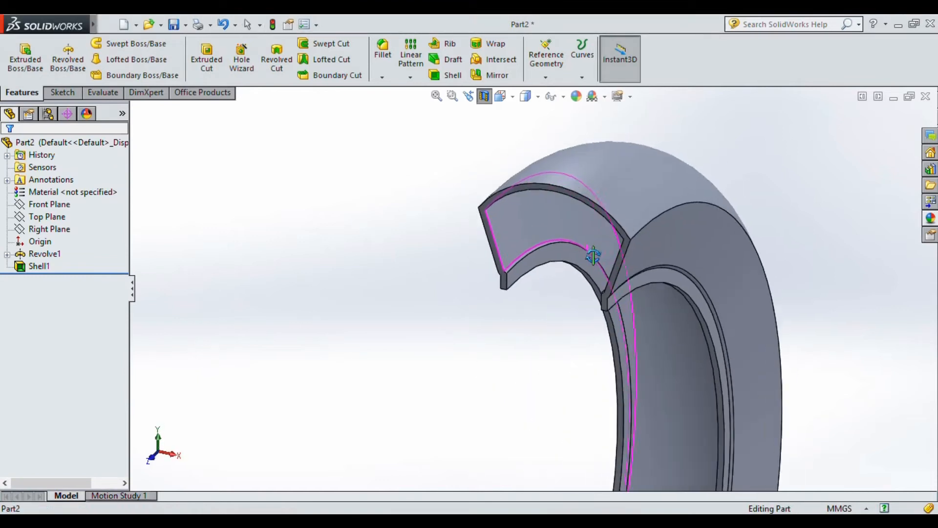
scroll(534, 283, down, 4)
scroll(503, 259, up, 4)
scroll(537, 244, down, 3)
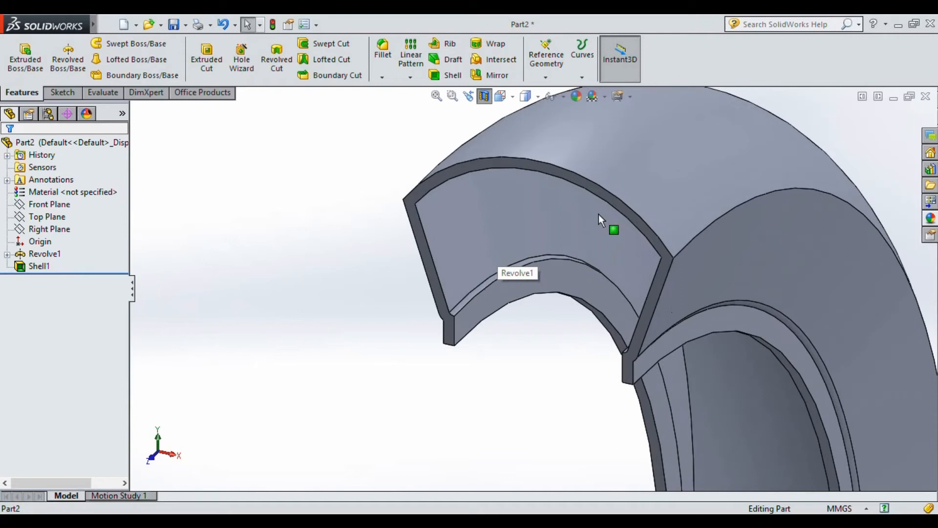
scroll(603, 201, down, 2)
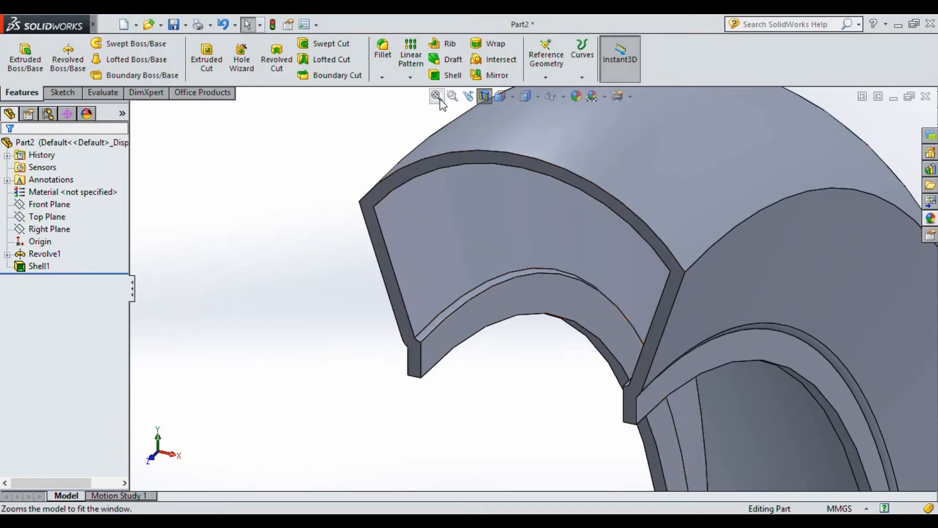
scroll(519, 346, up, 8)
scroll(541, 383, down, 6)
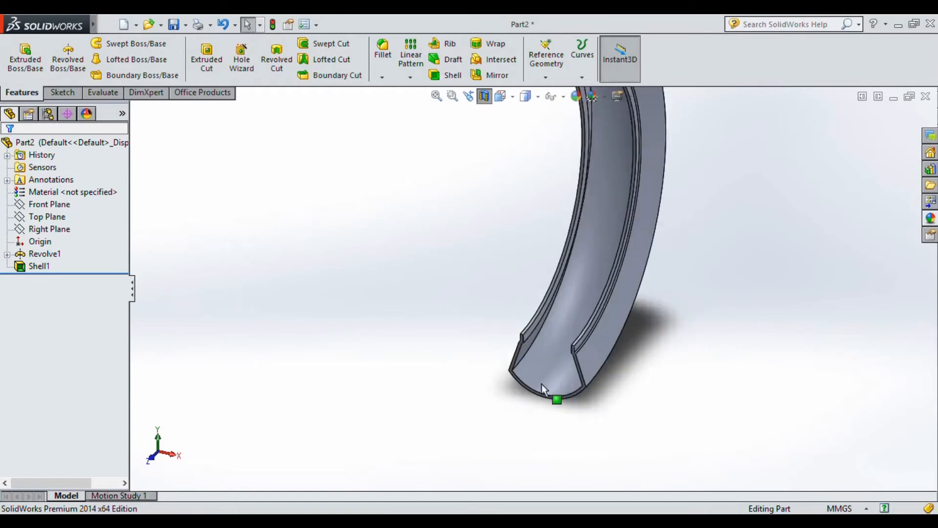
scroll(555, 341, down, 5)
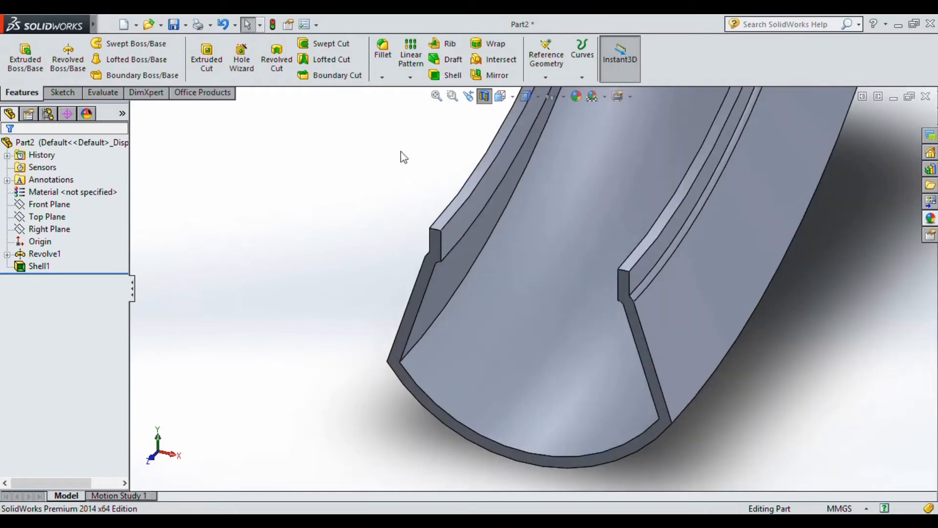
- Inspect the lower wall profile in the front view and turn off the section view
key(space)
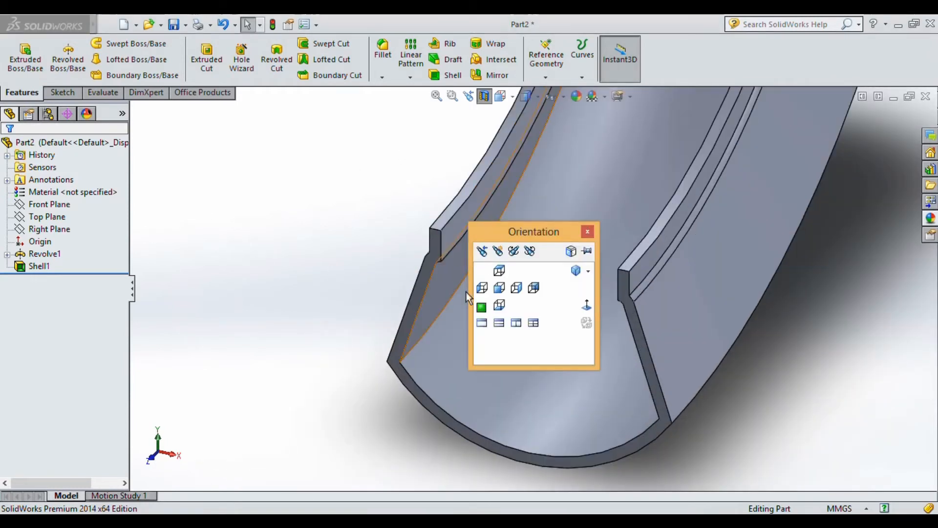
click(494, 288)
scroll(542, 371, down, 5)
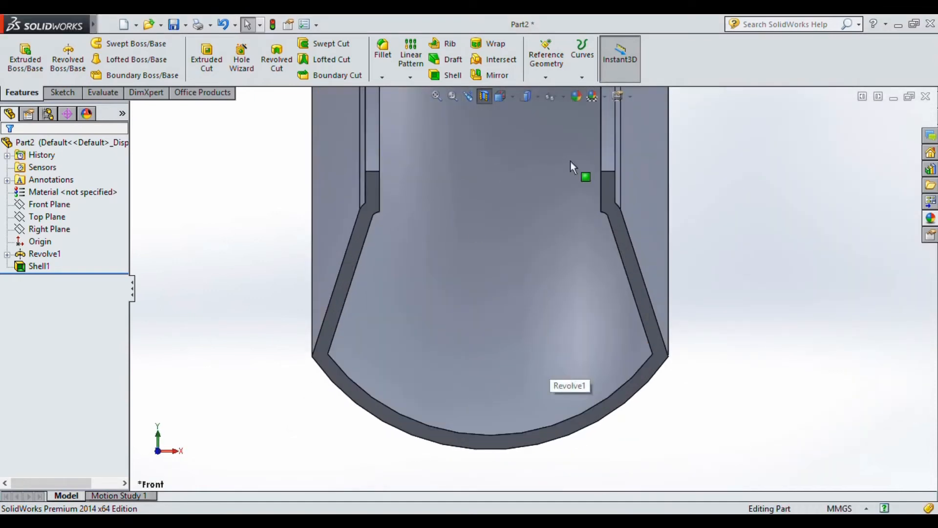
click(436, 96)
middle_drag(512, 241, 470, 293)
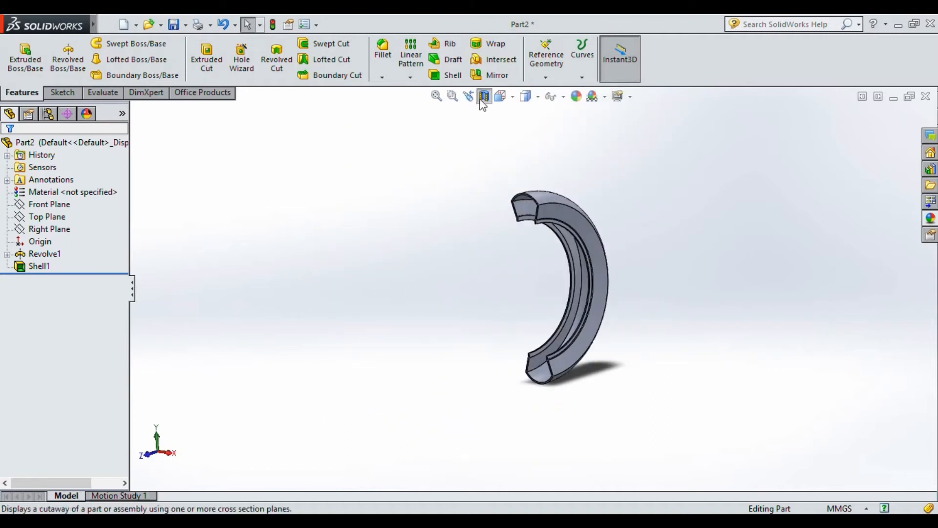
click(484, 96)
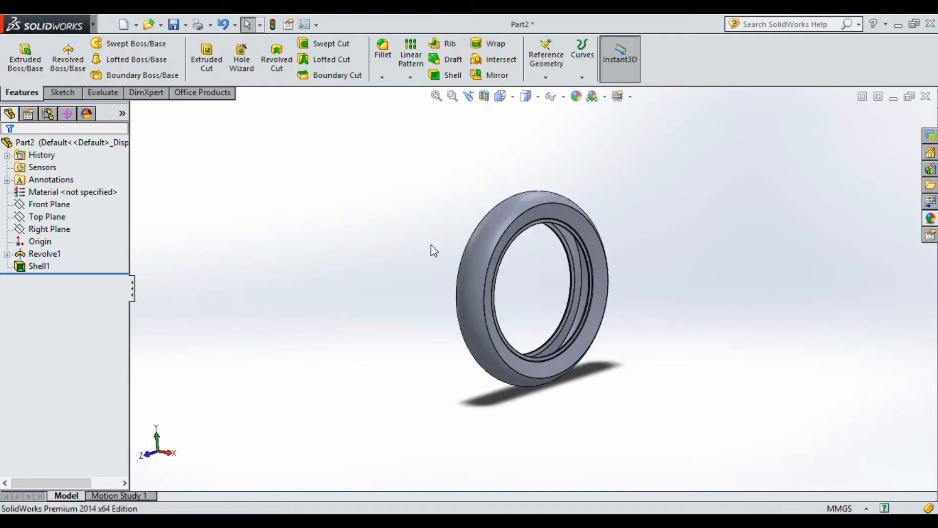
middle_drag(441, 268, 461, 278)
scroll(539, 254, down, 3)
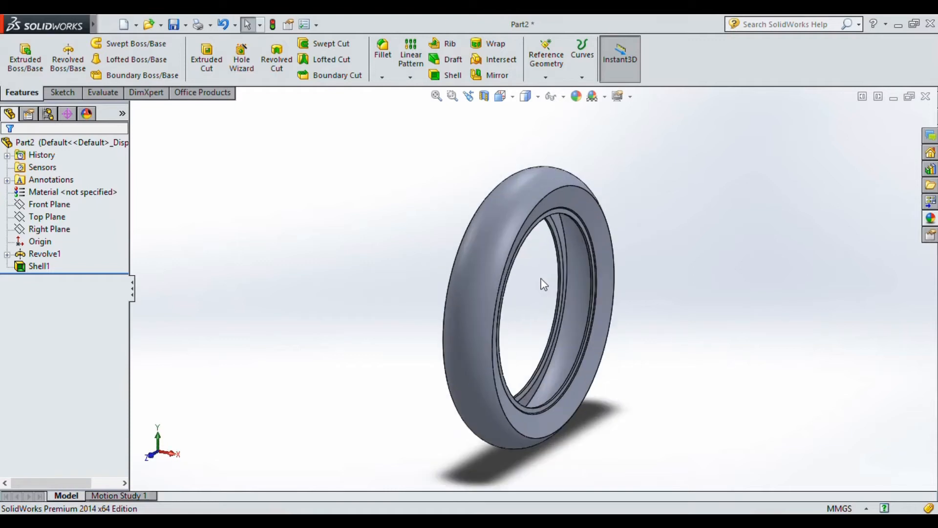
- Start a new sketch on the Front Plane, viewed face-on at the ring's upper crown
click(47, 219)
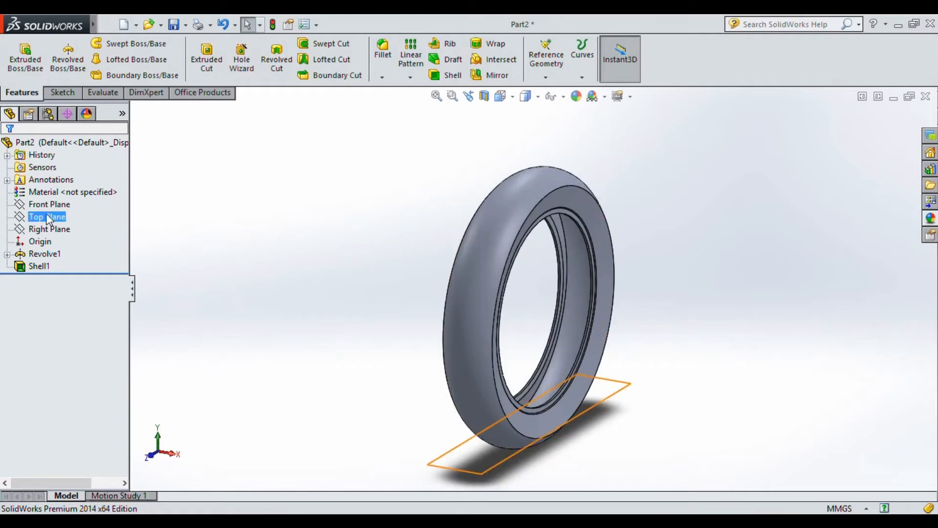
click(45, 202)
click(84, 185)
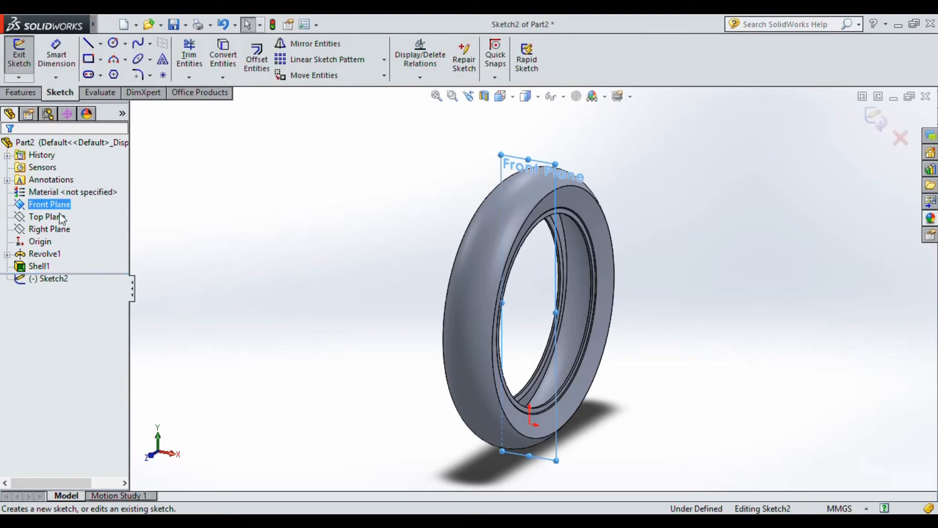
click(49, 279)
click(73, 260)
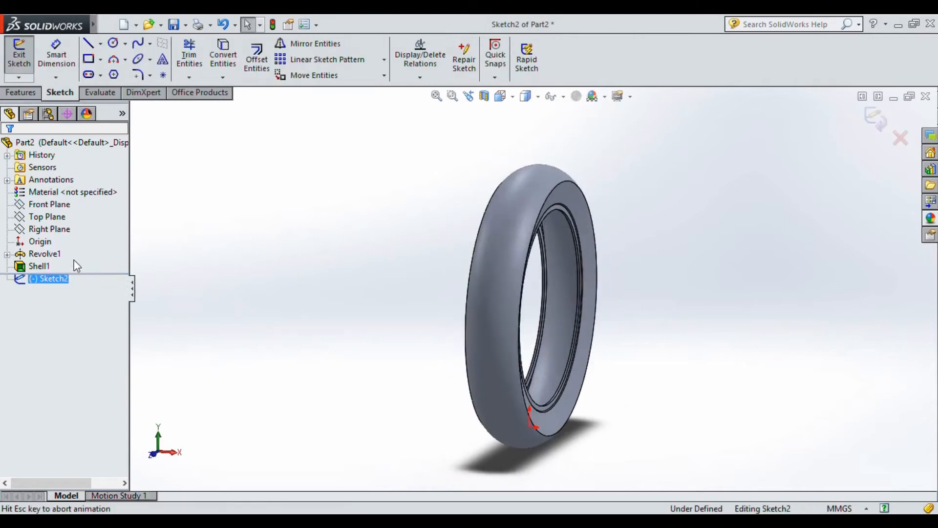
scroll(517, 158, down, 5)
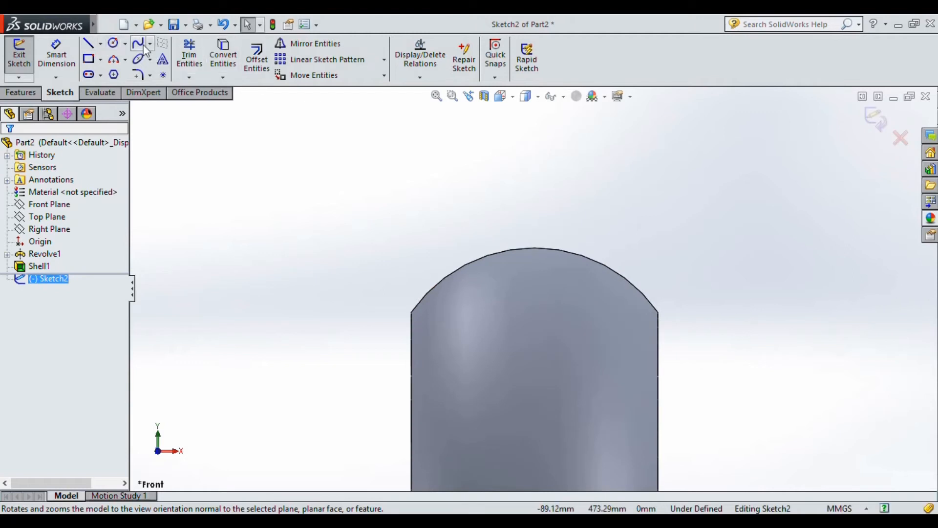
- Convert the ring's upper curved crown edge into a sketch arc
click(223, 54)
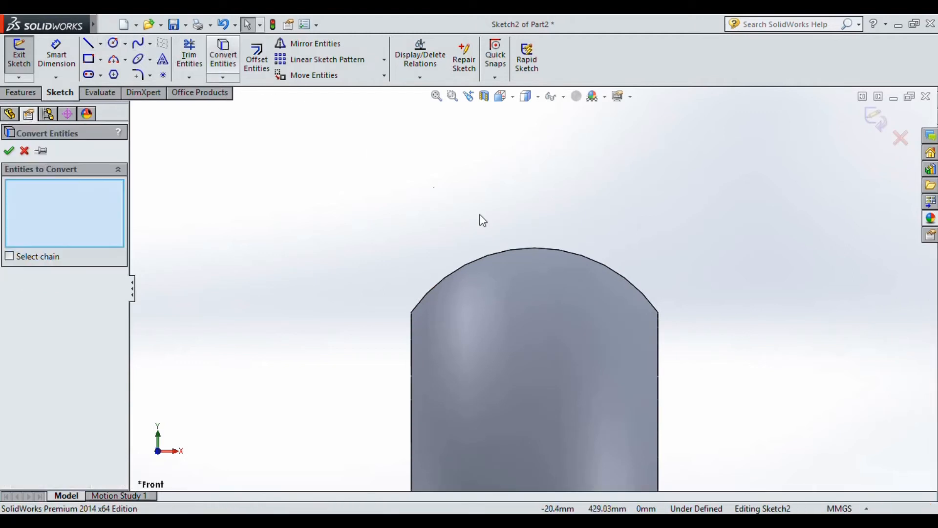
click(515, 250)
right_click(55, 209)
click(84, 218)
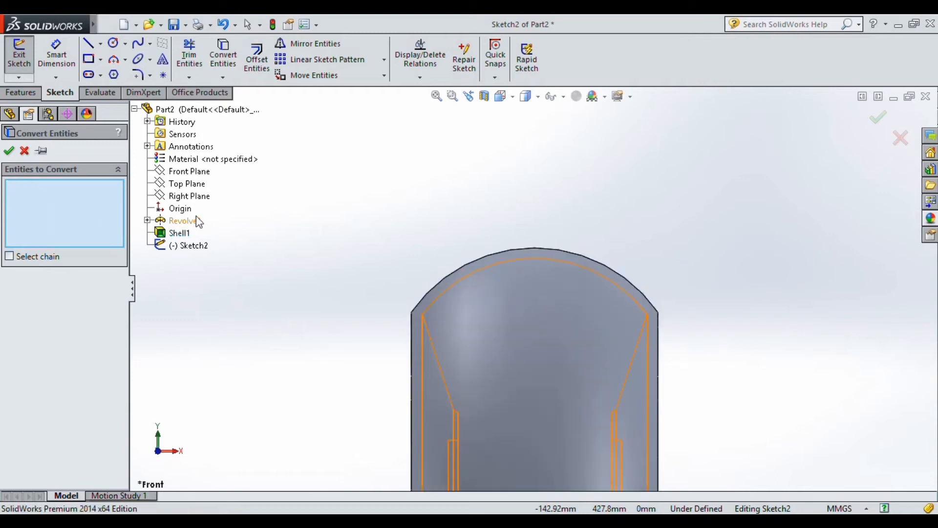
click(503, 250)
key(Return)
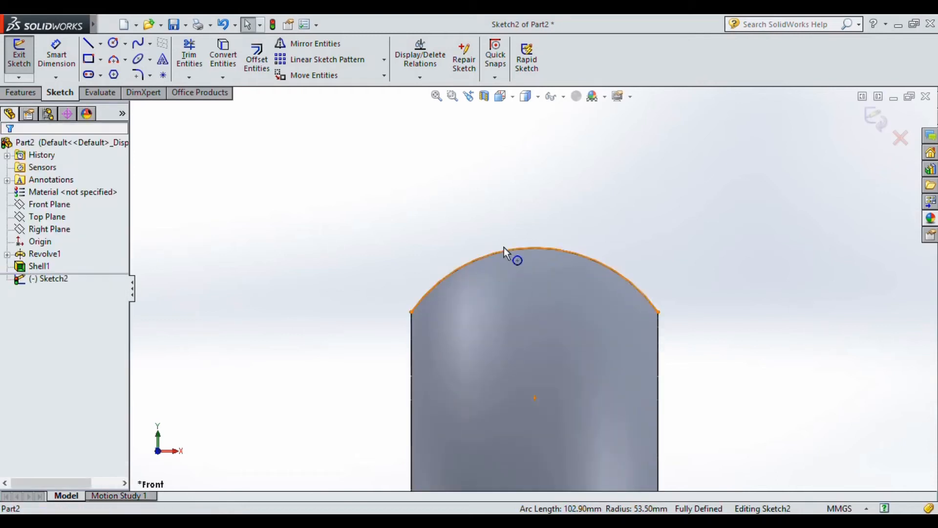
- Offset the converted crown arc outward by 3 mm
click(256, 59)
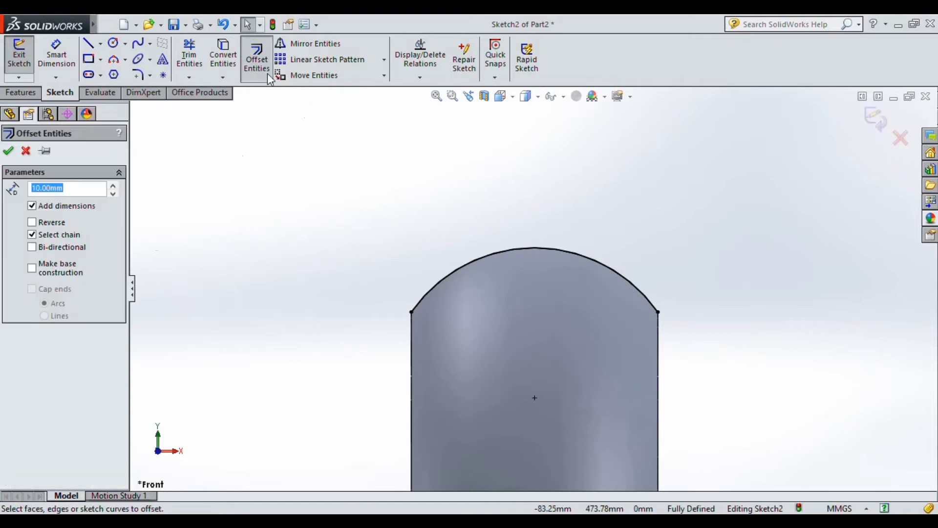
click(470, 261)
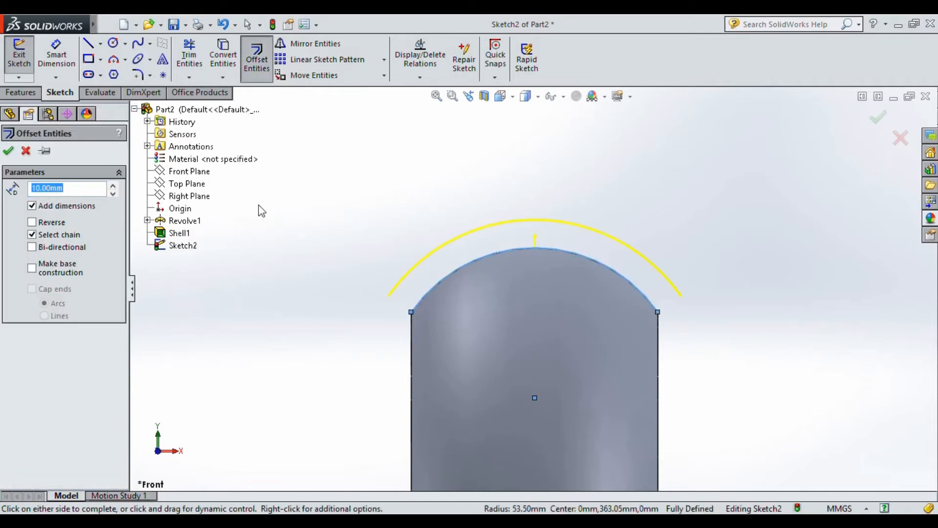
text(3)
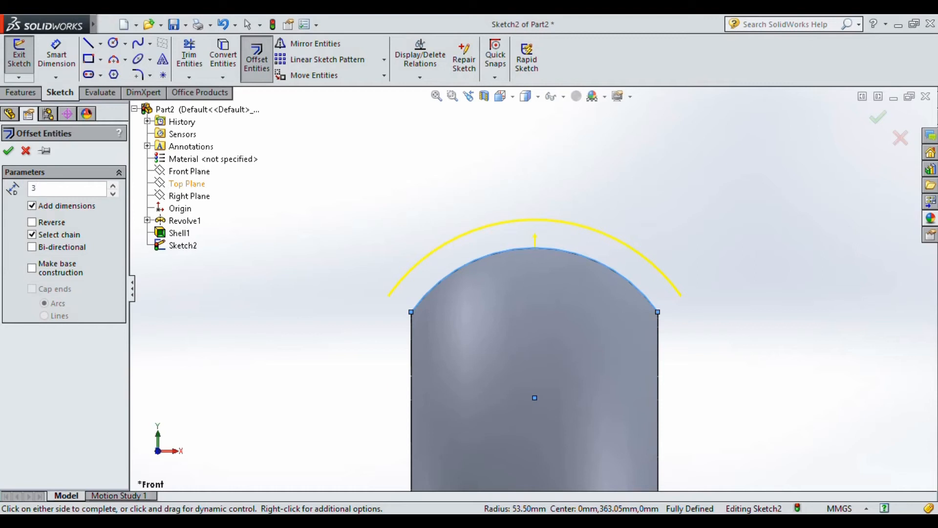
click(8, 151)
- Draw a vertical centerline through the middle of the crown, from above the offset arc to below the arcs' center
click(100, 43)
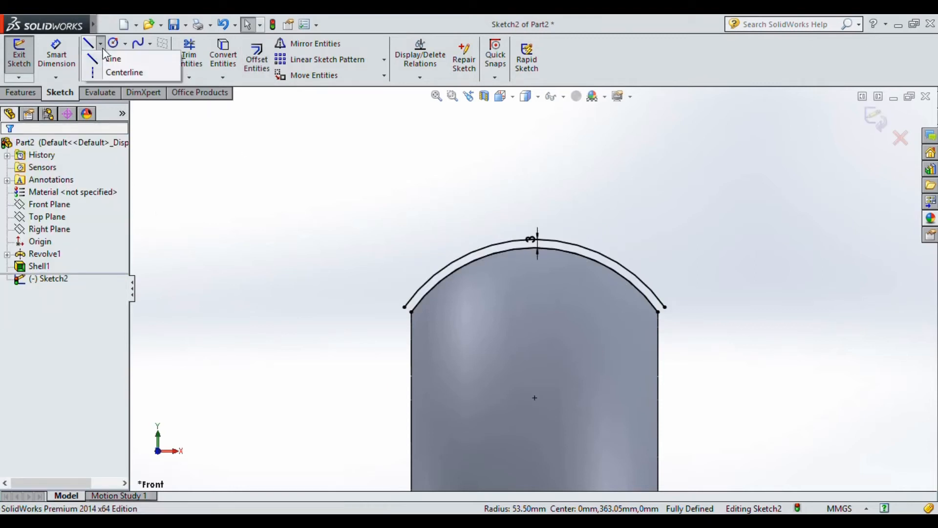
click(112, 72)
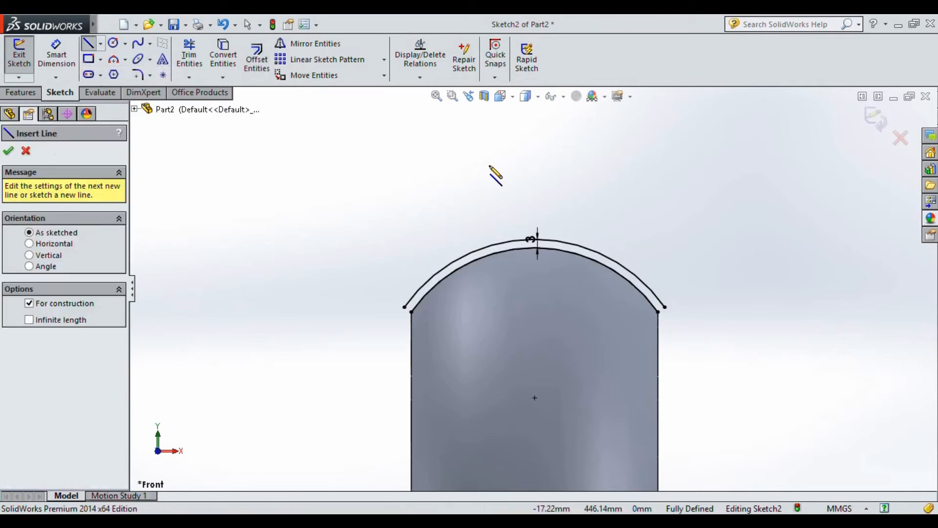
click(535, 154)
click(535, 428)
right_click(598, 123)
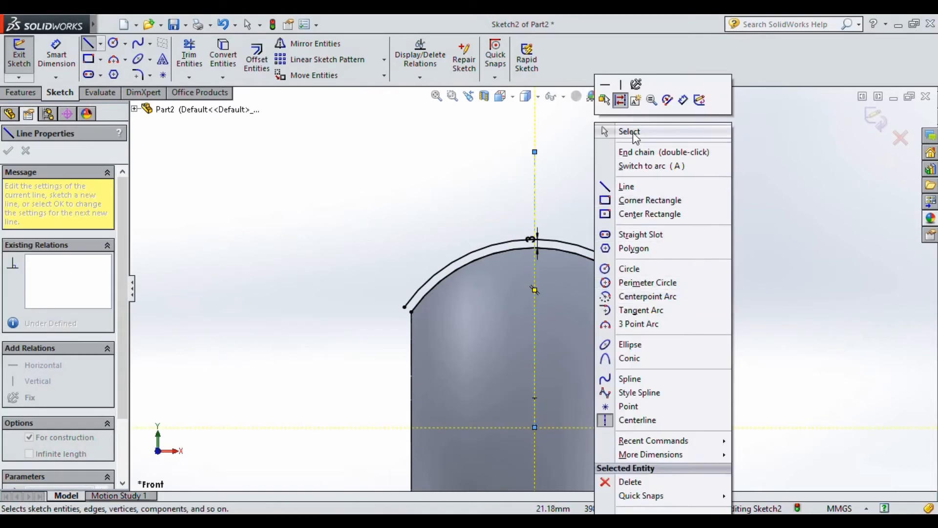
click(631, 132)
- Draw a vertical line from the converted arc's left endpoint up past the offset arc
click(88, 43)
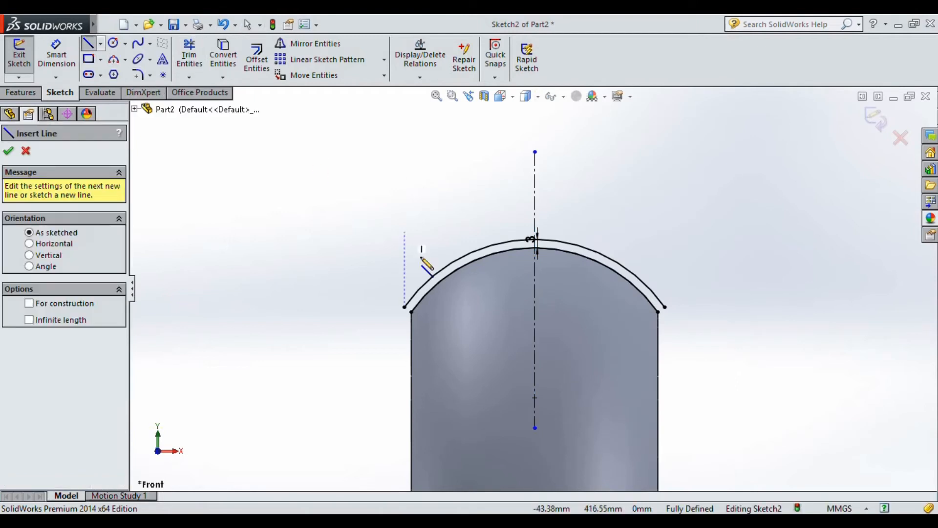
scroll(423, 259, down, 3)
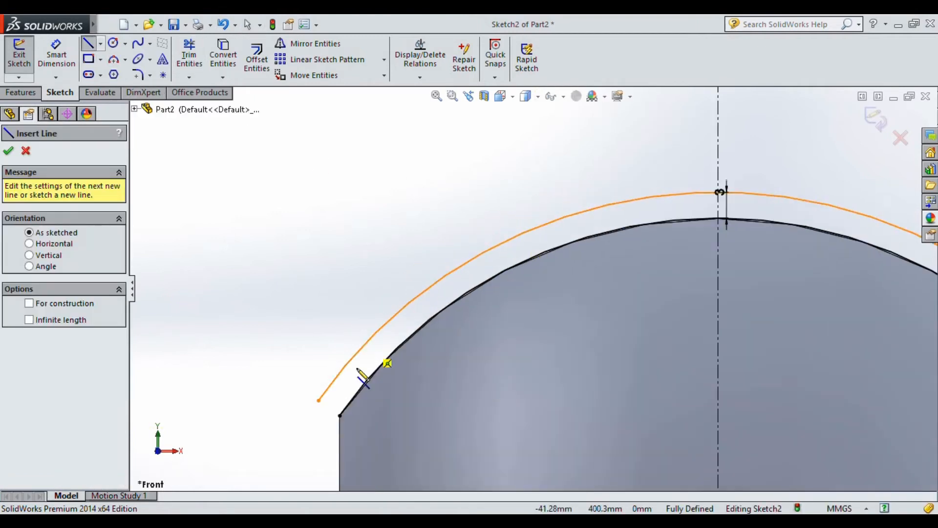
click(340, 415)
click(340, 307)
right_click(381, 249)
click(415, 143)
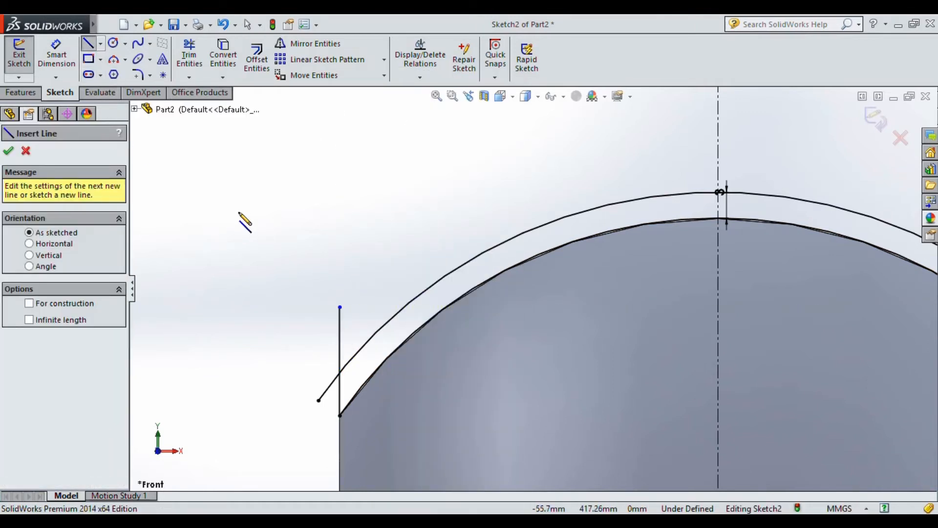
- Draw a second vertical line just inward of the first, from above the offset arc down to the converted arc
click(389, 362)
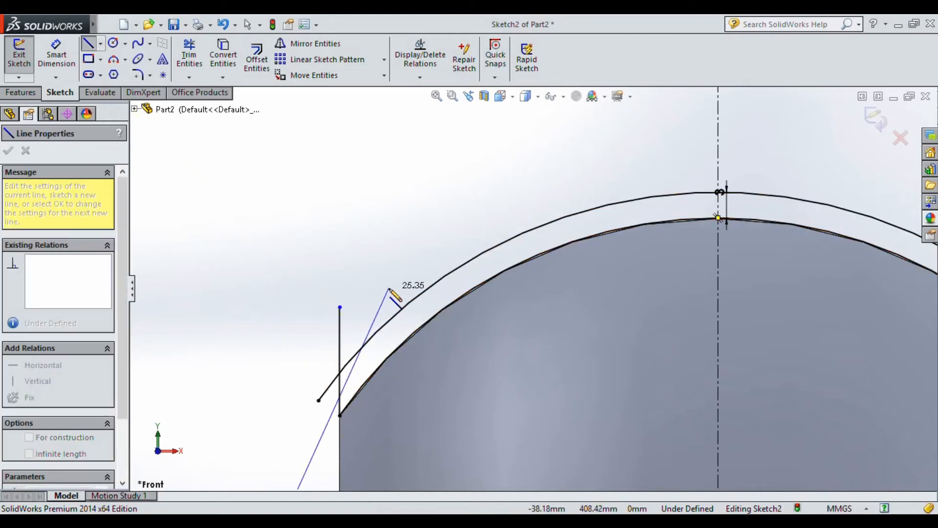
key(Escape)
click(88, 43)
click(389, 291)
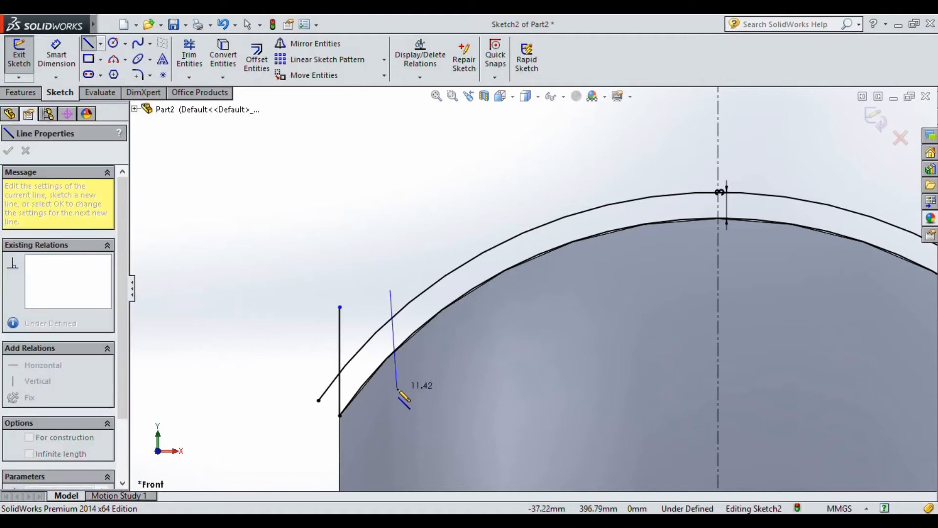
click(390, 355)
key(Escape)
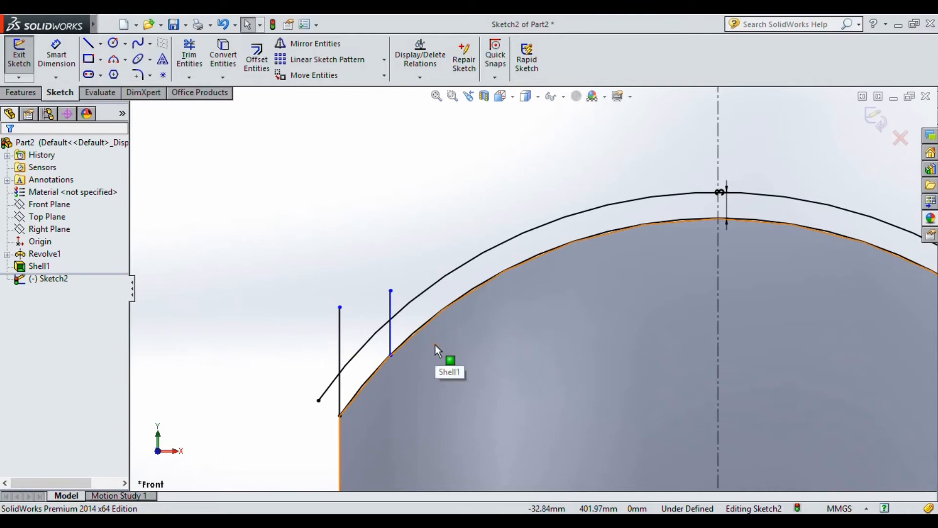
- Draw a third vertical line inward of the second, crossing the offset arc and ending on the converted arc
click(88, 43)
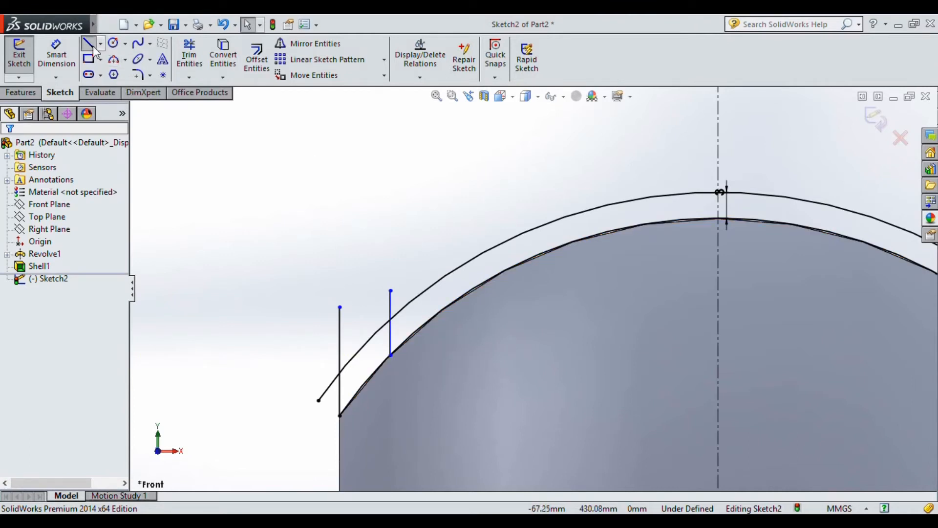
click(432, 251)
click(432, 317)
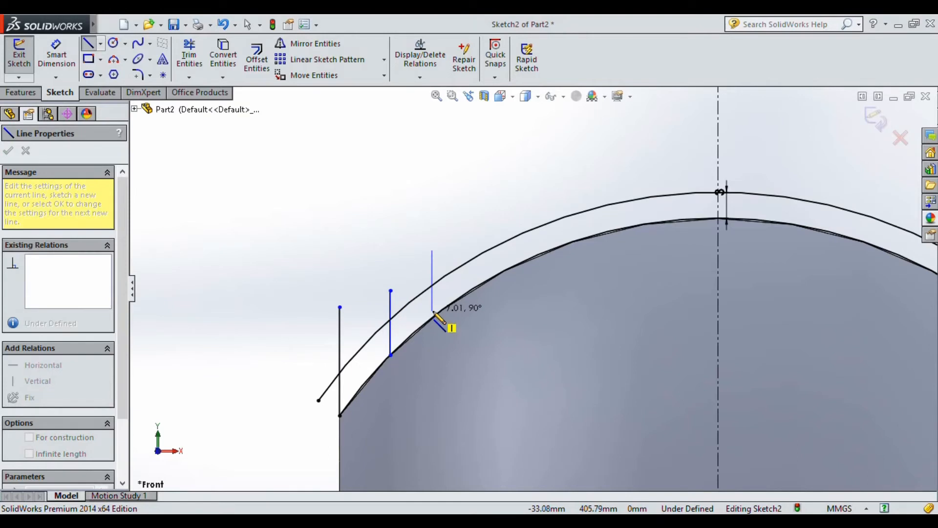
key(Escape)
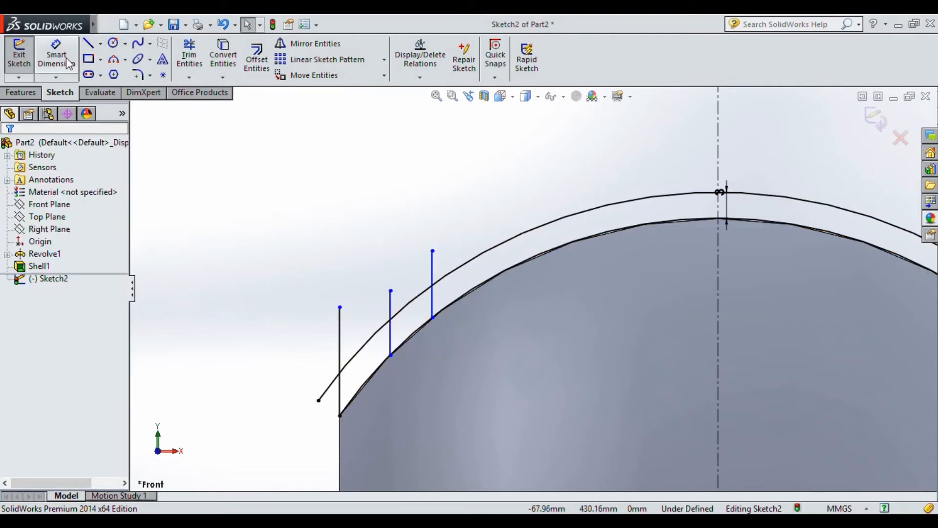
- Draw a fourth vertical line inward of the third, from above the offset arc down to the converted arc
click(88, 43)
click(478, 233)
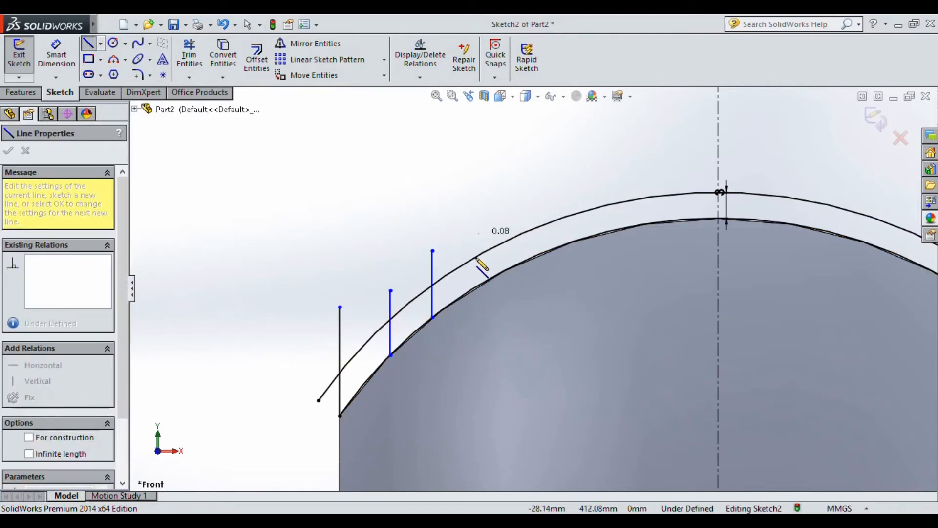
click(480, 288)
key(Escape)
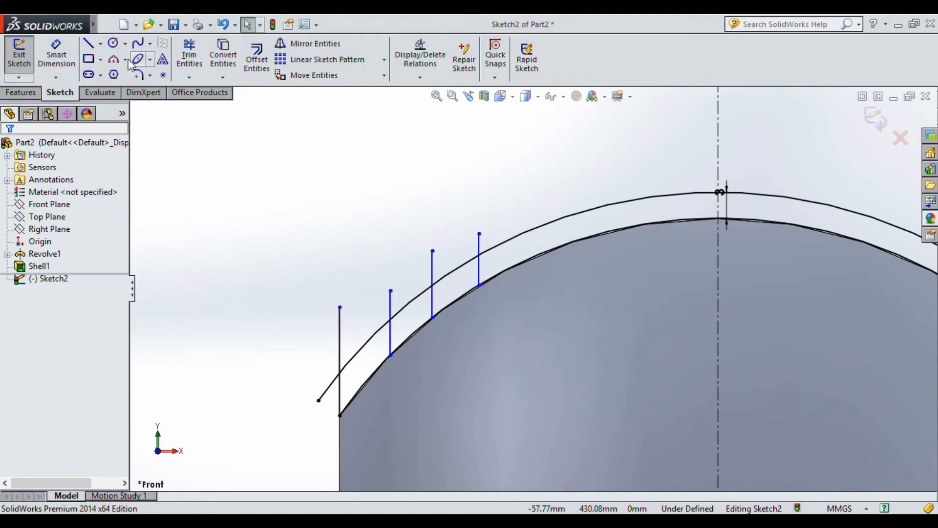
- Draw a fifth vertical line between the fourth line and the centerline, crossing the offset arc and ending on the converted arc
click(88, 43)
click(546, 205)
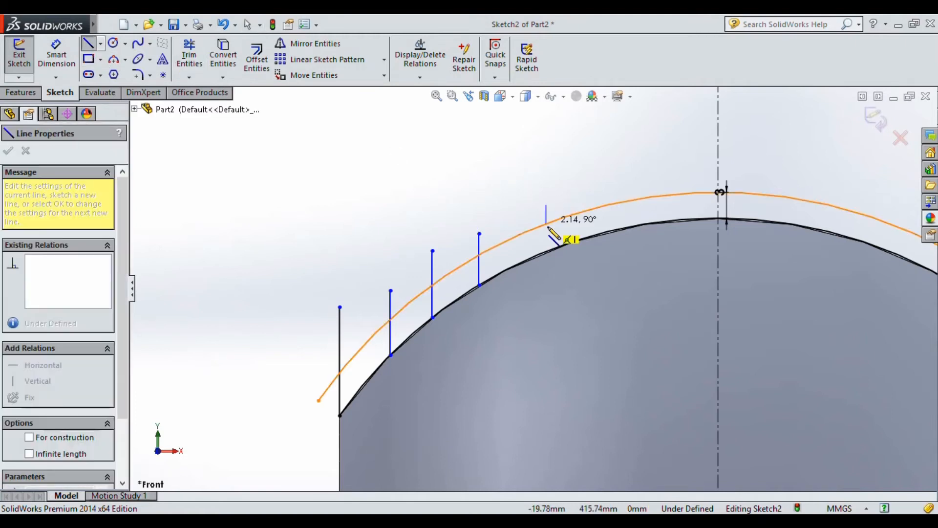
click(547, 251)
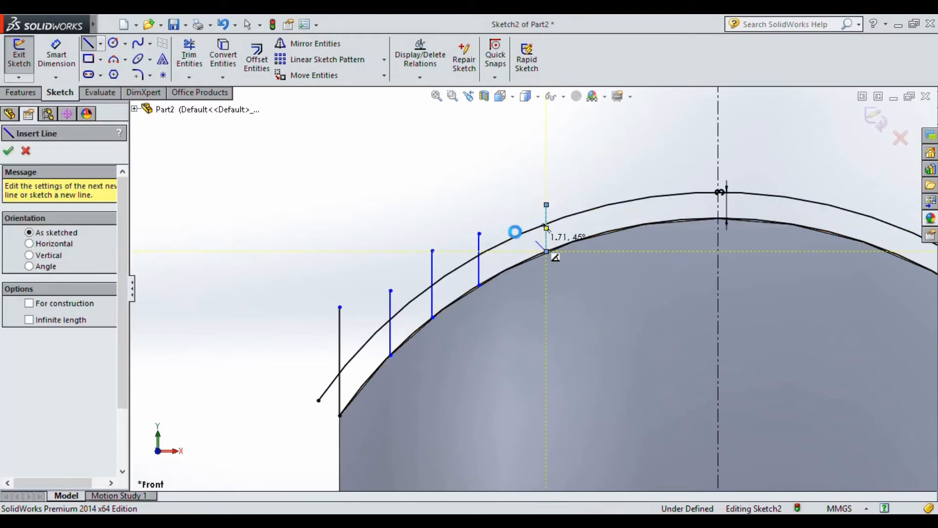
key(Escape)
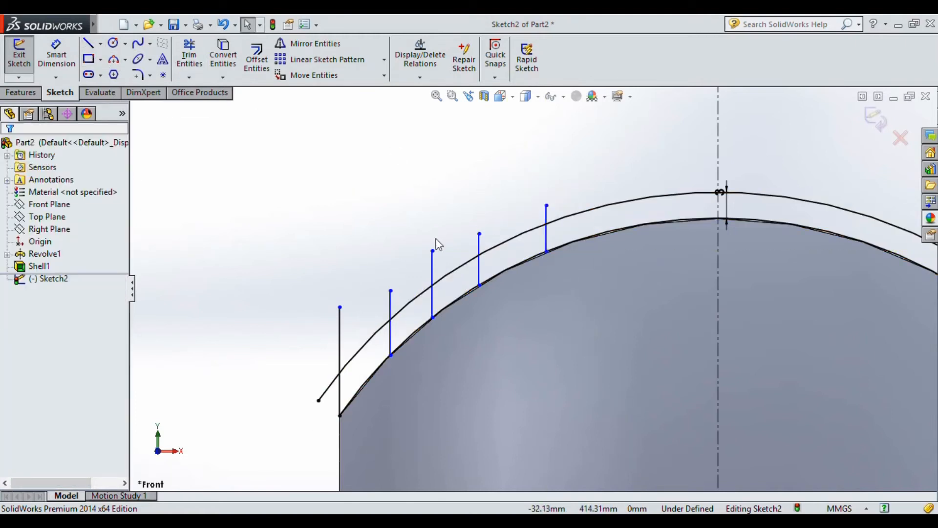
- Dimension the spacing between the outermost and second vertical lines as 8 mm
click(57, 63)
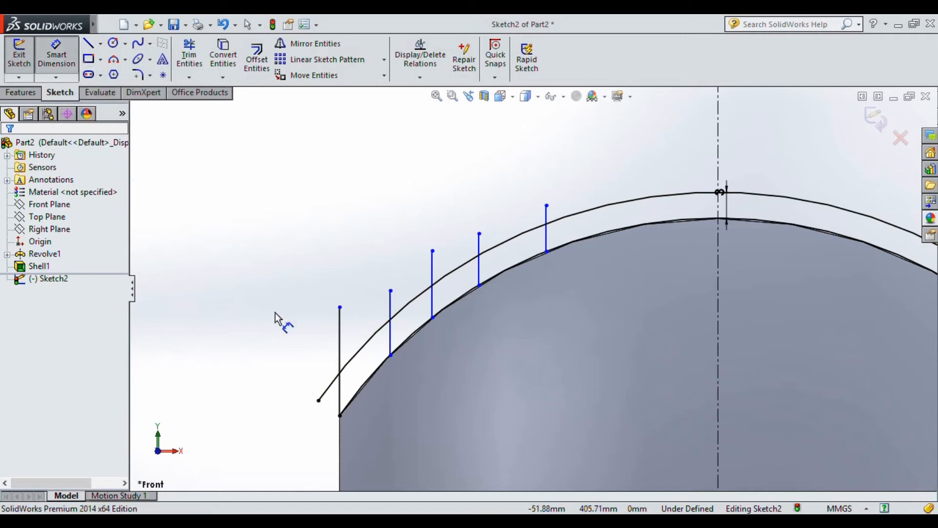
click(340, 337)
click(391, 313)
click(359, 267)
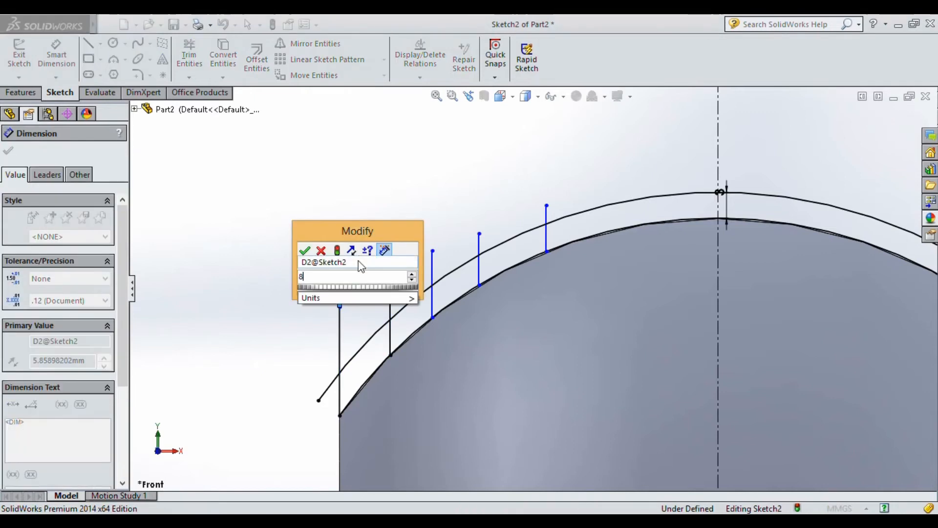
text(8)
key(Return)
click(373, 209)
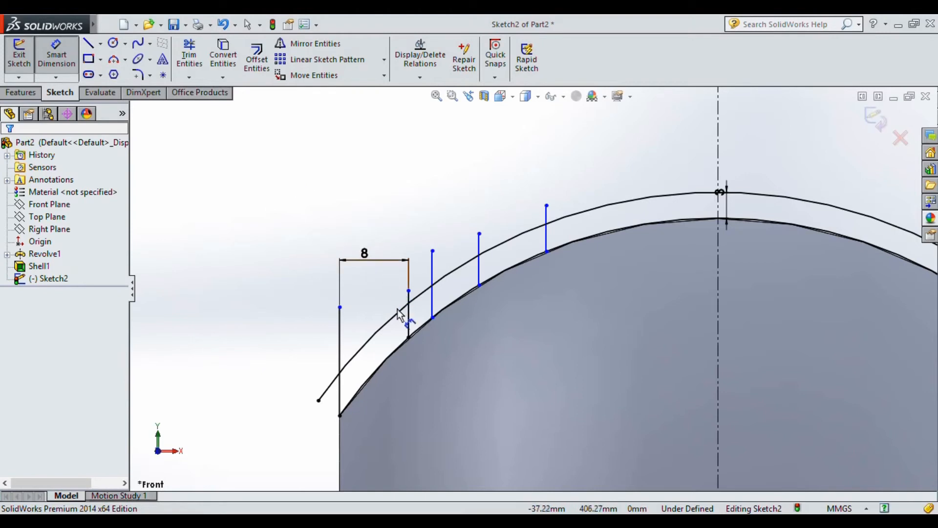
- Dimension the spacing between the second and third vertical lines as 6 mm
click(409, 321)
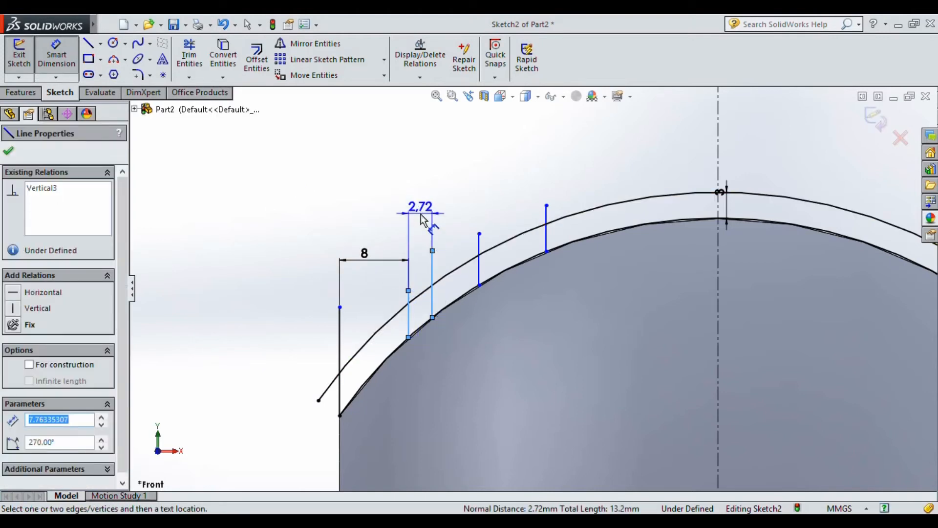
click(422, 213)
text(6)
key(Return)
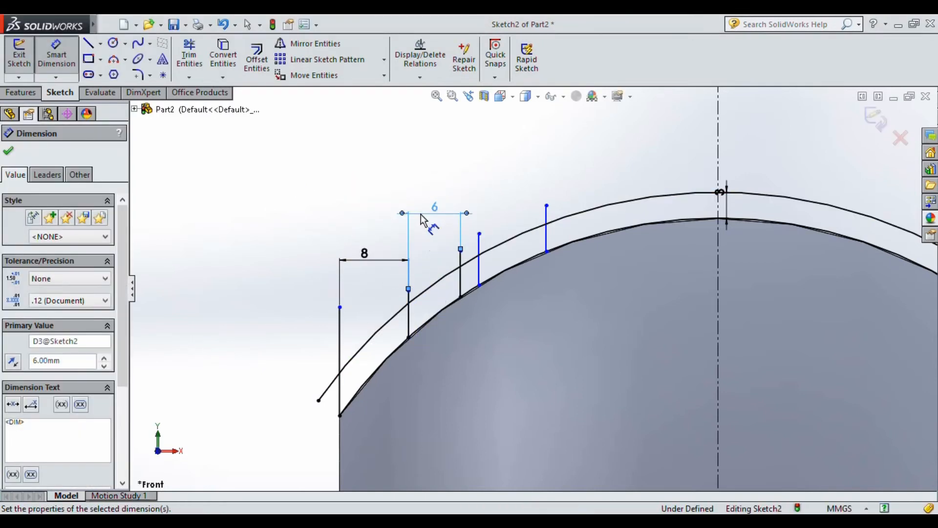
- Dimension the spacing between the fourth and fifth vertical lines as 12 mm
click(481, 263)
click(546, 234)
click(515, 180)
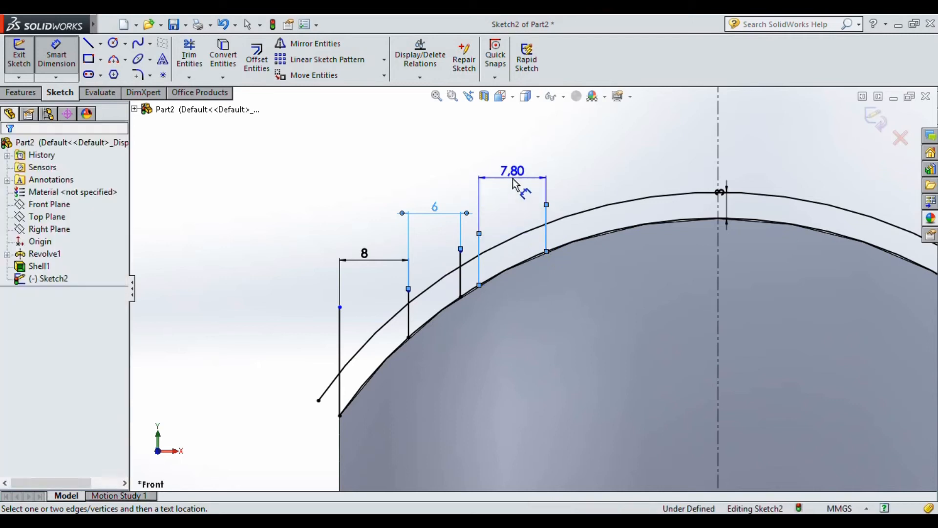
text(12)
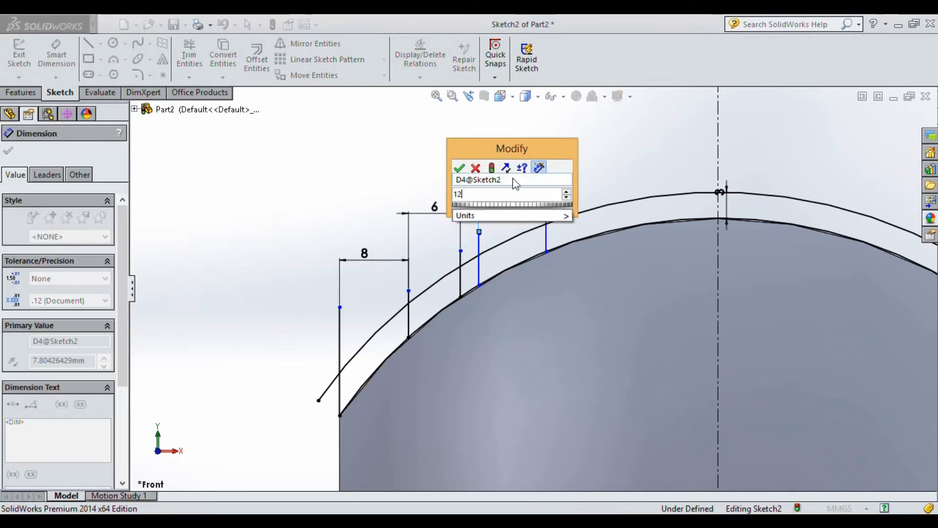
key(Return)
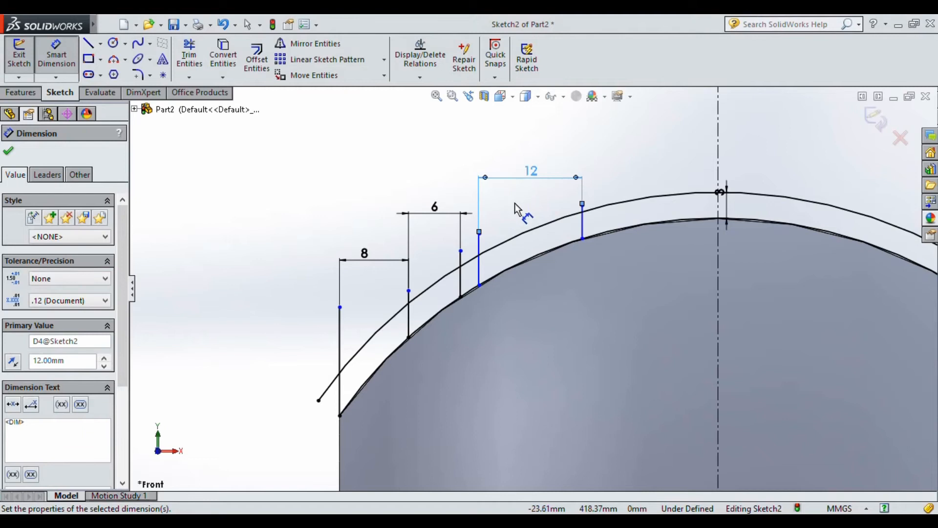
- Dimension the spacing between the third and fourth vertical lines as 6 mm
click(462, 281)
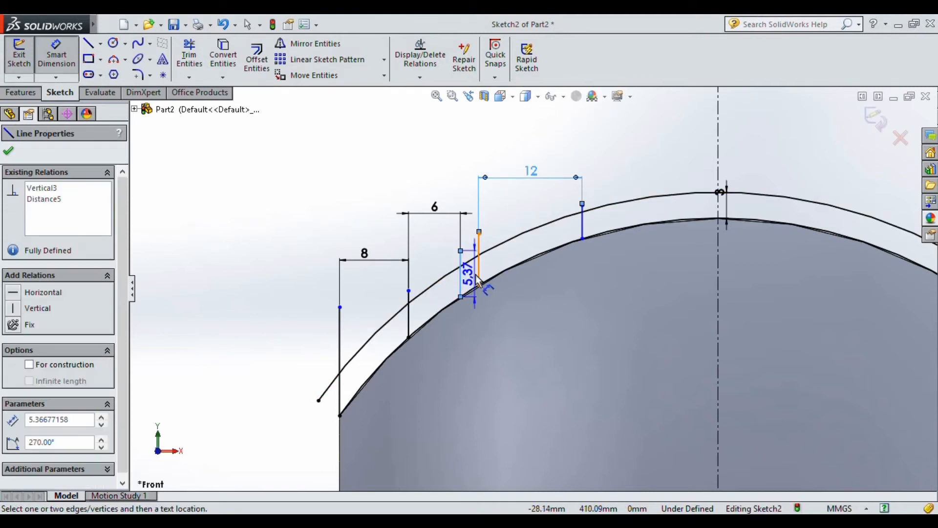
click(478, 266)
click(471, 350)
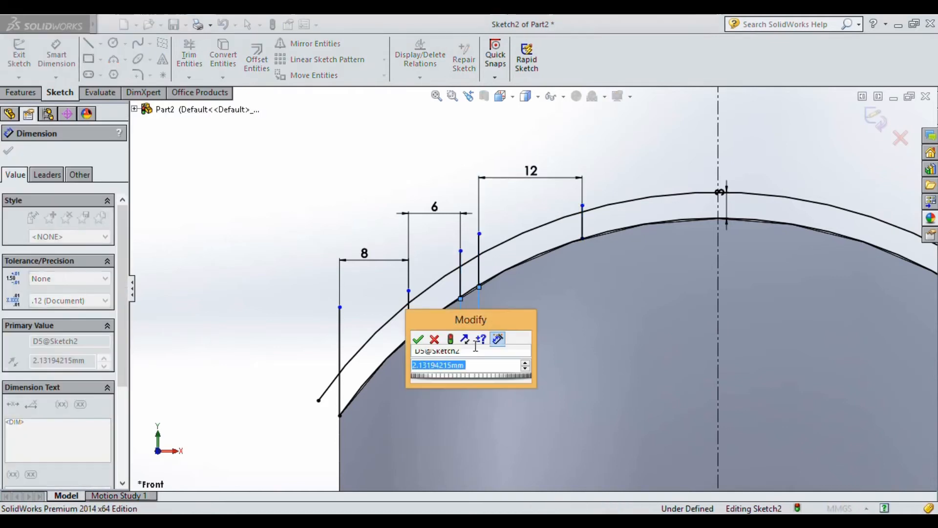
text(6)
key(Return)
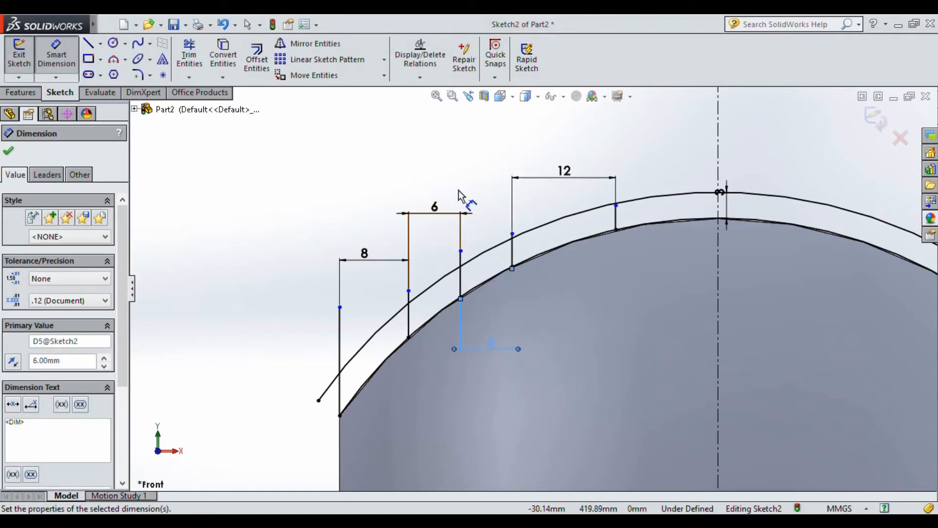
click(471, 153)
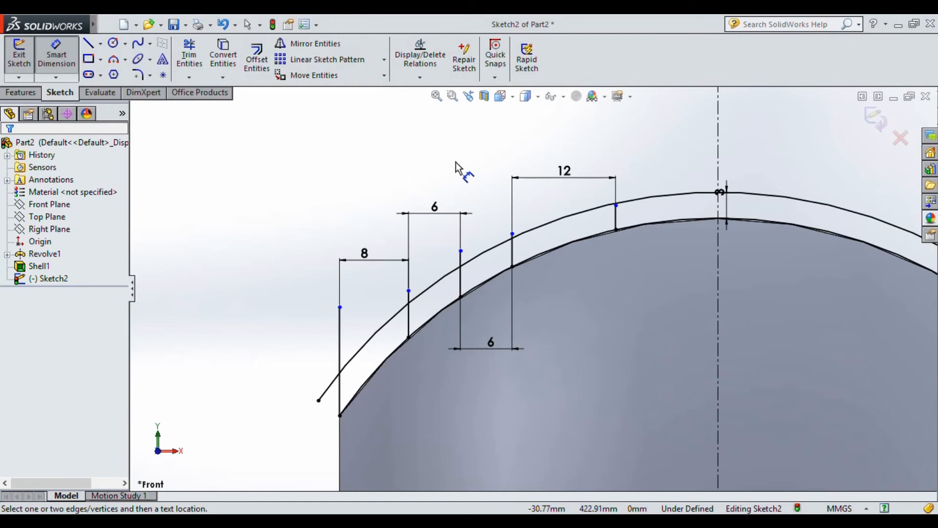
- Set the spacing between the third and fourth vertical lines to 12 mm
scroll(517, 185, down, 2)
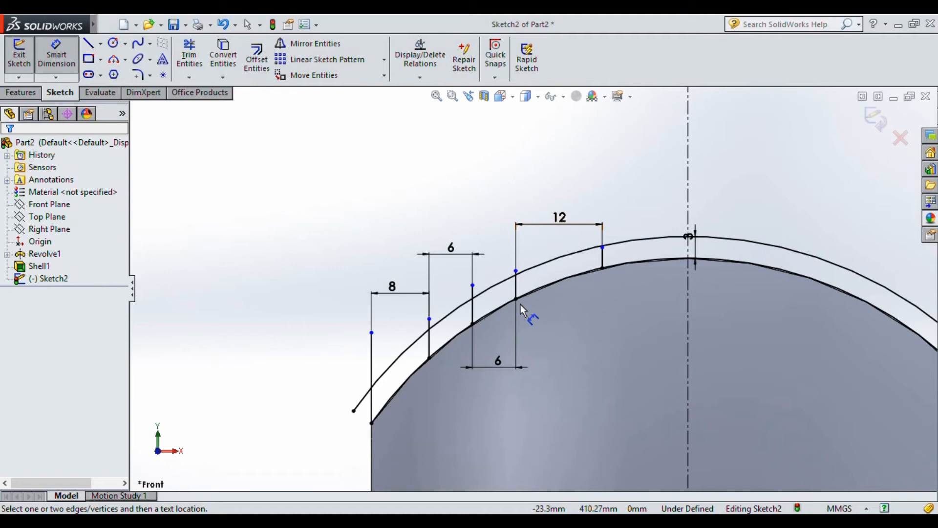
click(494, 360)
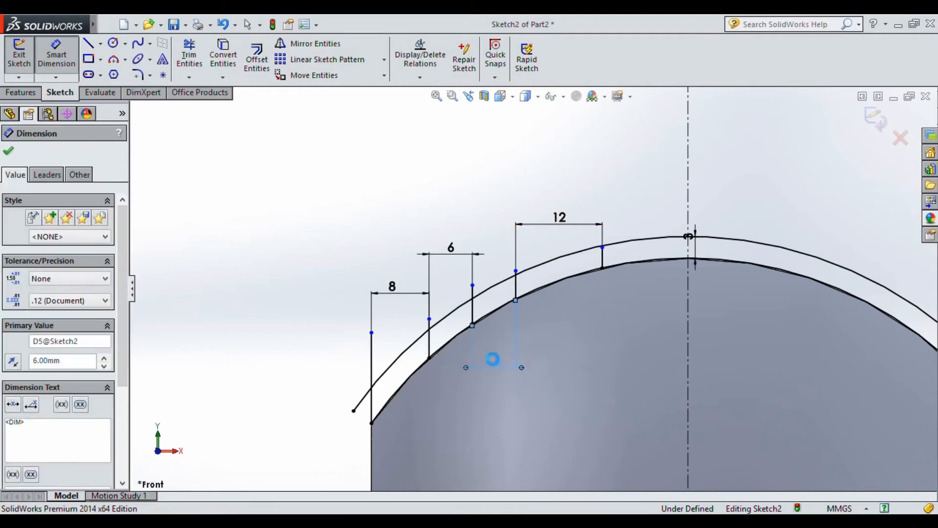
text(12)
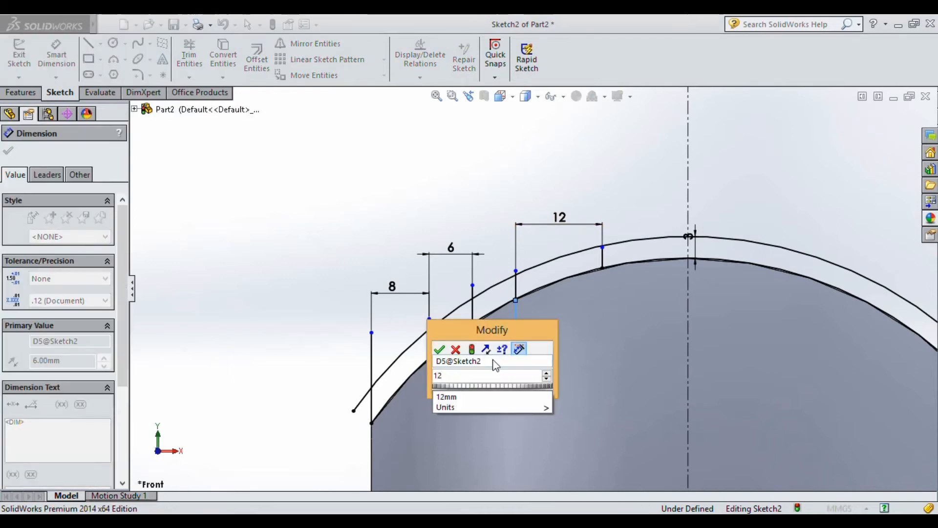
key(Return)
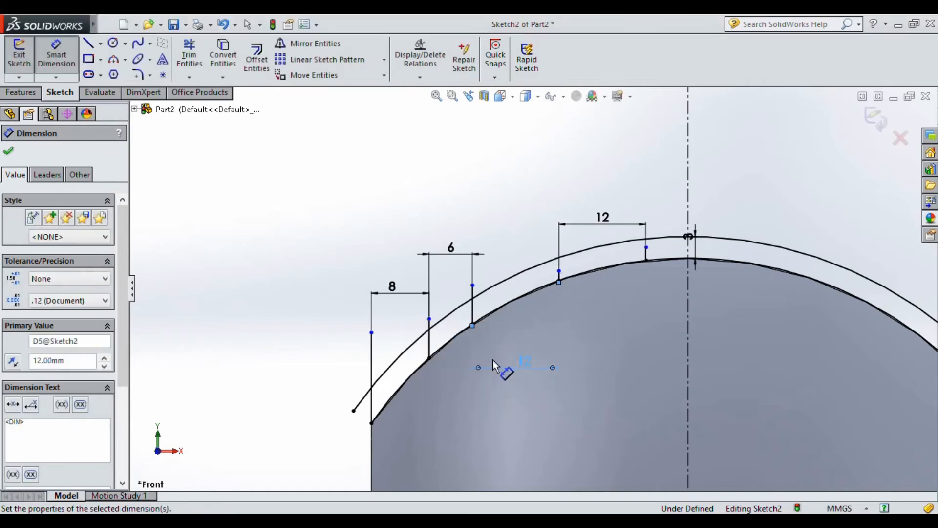
- Set the spacing between the fourth and fifth vertical lines to 6 mm
click(605, 221)
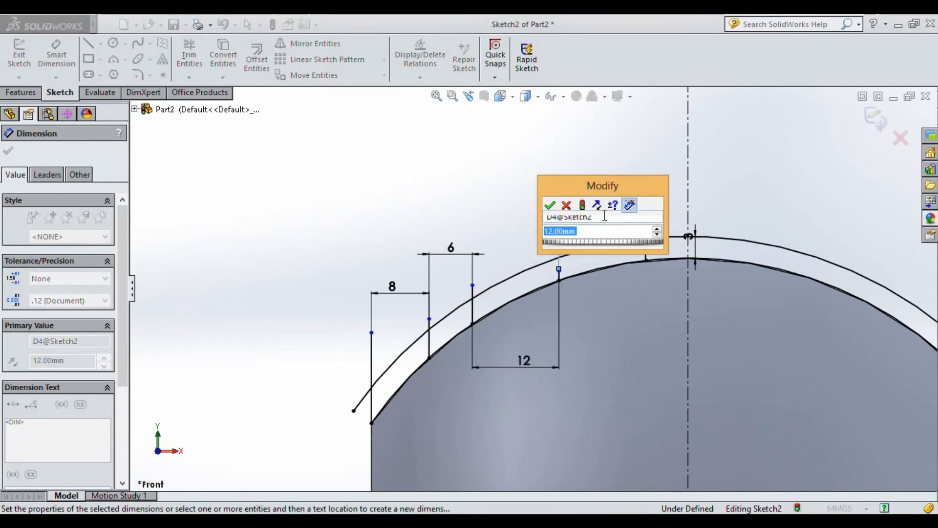
text(6)
key(Return)
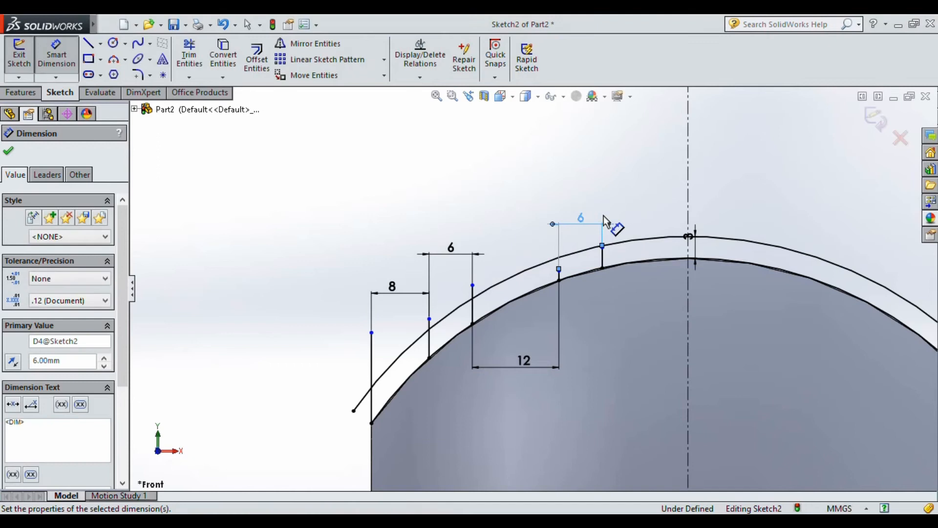
key(Escape)
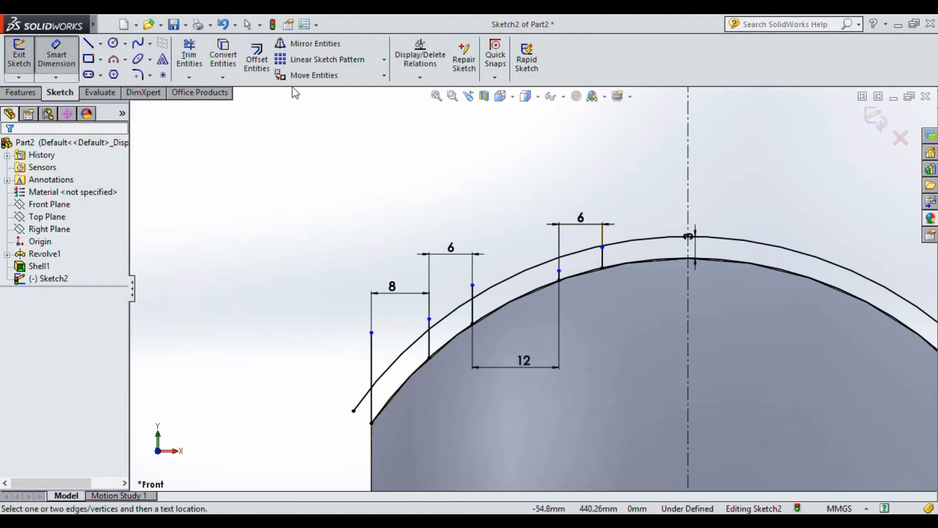
- Trim the overhanging line and arc ends at the outermost corner, and both arcs between the second and third vertical lines
click(190, 54)
drag(384, 348, 356, 367)
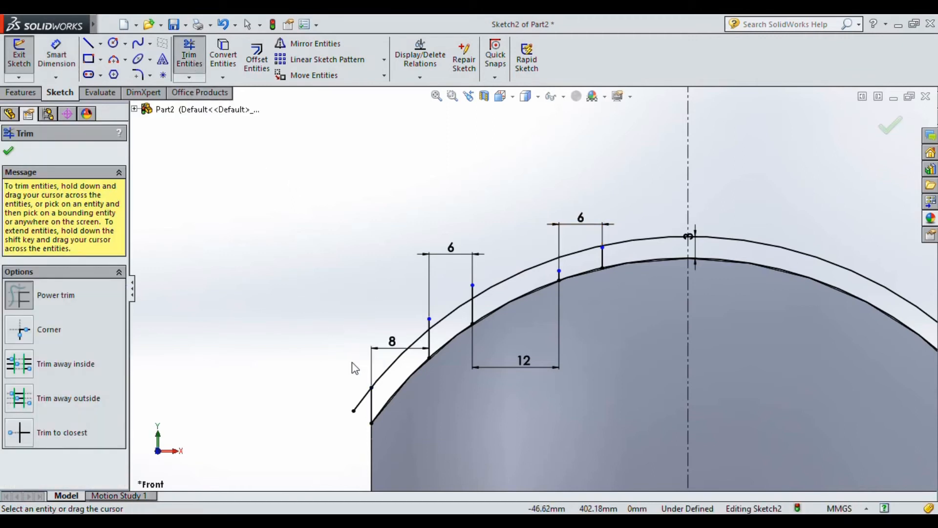
drag(355, 411, 357, 419)
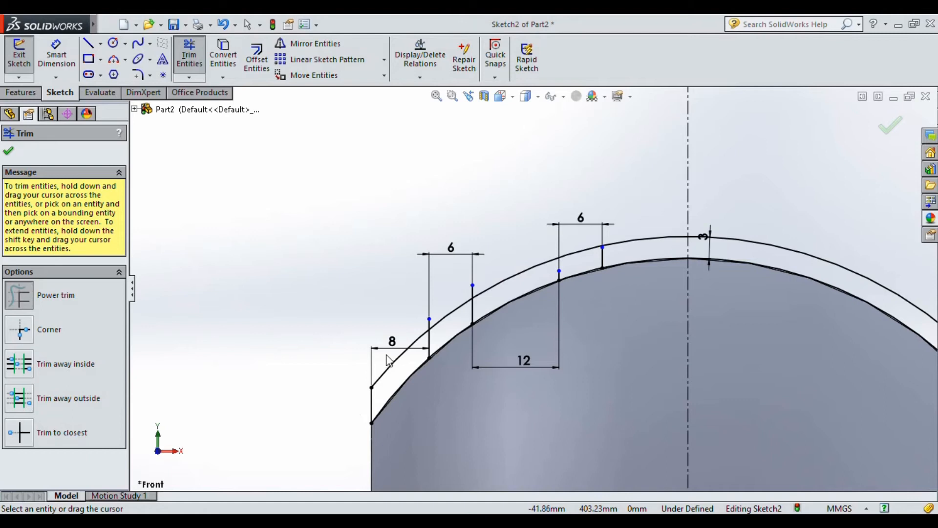
drag(446, 293, 453, 376)
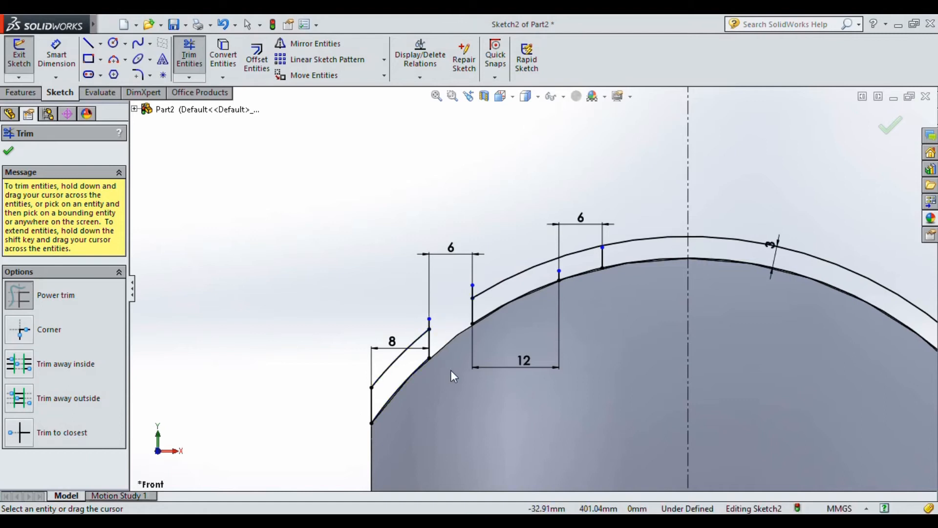
- Try to trim the arcs between the fourth and fifth vertical lines, and undo the trim
mouse_move(578, 200)
mouse_down()
mouse_move(585, 291)
mouse_move(576, 307)
mouse_up()
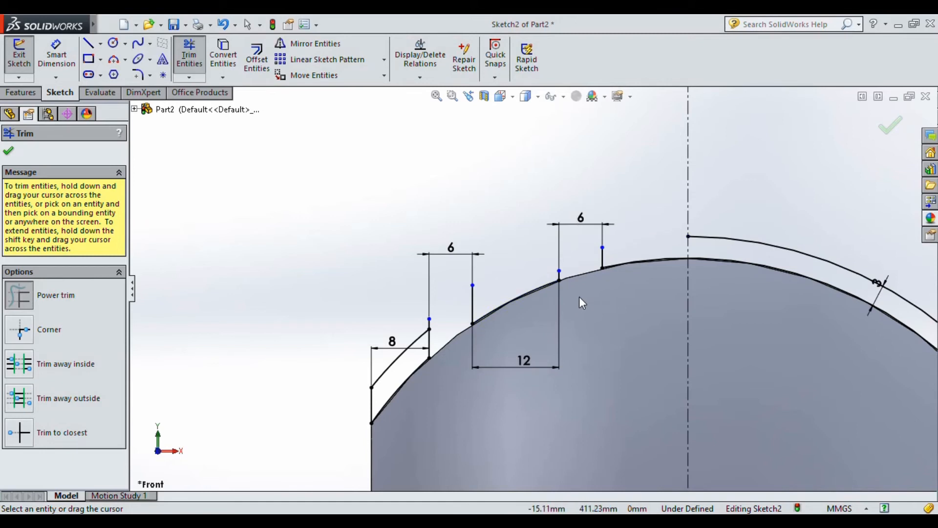
key(ctrl+z)
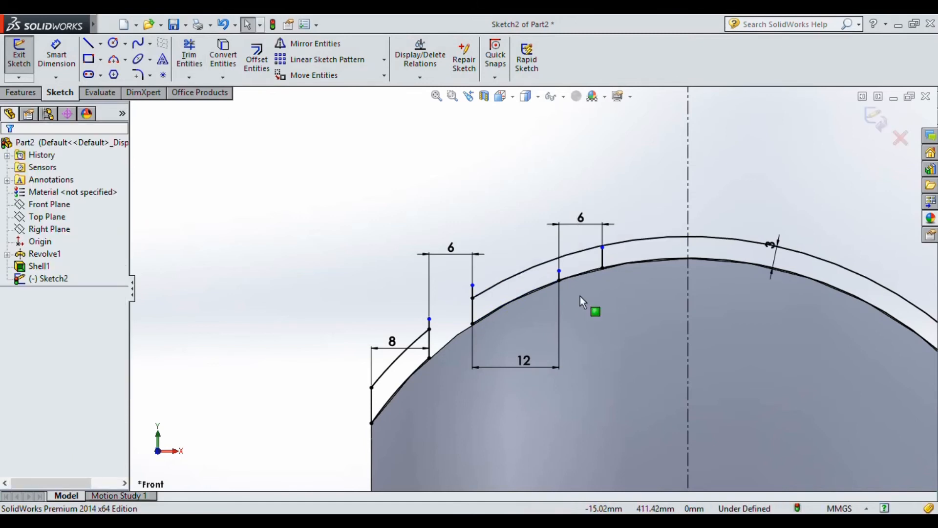
- Trim the part of the third vertical line that sticks out above the offset arc
scroll(567, 260, down, 5)
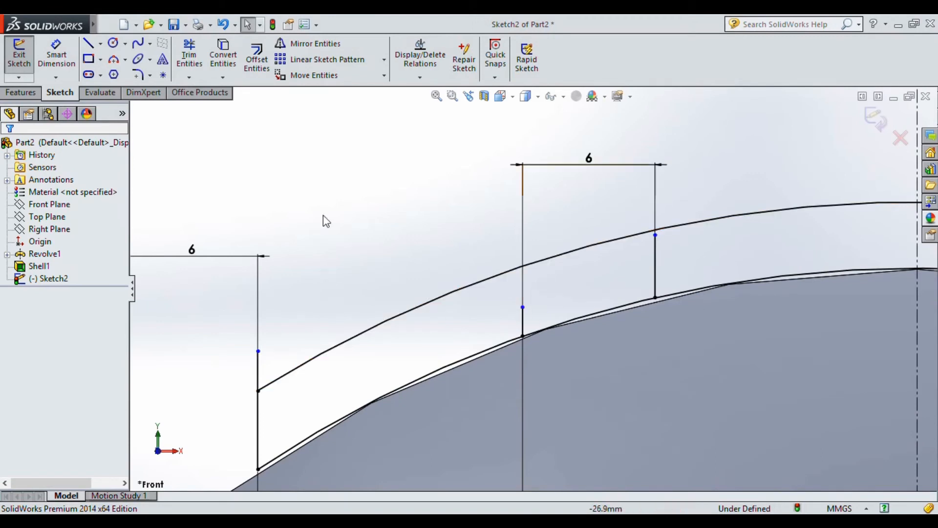
click(190, 58)
drag(234, 366, 262, 372)
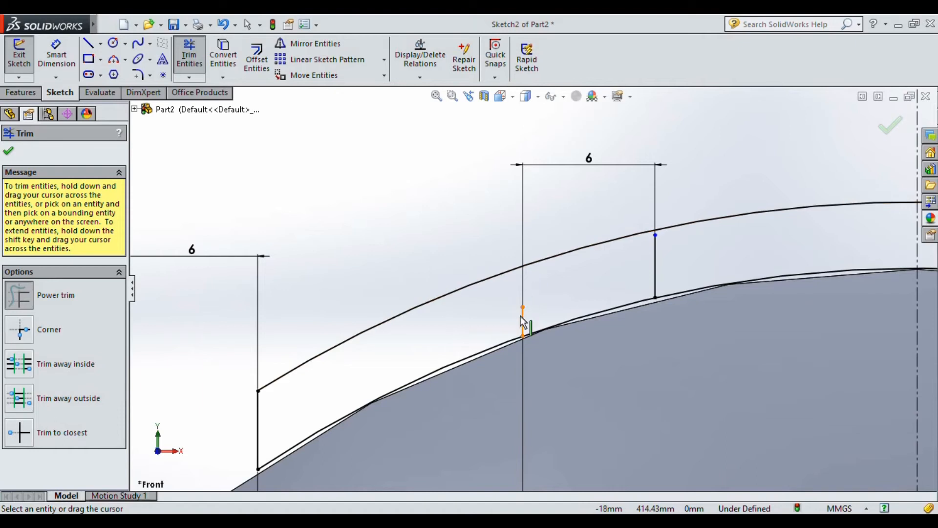
- Extend the upper endpoints of the fourth and fifth vertical lines past the offset arc
key(Escape)
drag(523, 307, 522, 219)
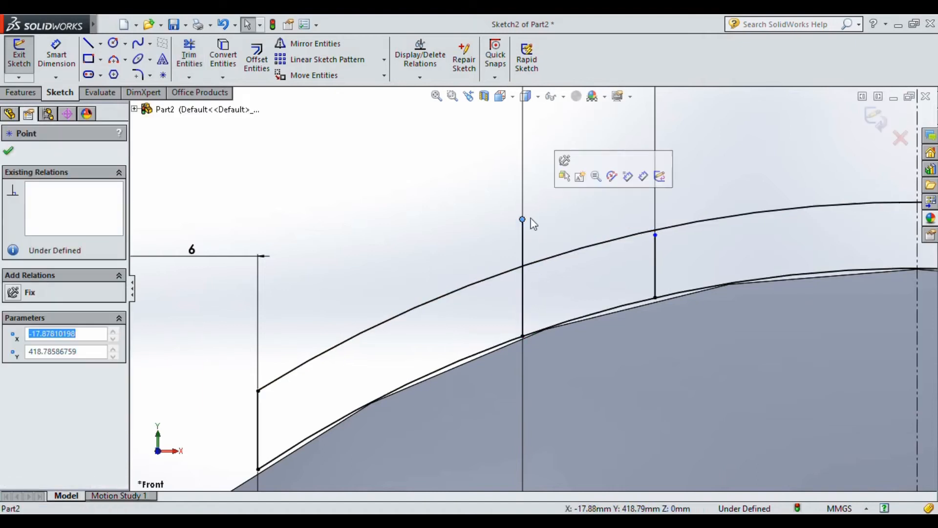
drag(655, 235, 654, 188)
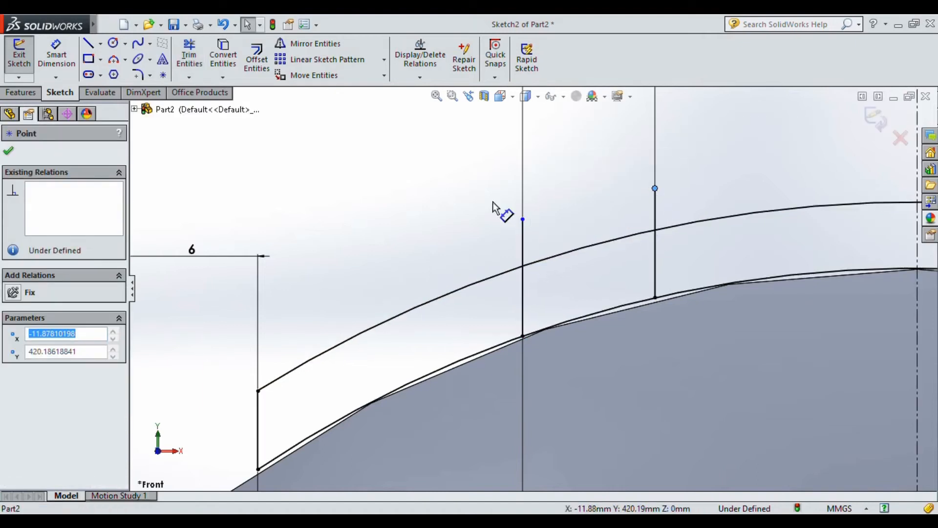
- Trim the fourth and fifth vertical lines back to the offset arc
click(189, 56)
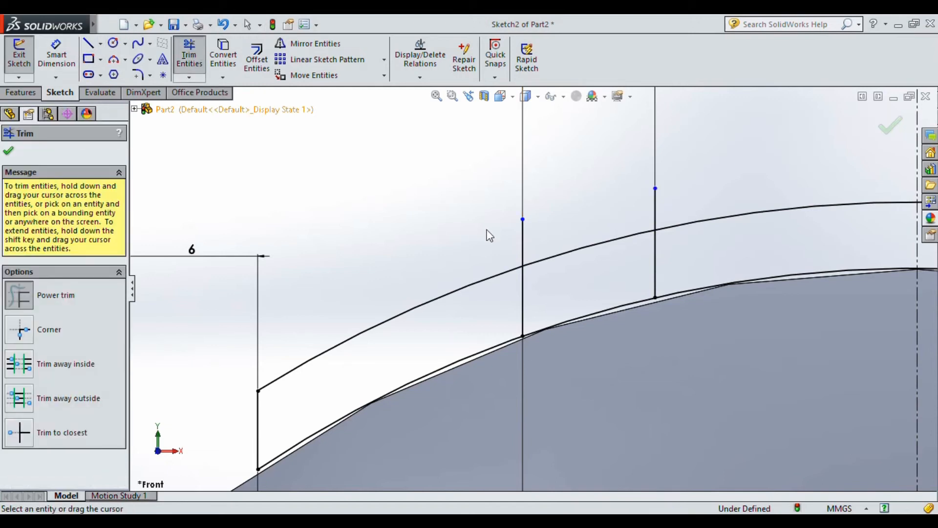
scroll(499, 294, up, 5)
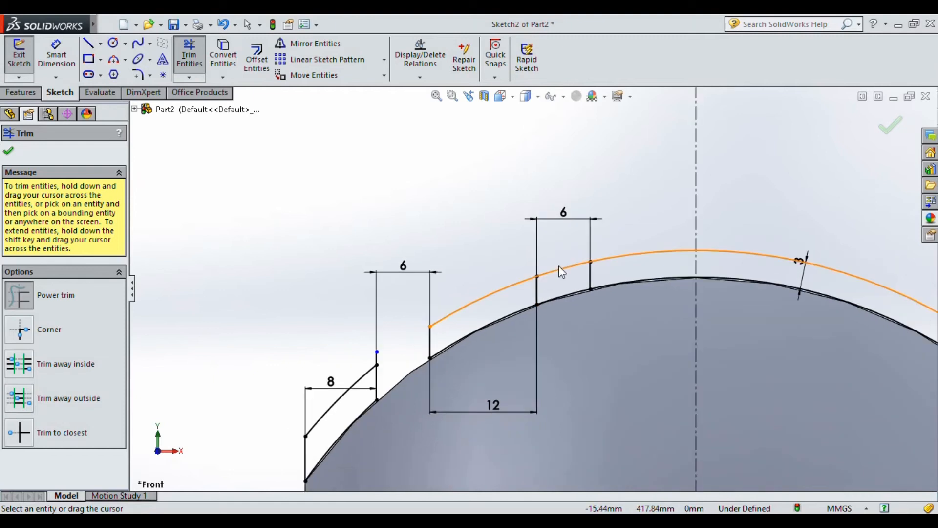
- Trim the arcs between the fourth and fifth vertical lines, and mirror the tread profile geometry on the left about the vertical centerline
drag(568, 246, 572, 304)
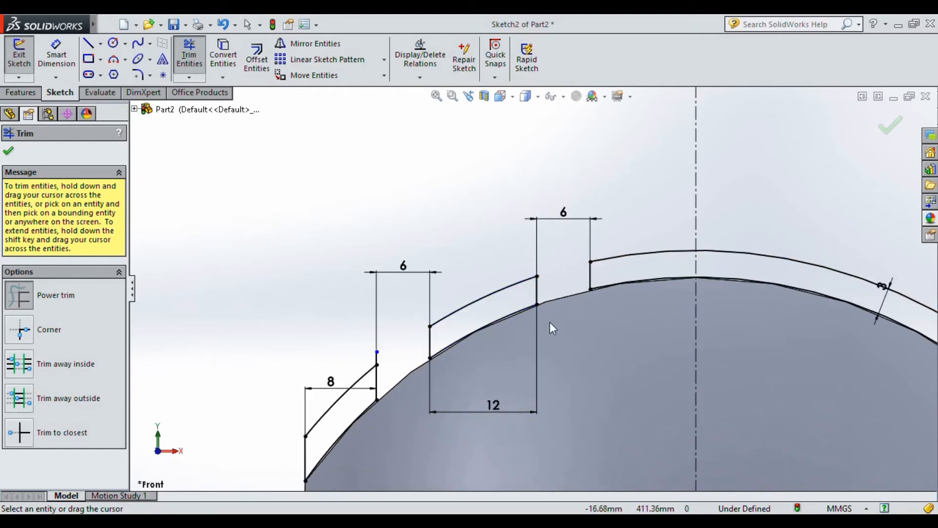
scroll(655, 325, up, 4)
scroll(657, 323, down, 2)
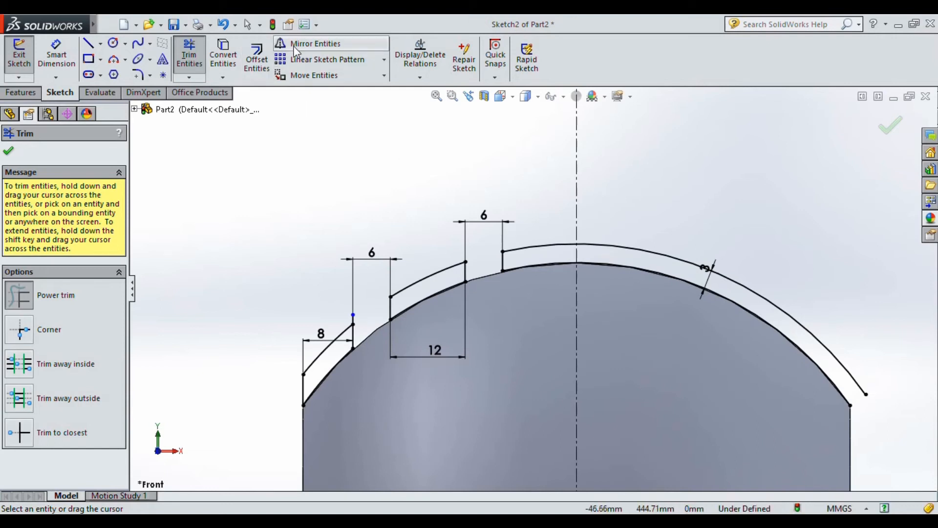
click(312, 43)
mouse_move(267, 215)
mouse_down()
mouse_move(432, 424)
mouse_move(520, 438)
mouse_up()
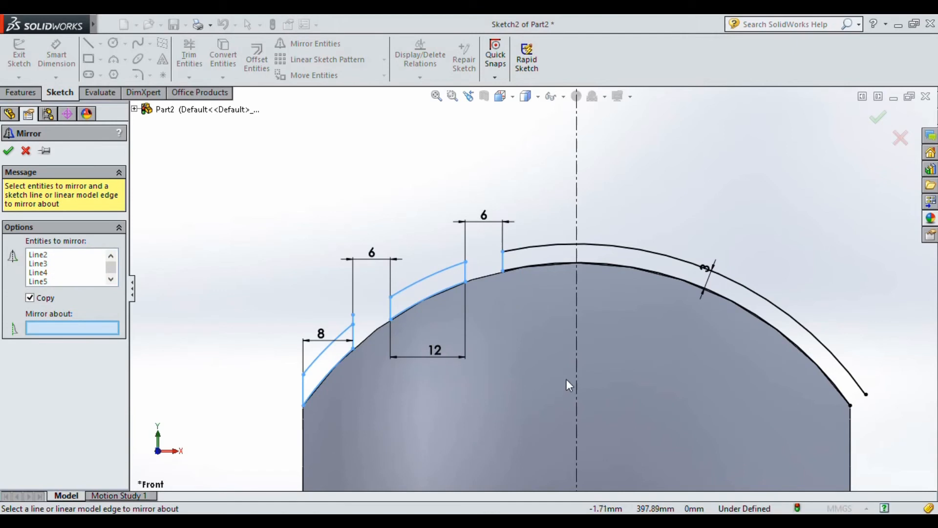
click(577, 373)
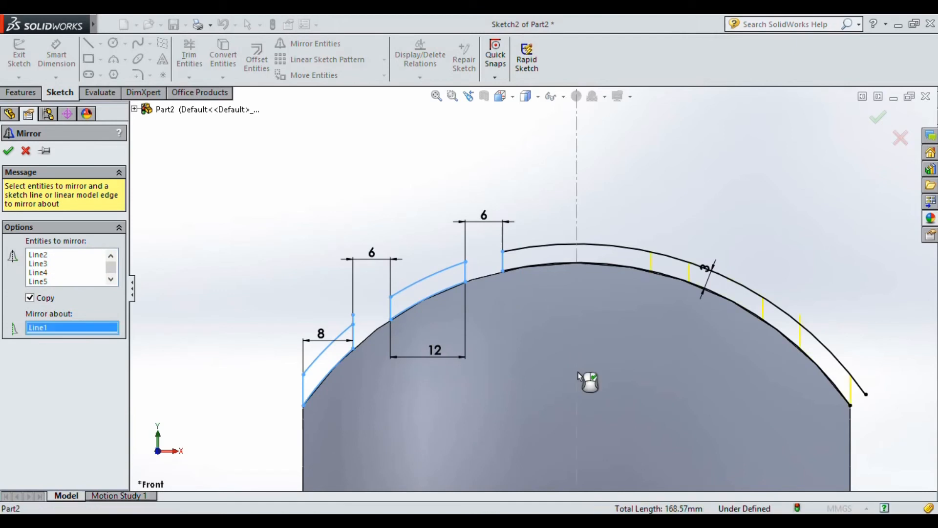
right_click(579, 373)
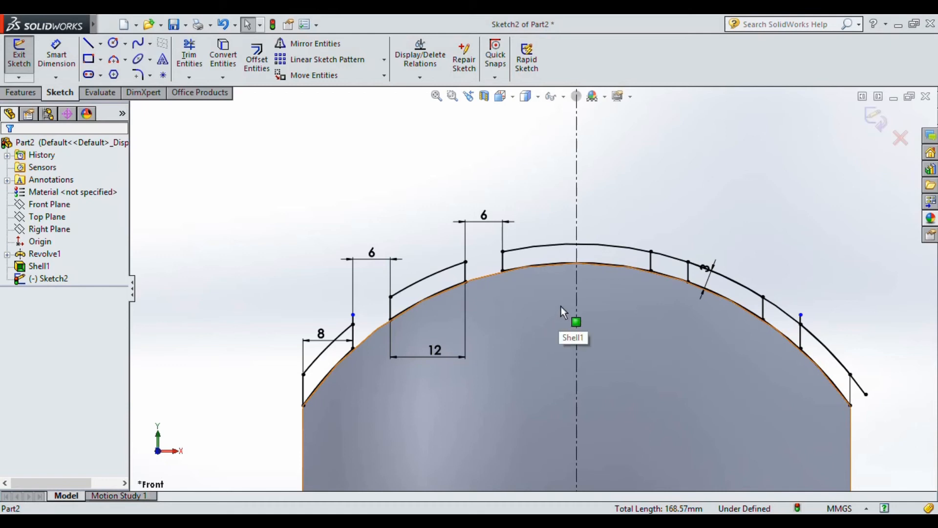
- Trim the offset arc overhang, the protruding vertical line end and the arcs in both gaps between tread blocks on the mirrored side
click(195, 51)
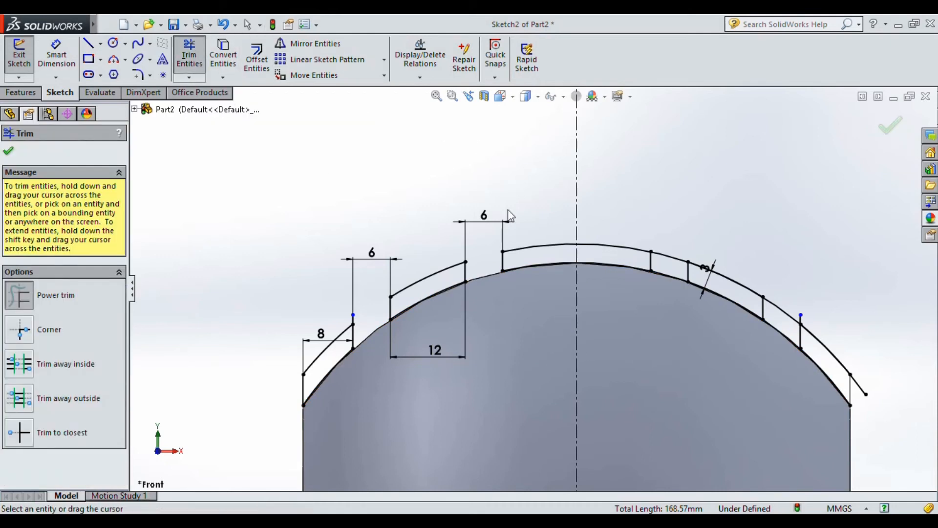
drag(858, 370, 859, 401)
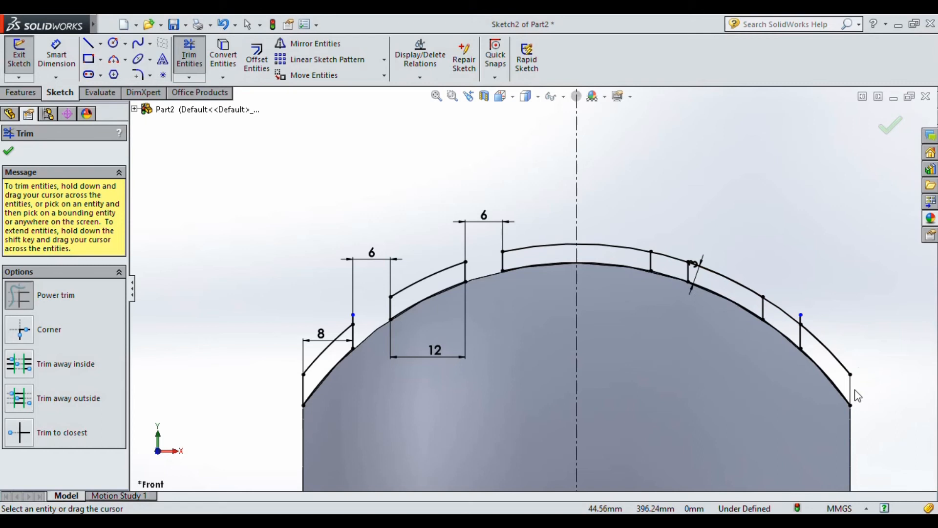
scroll(787, 323, down, 5)
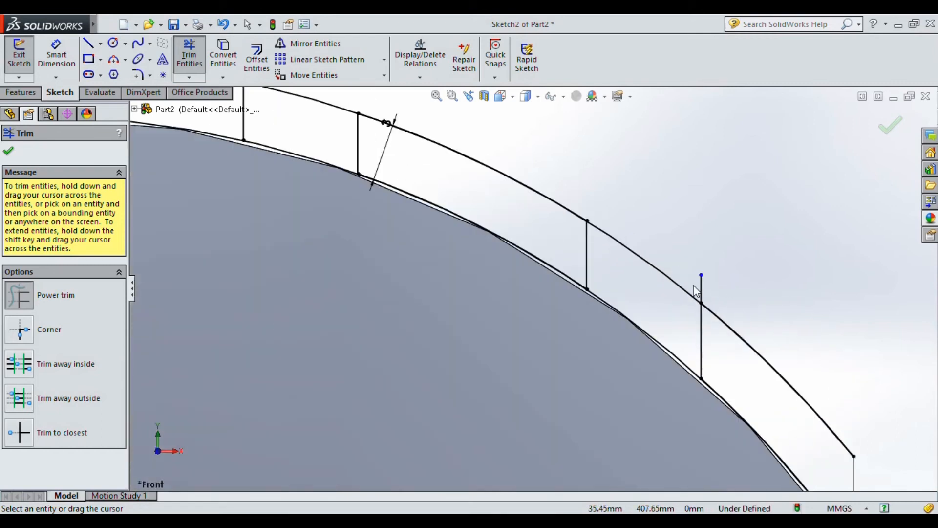
scroll(630, 379, up, 5)
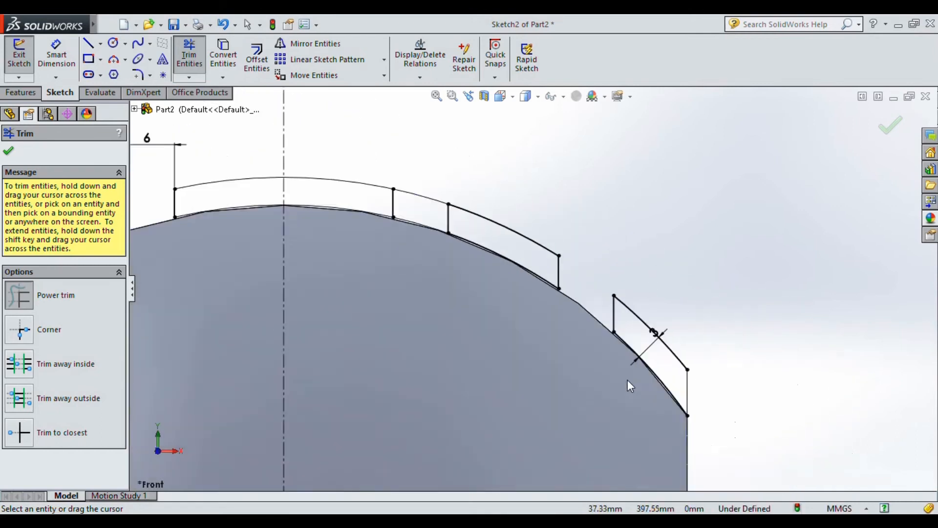
scroll(413, 231, down, 4)
mouse_move(520, 183)
mouse_down()
mouse_move(504, 248)
mouse_move(511, 298)
mouse_up()
scroll(509, 312, up, 5)
scroll(510, 313, up, 5)
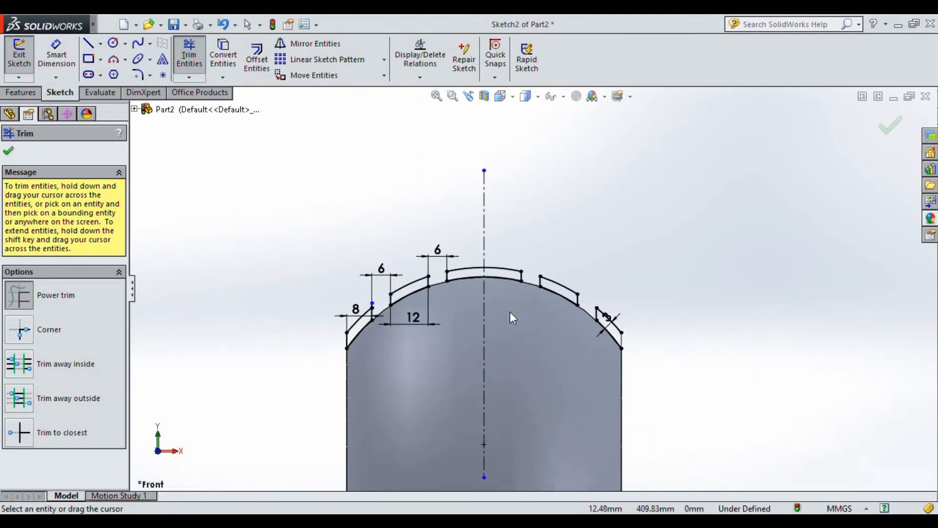
mouse_move(597, 358)
middle_down()
mouse_move(549, 374)
mouse_move(621, 256)
mouse_move(662, 262)
middle_up()
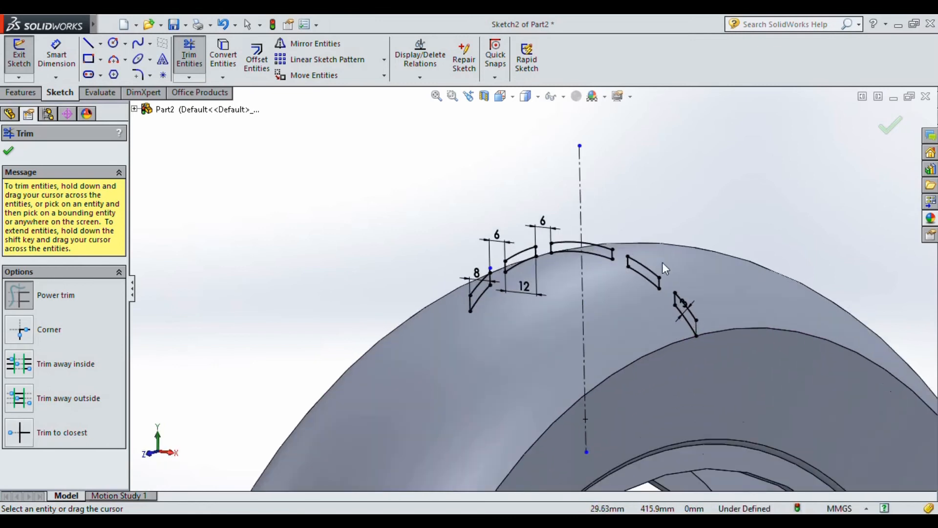
click(888, 127)
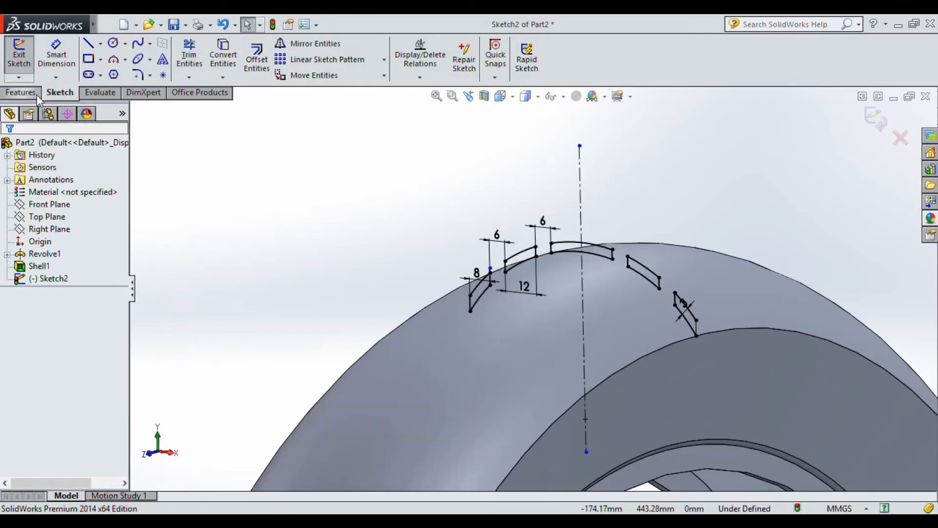
click(22, 93)
click(70, 65)
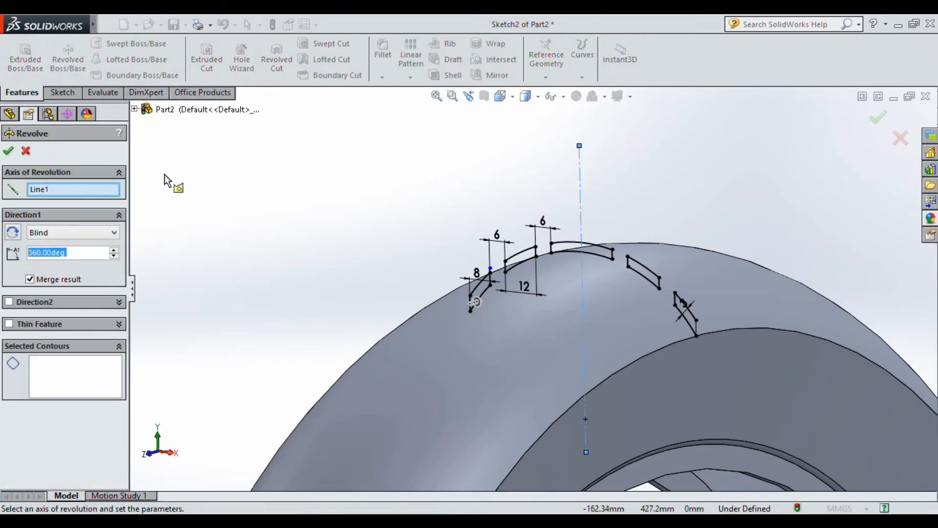
scroll(458, 272, down, 2)
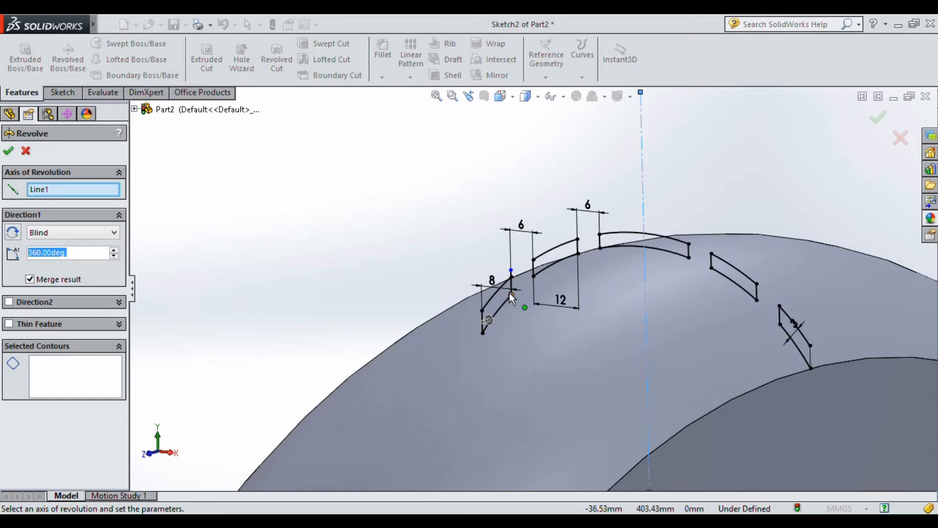
scroll(511, 296, up, 3)
click(561, 407)
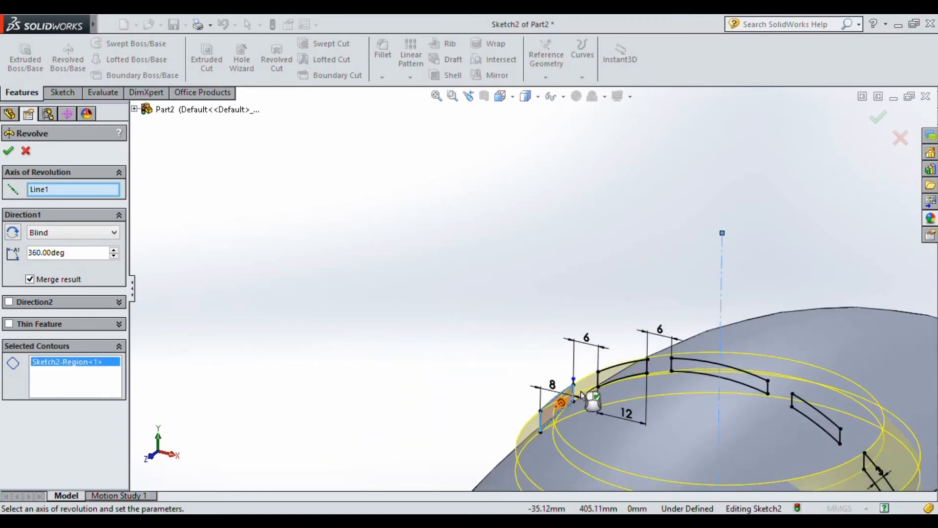
click(26, 151)
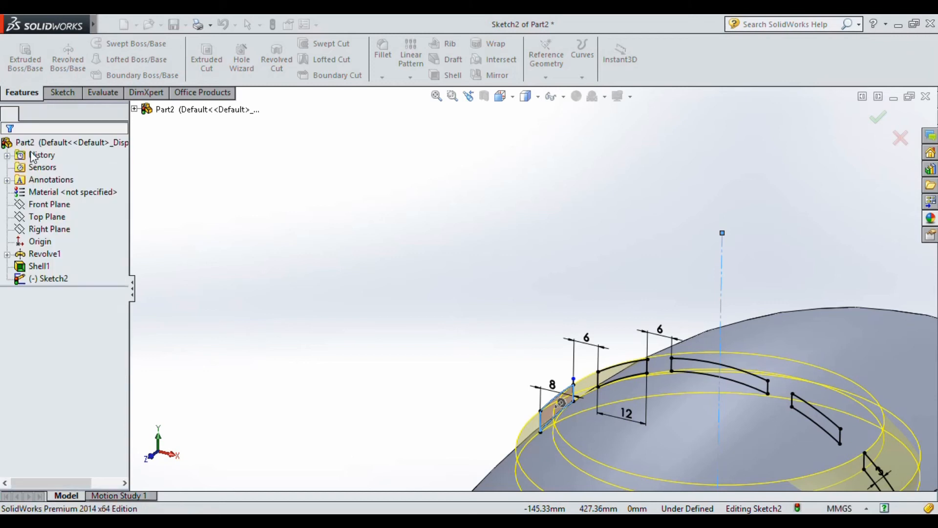
- In the front view, sketch a horizontal line about 151 mm long across the tire at its mid-height
scroll(524, 315, up, 8)
scroll(524, 312, up, 2)
click(473, 307)
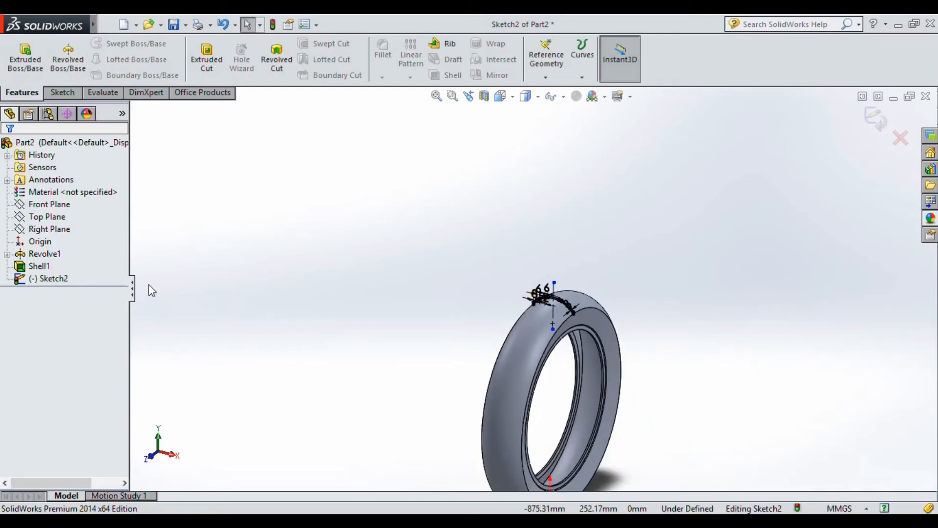
key(space)
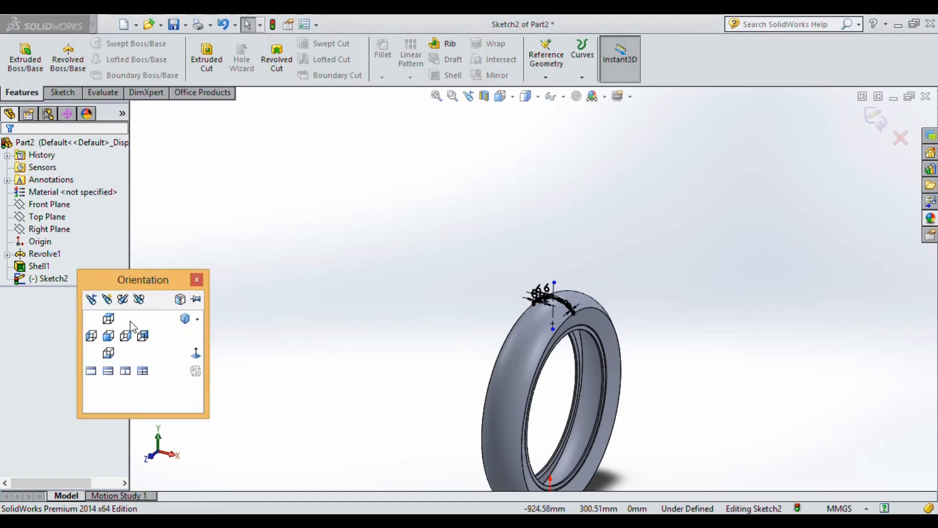
click(108, 336)
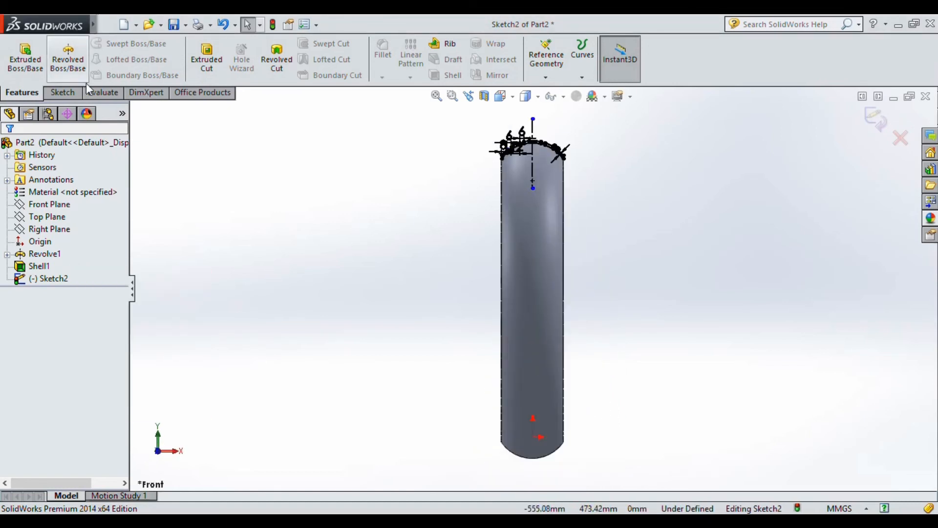
click(53, 95)
click(88, 43)
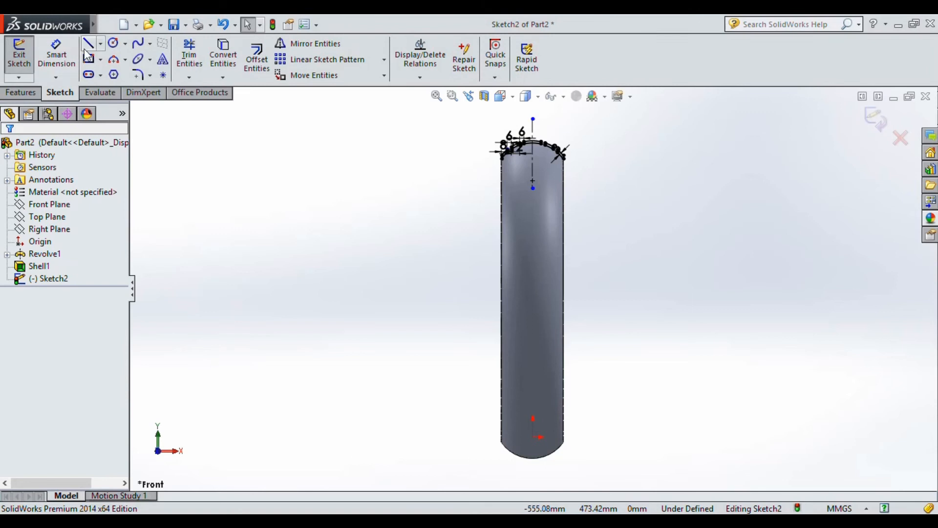
click(479, 300)
click(581, 300)
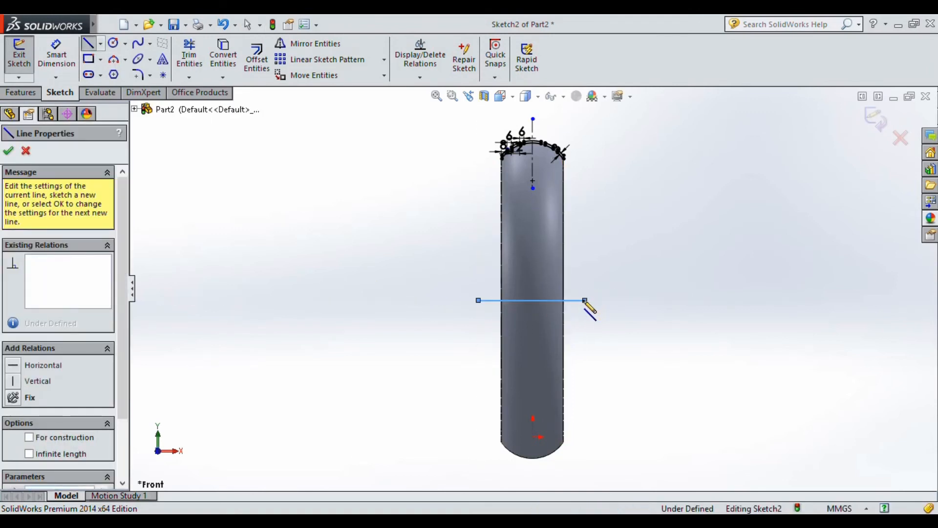
right_click(582, 300)
click(607, 94)
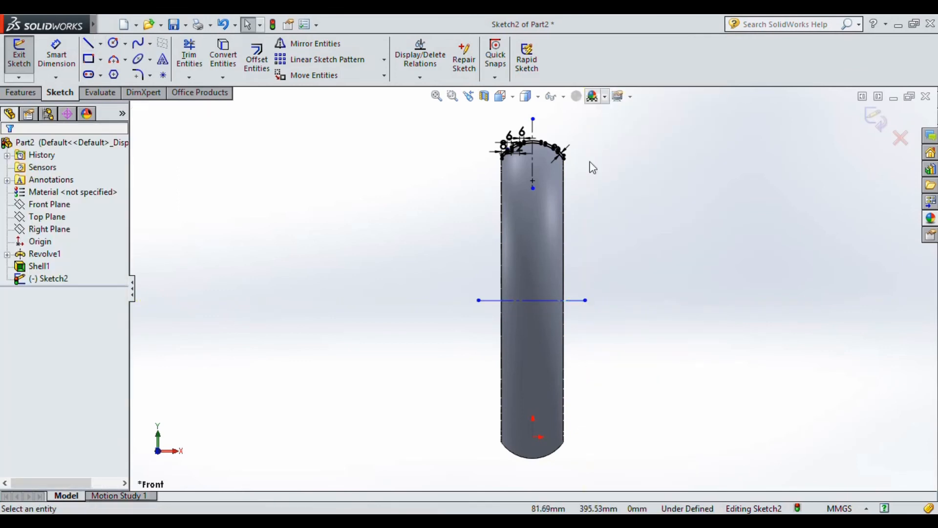
- Start a Revolved Boss/Base about the horizontal line and select all five tread block regions as its contours
scroll(583, 184, up, 2)
click(36, 94)
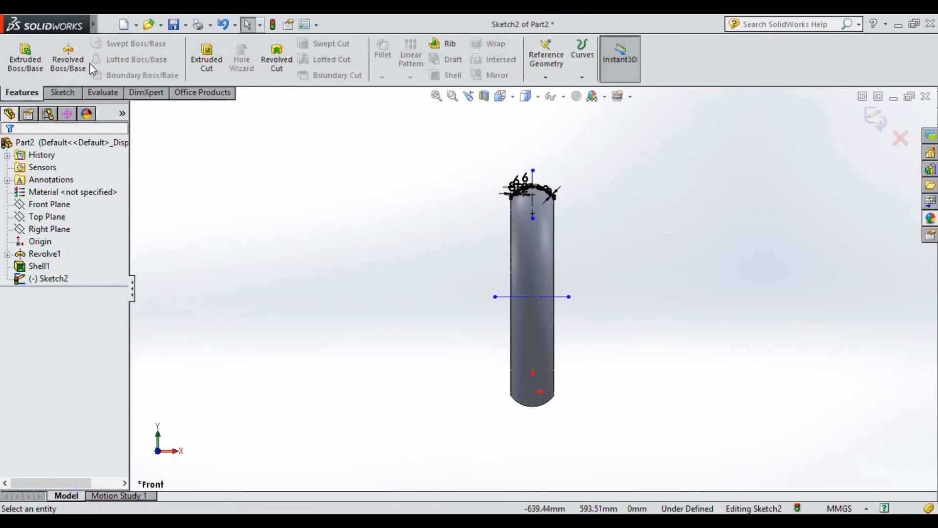
click(69, 68)
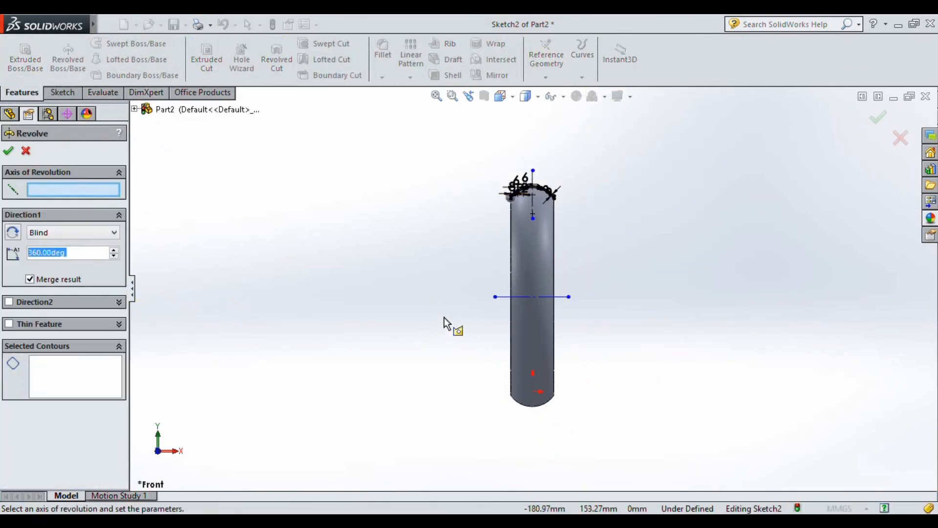
click(534, 298)
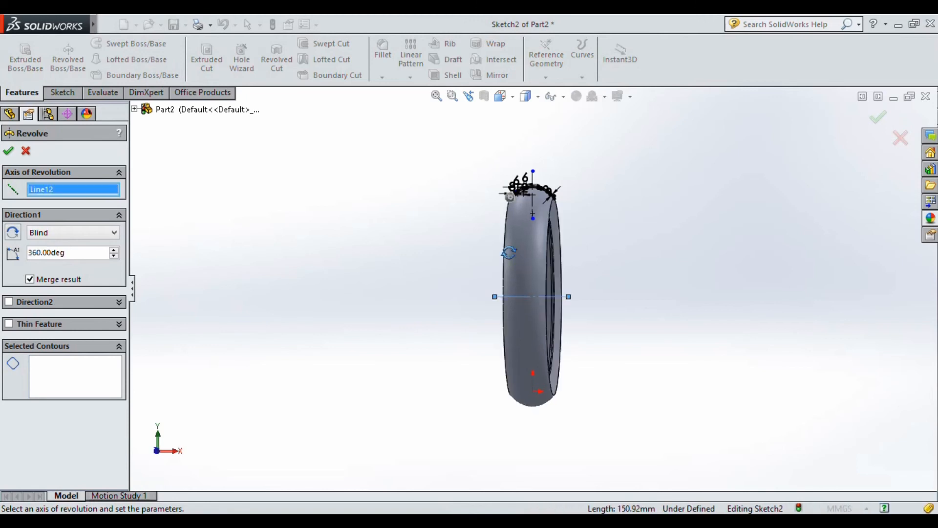
scroll(526, 205, down, 5)
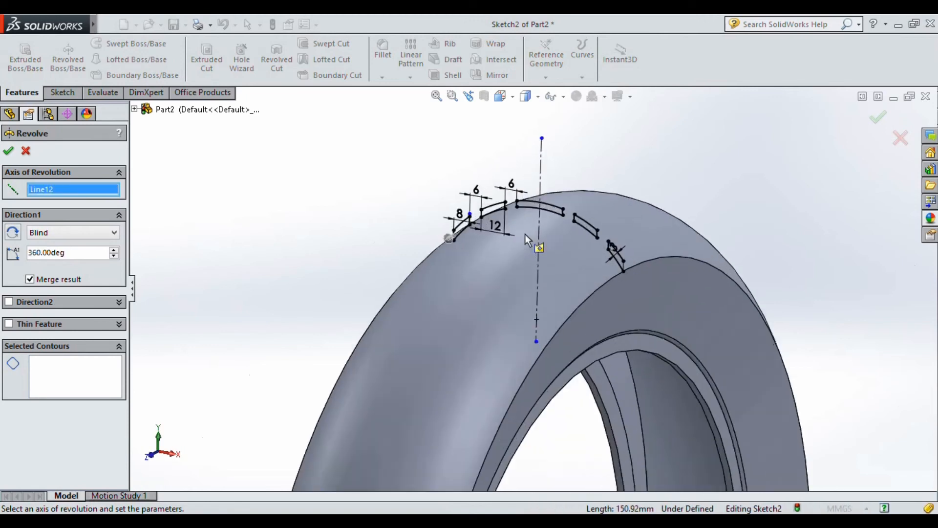
click(400, 232)
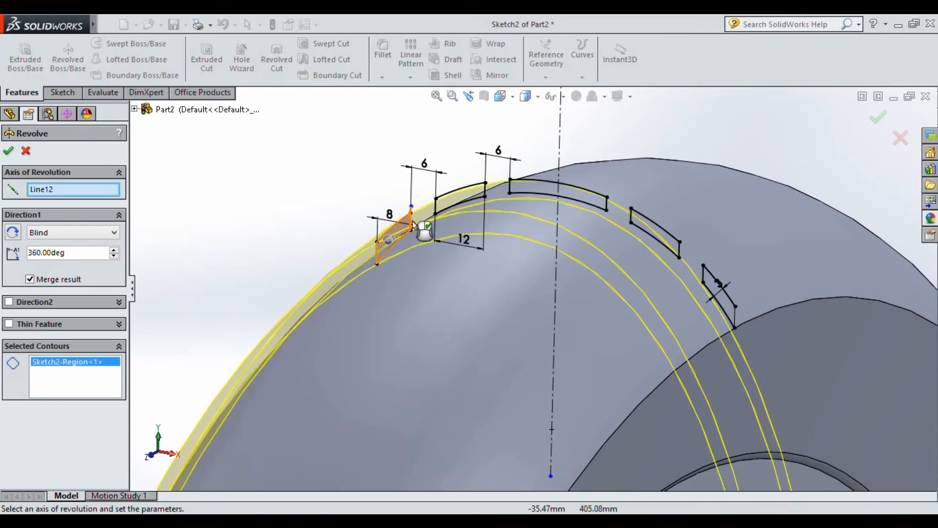
click(454, 203)
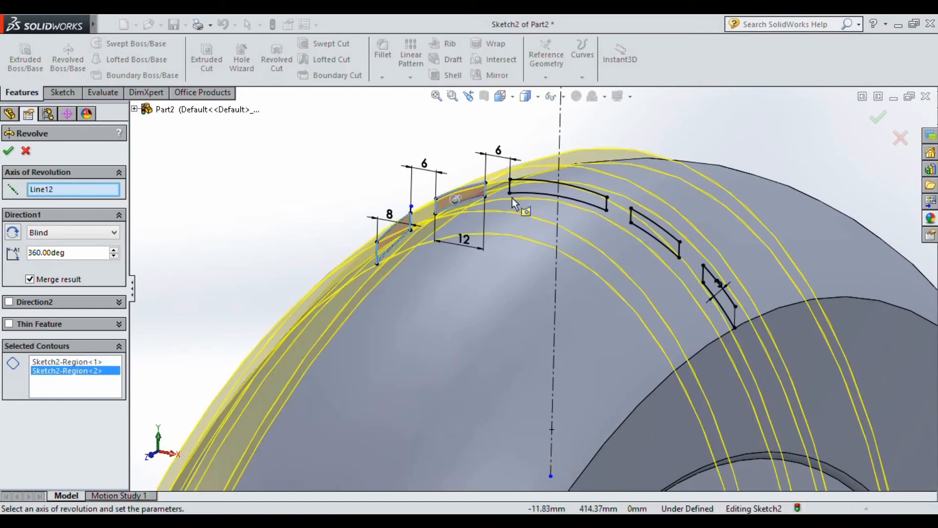
click(540, 188)
click(653, 231)
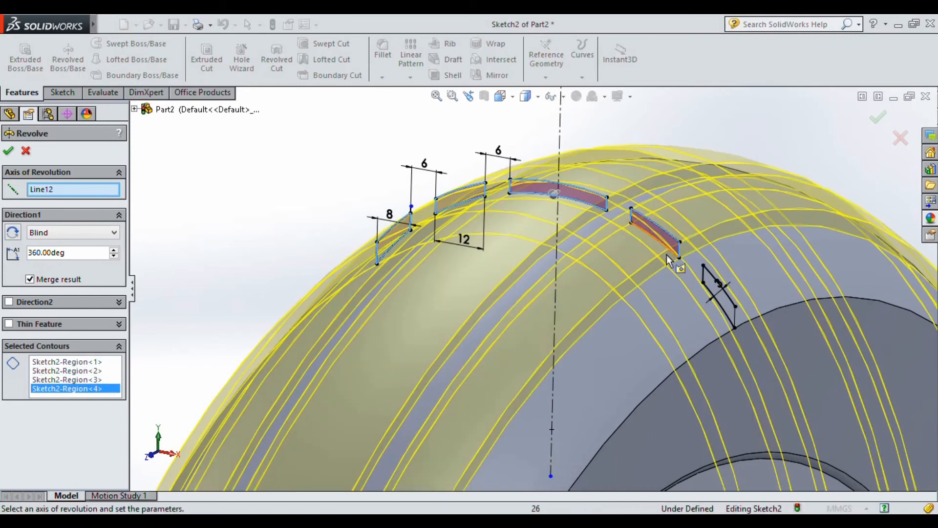
click(711, 285)
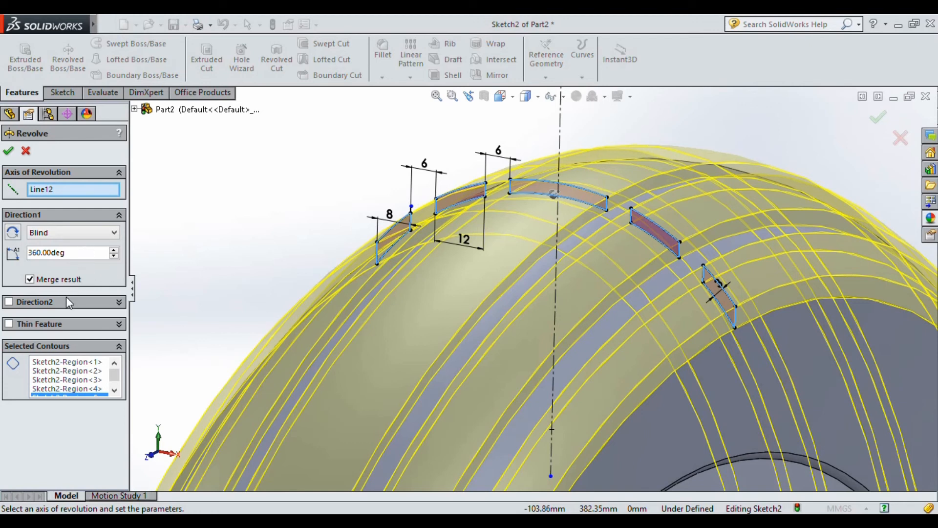
- Set the revolve angle to 6 degrees with a Mid Plane end condition, and create the tread blocks
double_click(86, 253)
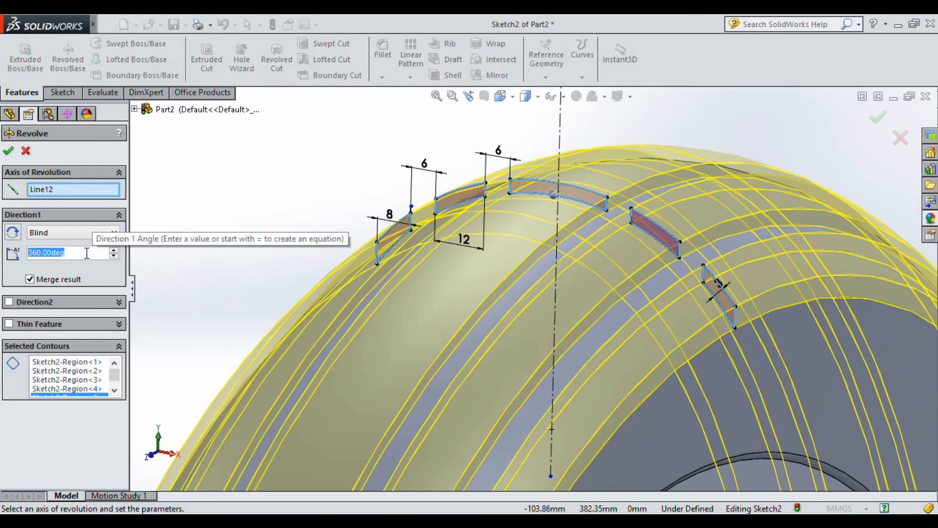
text(6)
key(Return)
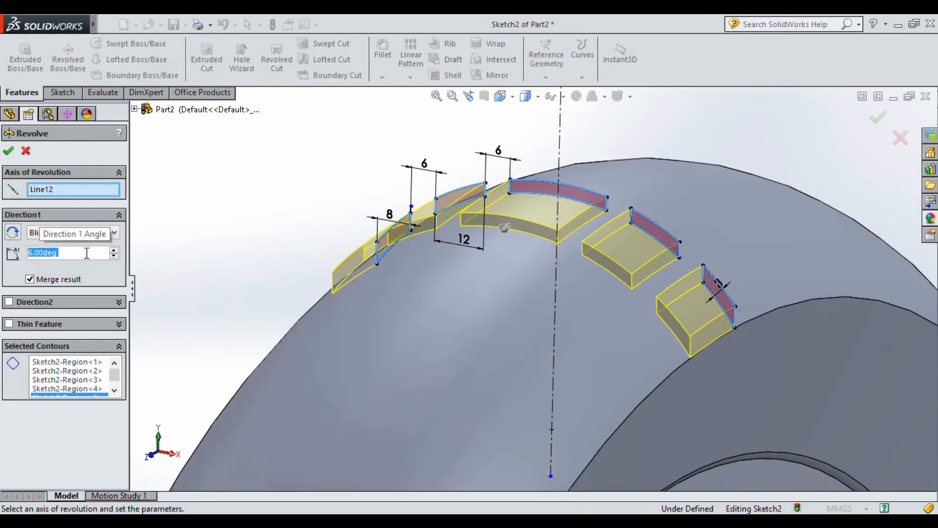
click(71, 234)
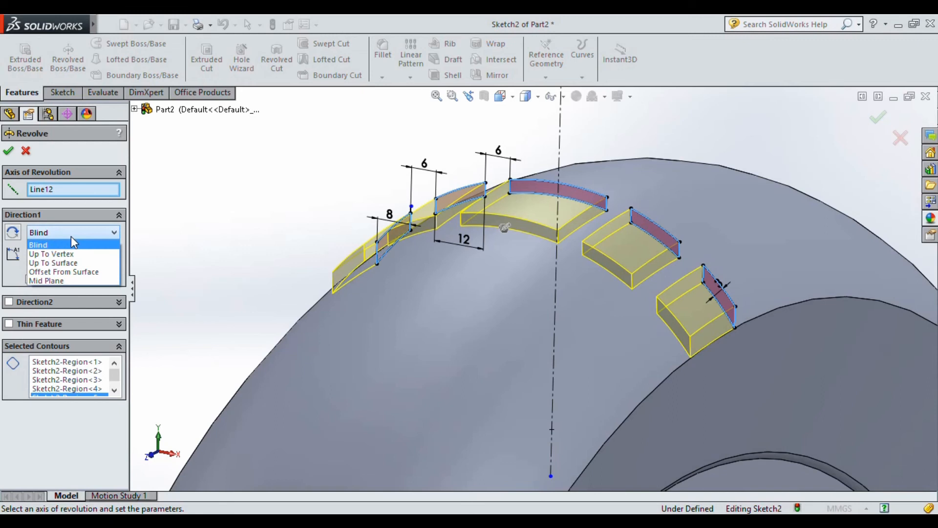
click(62, 280)
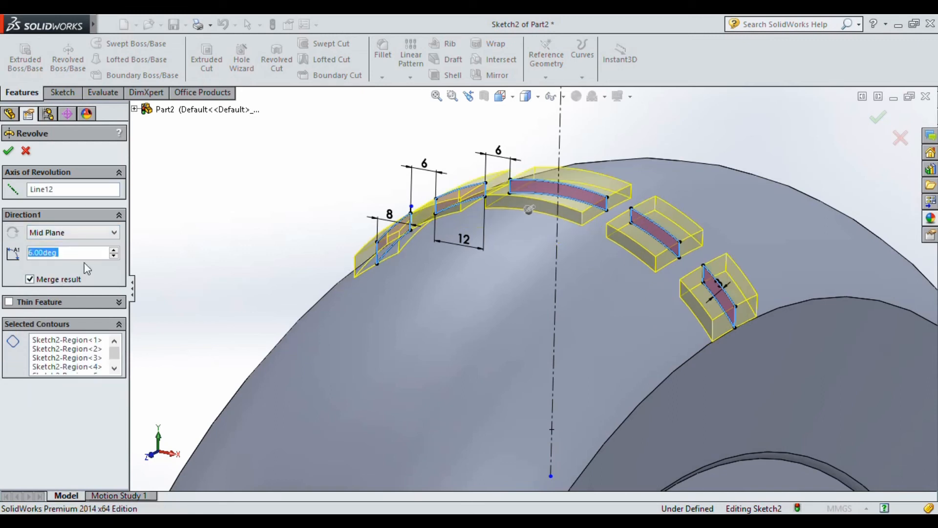
click(8, 151)
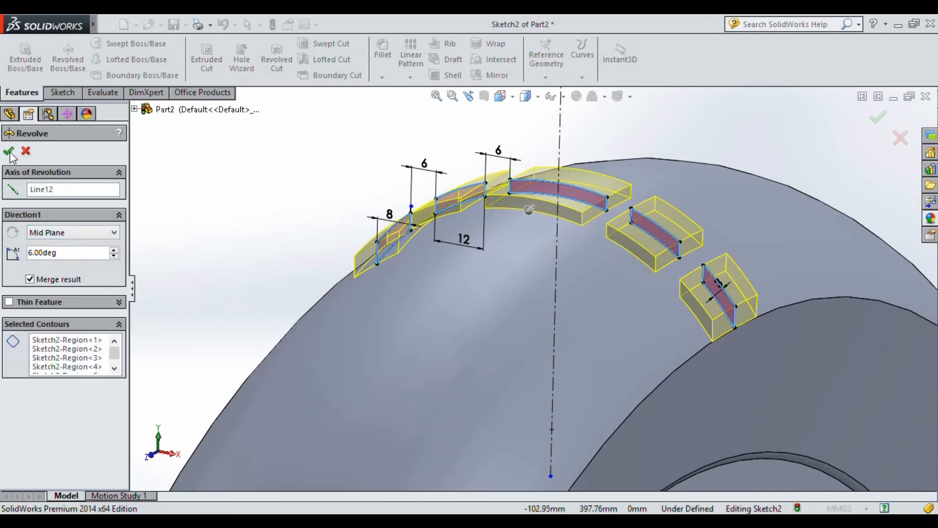
- Start a Circular Pattern, show the temporary axes and set the tire's central axis as the rotation axis
middle_drag(226, 218, 355, 246)
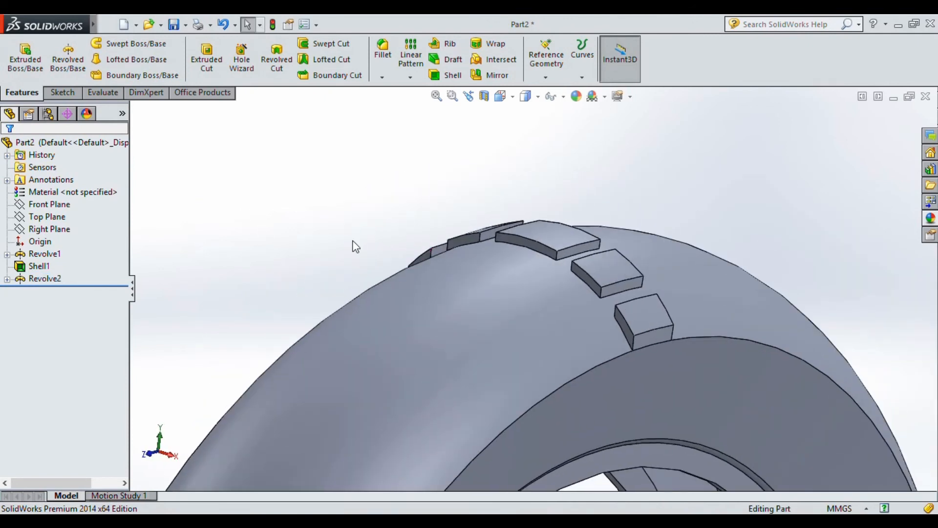
click(410, 77)
click(415, 102)
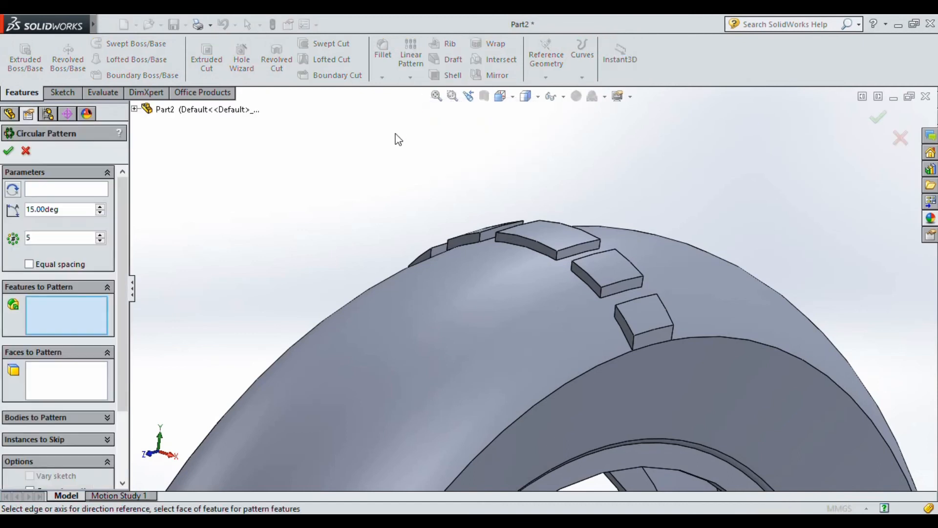
scroll(385, 205, up, 8)
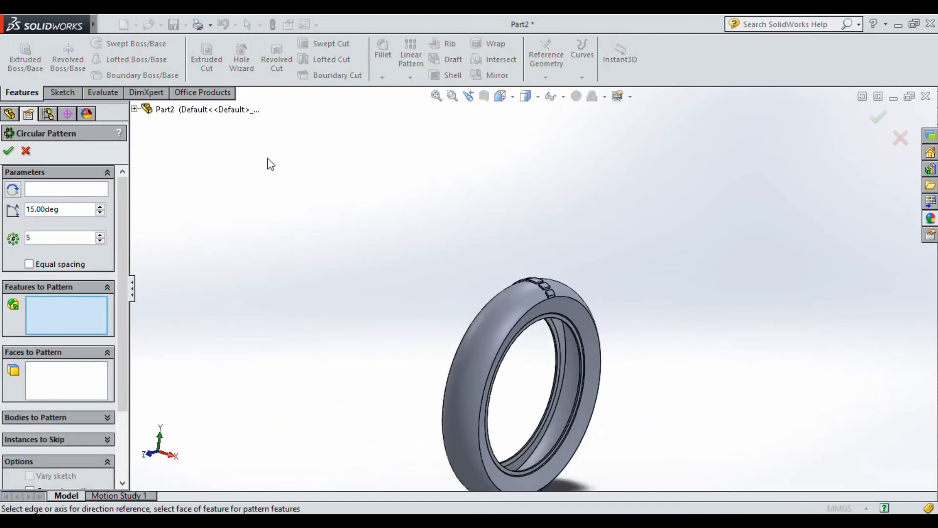
click(134, 109)
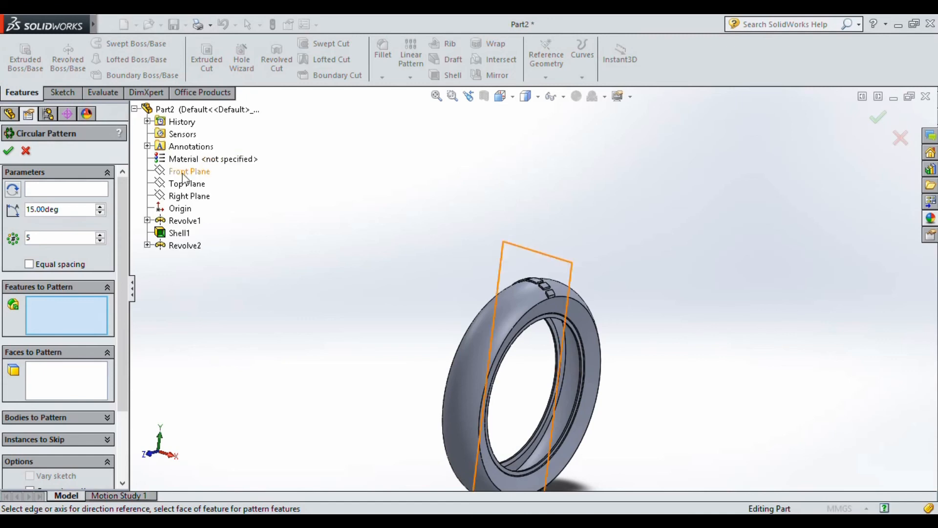
click(147, 245)
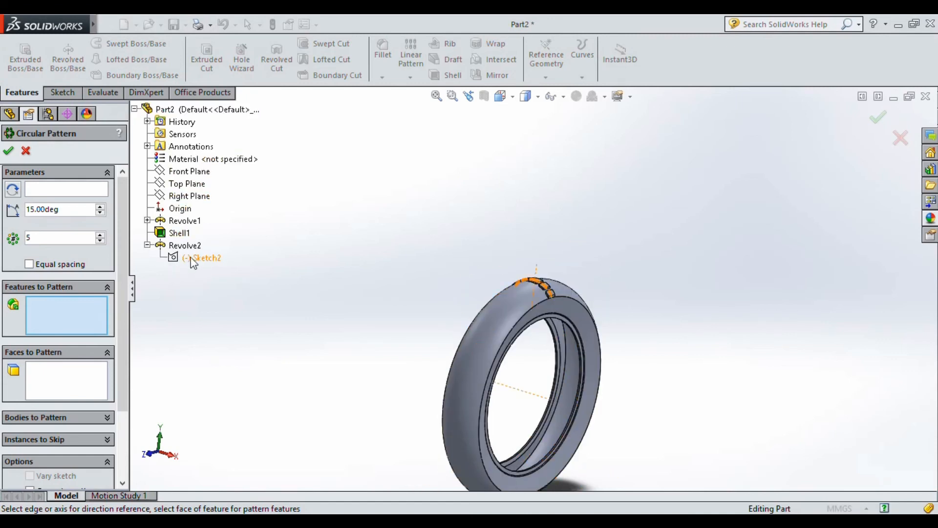
scroll(553, 286, down, 3)
scroll(555, 283, up, 1)
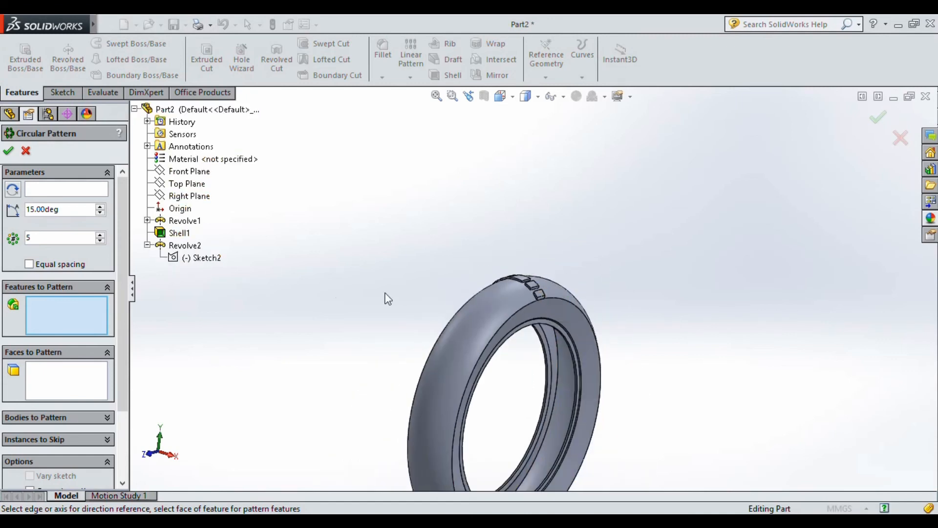
click(554, 96)
click(572, 137)
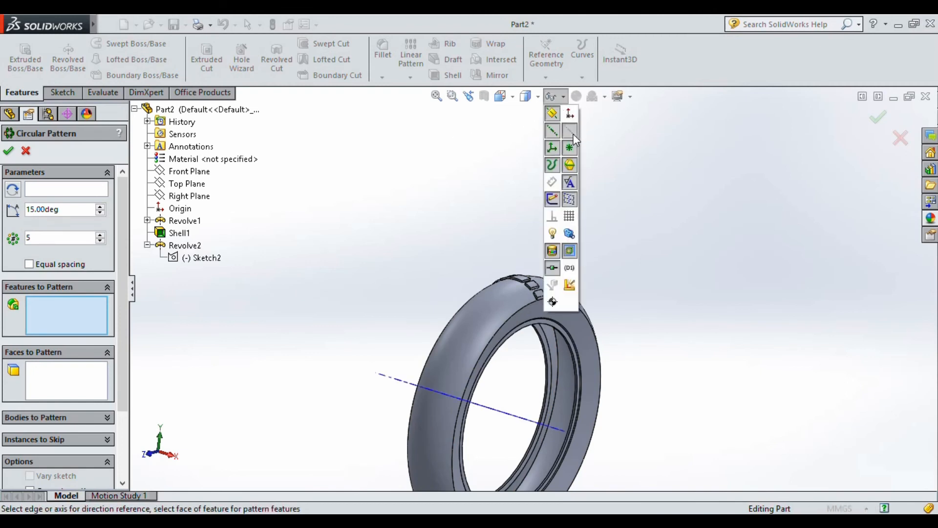
click(495, 414)
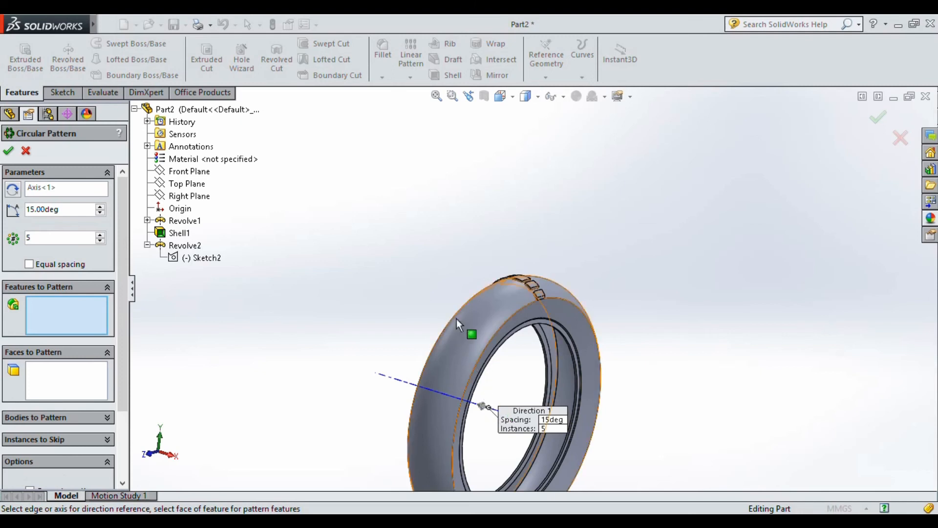
- Select the revolved tread blocks as the feature to repeat in the circular pattern
scroll(559, 286, down, 2)
scroll(559, 286, down, 3)
scroll(503, 282, down, 3)
scroll(351, 273, up, 2)
middle_drag(351, 274, 352, 328)
mouse_move(347, 250)
middle_down()
mouse_move(407, 248)
mouse_move(306, 245)
middle_up()
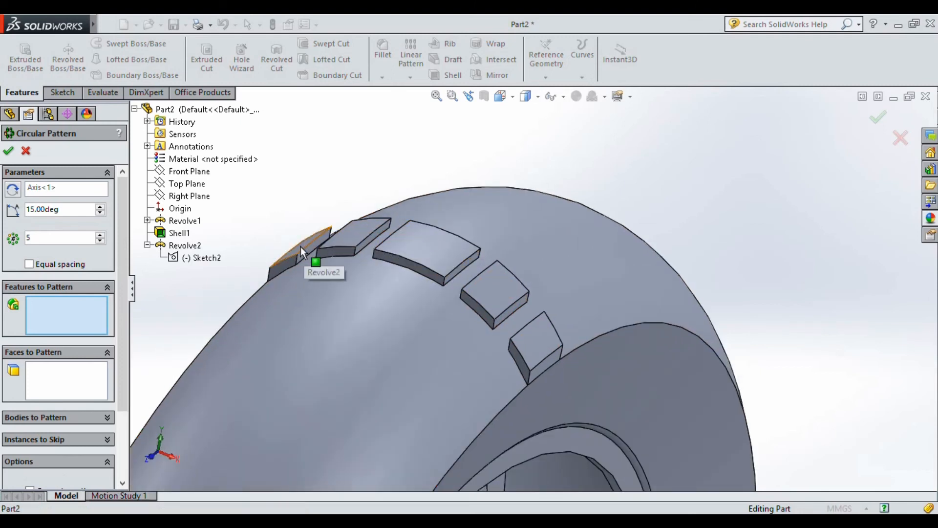
click(303, 246)
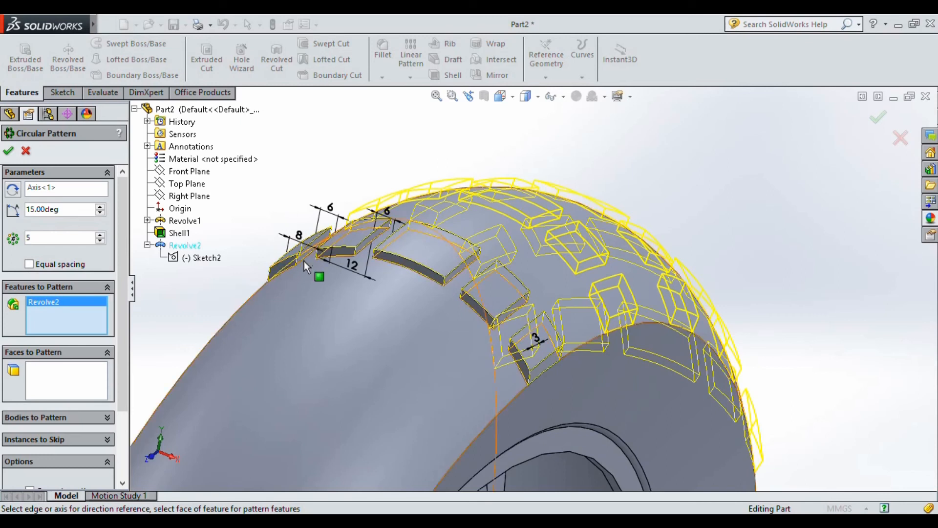
scroll(312, 310, up, 5)
middle_drag(312, 311, 374, 346)
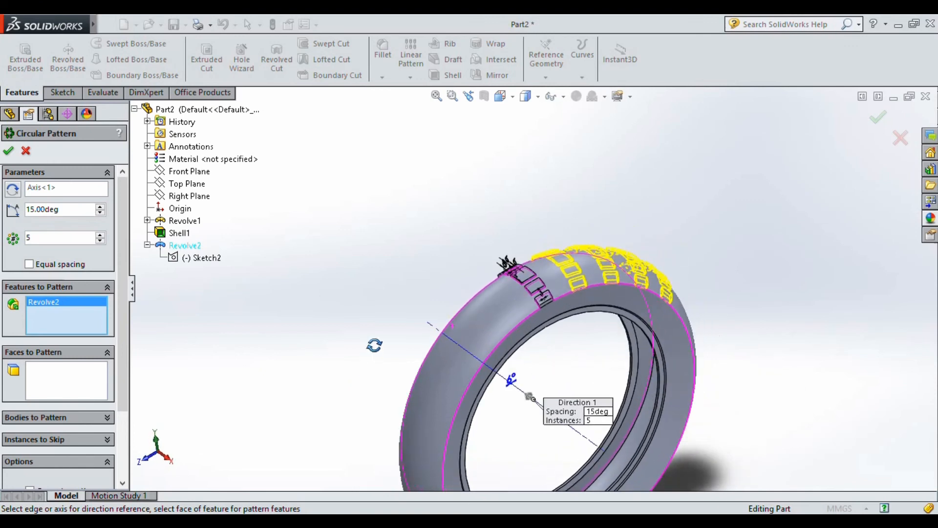
scroll(585, 268, down, 3)
- Try to set the circular pattern's angle to 360 degrees
double_click(83, 215)
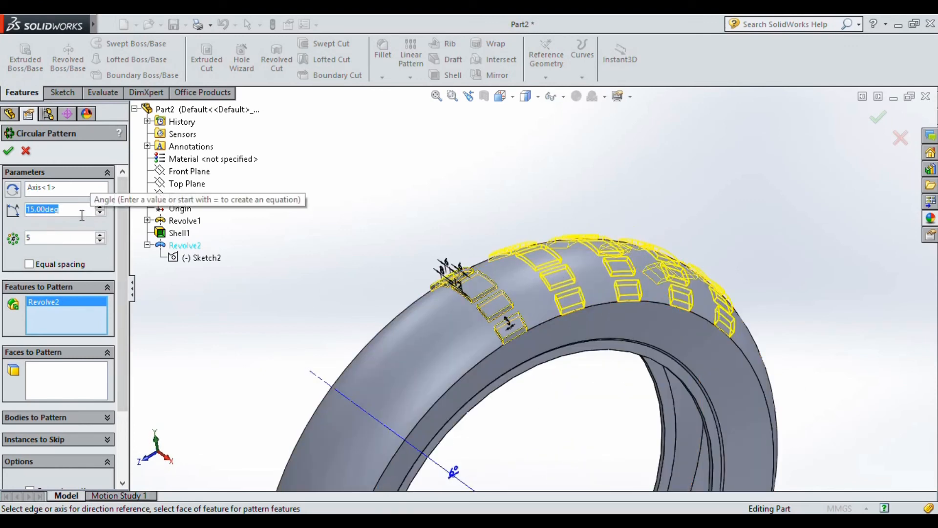
text(360)
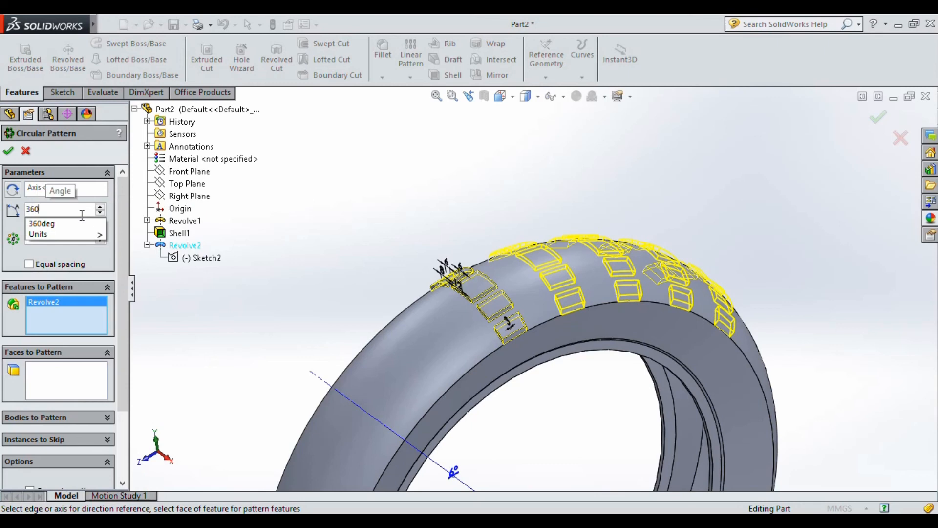
key(Return)
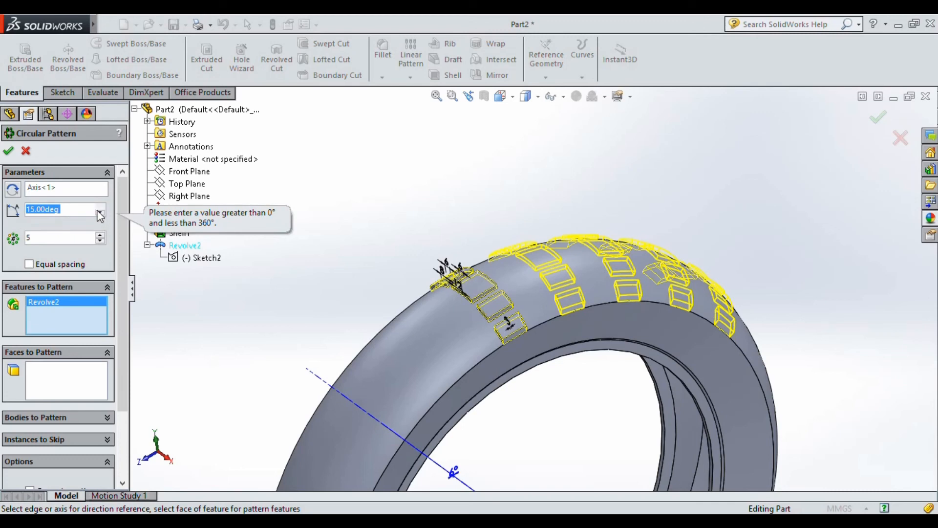
- Set the circular pattern to 50 instances with a 16-degree spacing
click(88, 239)
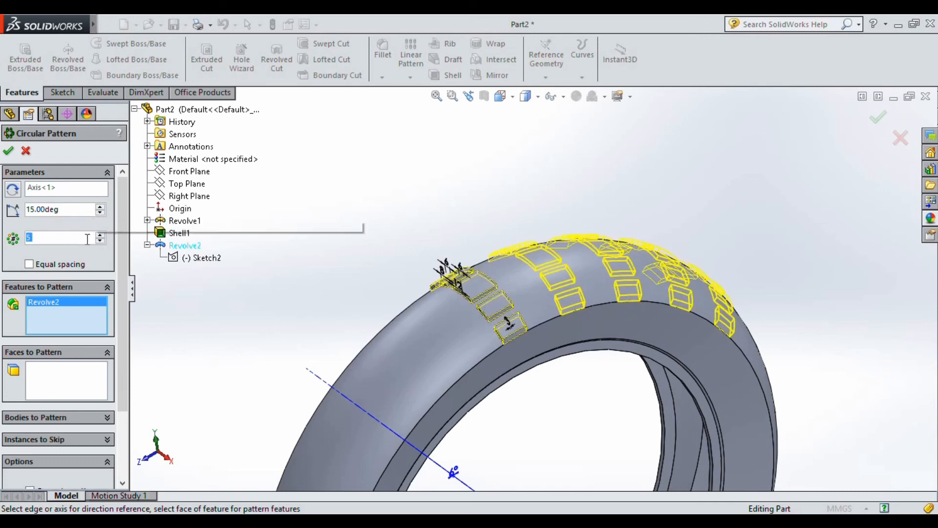
text(0)
key(Return)
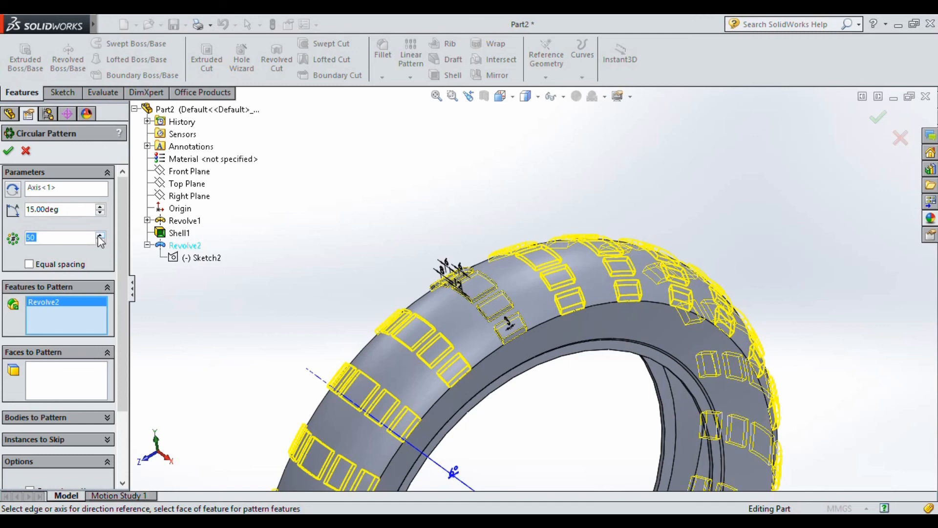
click(100, 207)
middle_drag(387, 276, 398, 400)
text(50)
key(Return)
- Check the tread pattern preview around the tire and create the circular pattern
scroll(390, 308, up, 4)
middle_drag(391, 307, 423, 229)
scroll(495, 275, down, 4)
scroll(557, 299, down, 3)
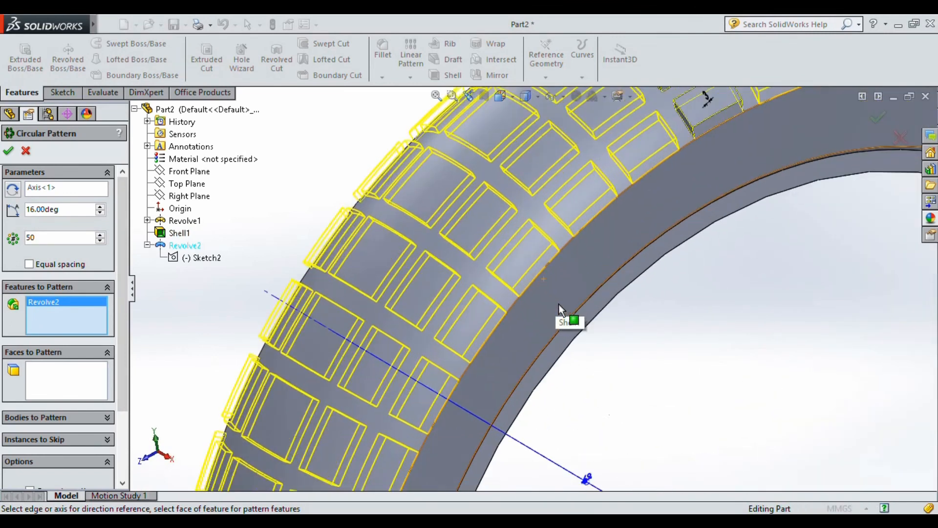
scroll(559, 304, up, 1)
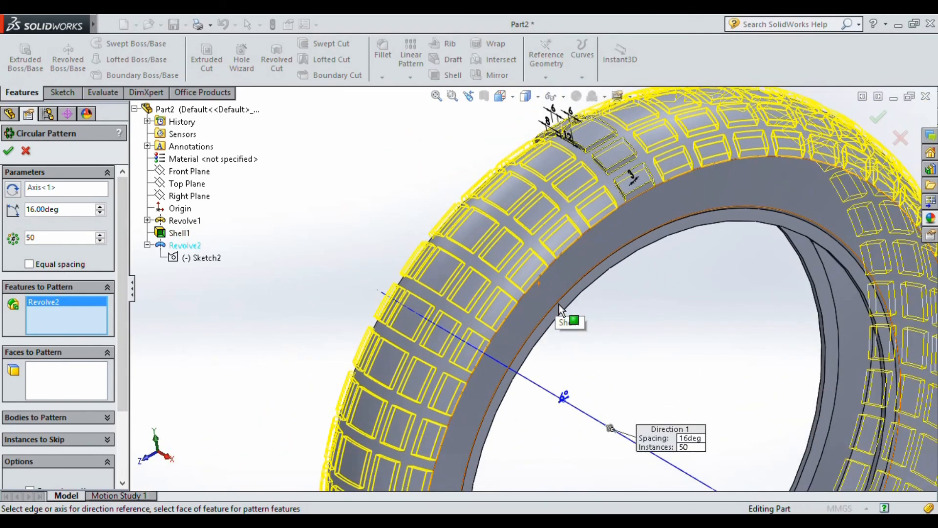
scroll(559, 304, up, 1)
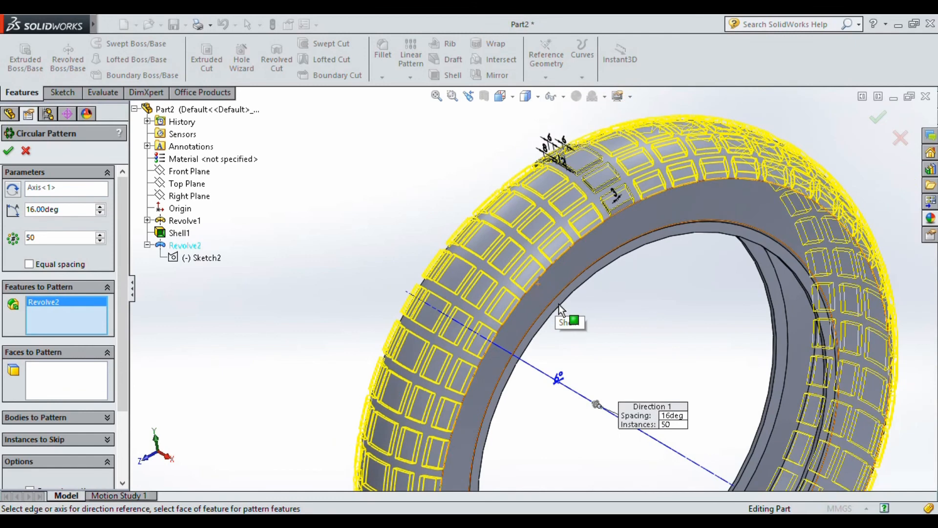
scroll(559, 304, up, 1)
middle_drag(558, 304, 560, 278)
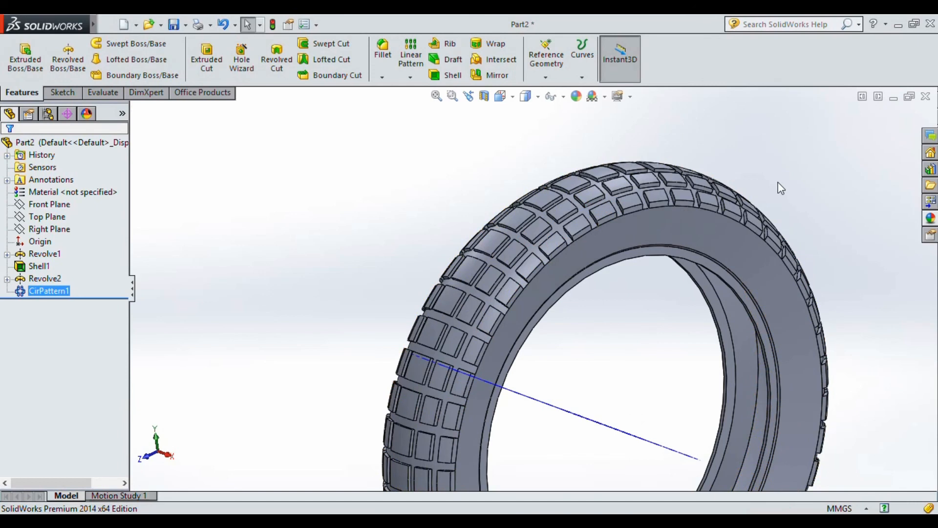
- Examine the finished tread blocks around the tire from several angles and distances
click(436, 96)
middle_drag(509, 230, 536, 310)
click(435, 291)
middle_drag(507, 276, 499, 219)
scroll(567, 232, down, 3)
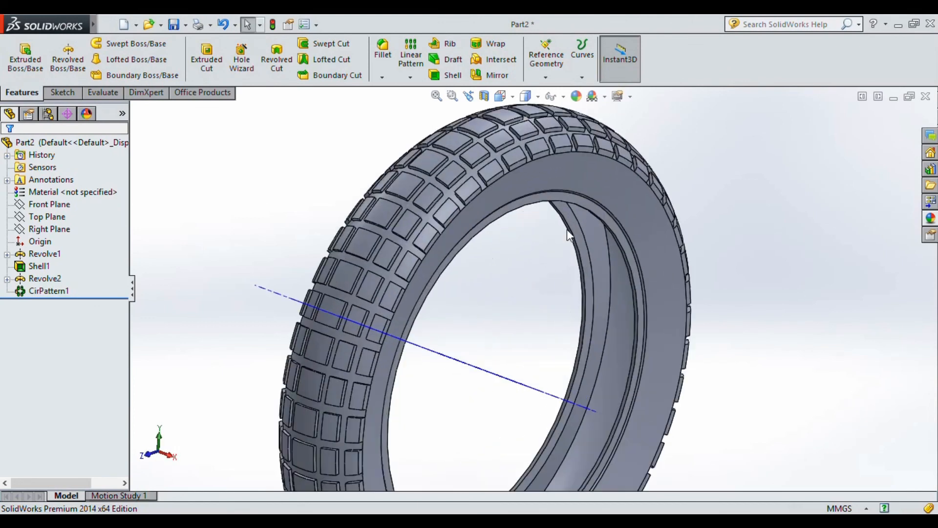
scroll(494, 174, down, 4)
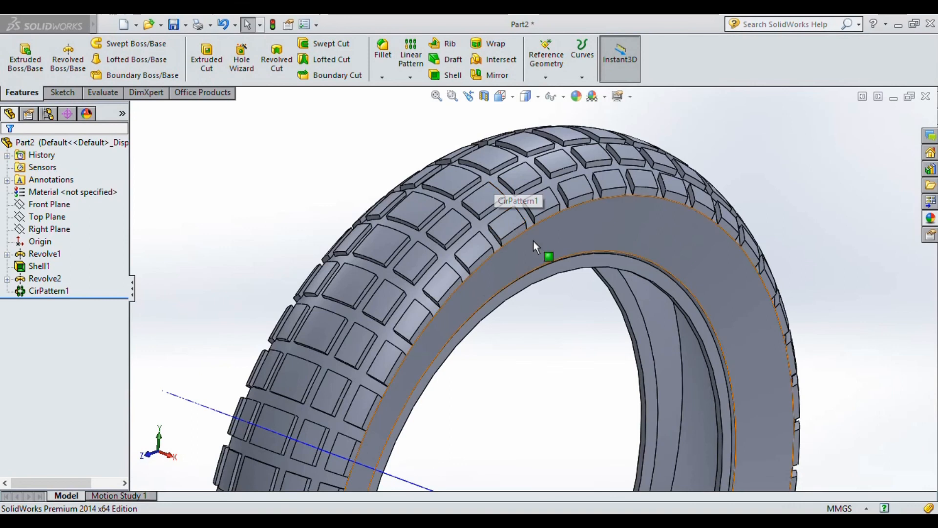
scroll(540, 251, up, 3)
click(442, 103)
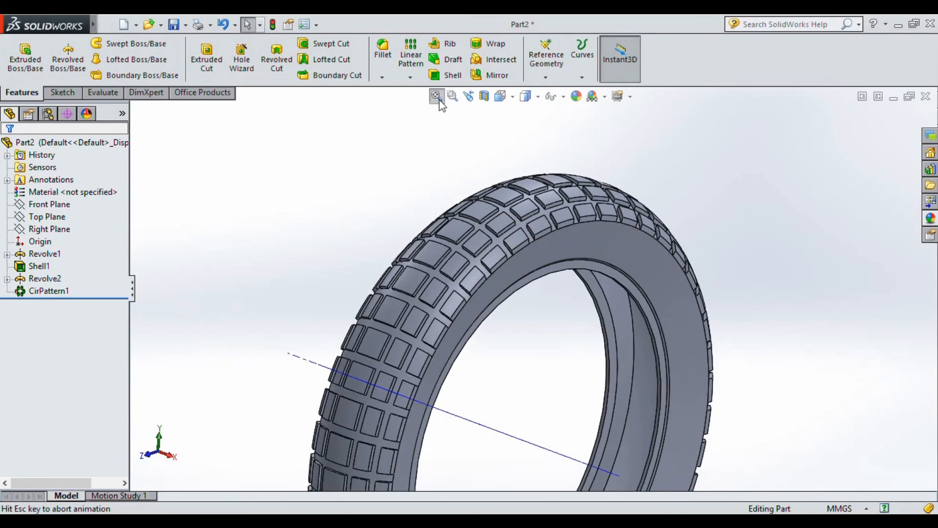
middle_drag(538, 269, 531, 288)
- Apply the tire tread appearance from the Rubber Texture category to the entire part
click(930, 219)
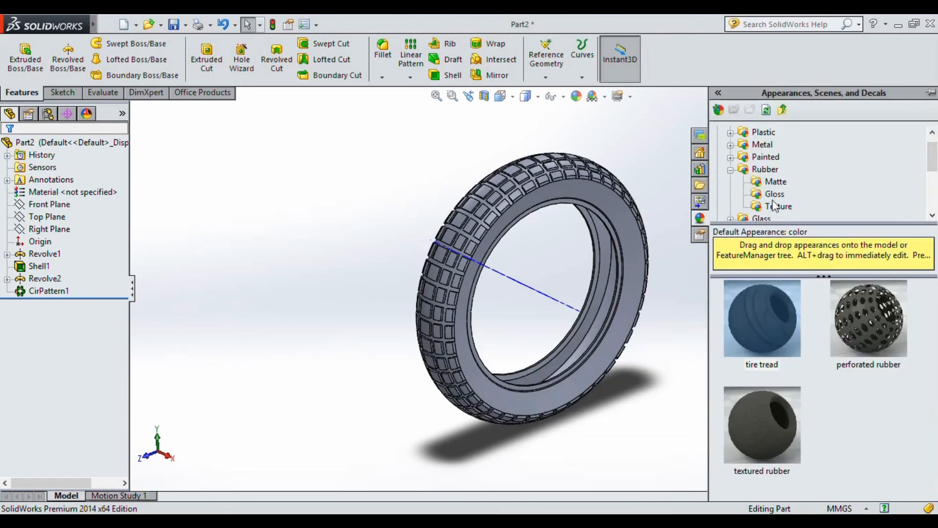
click(764, 171)
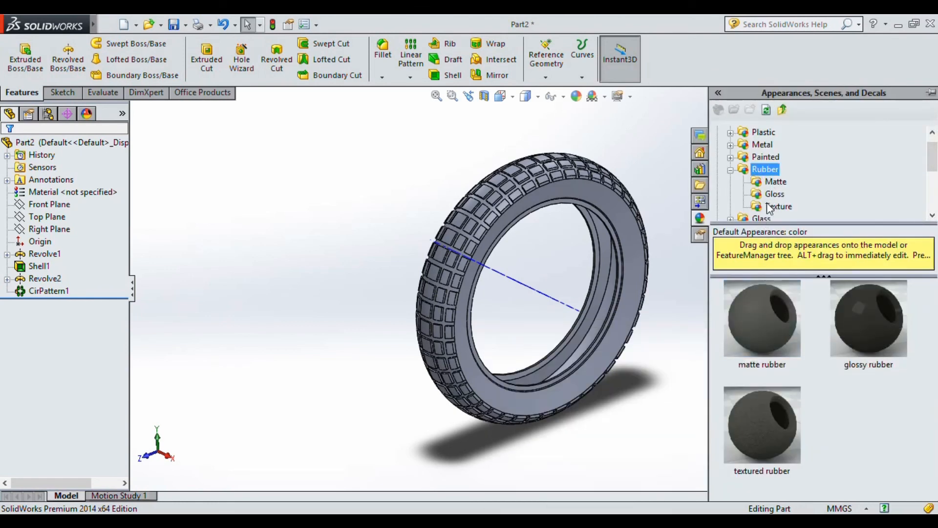
click(774, 195)
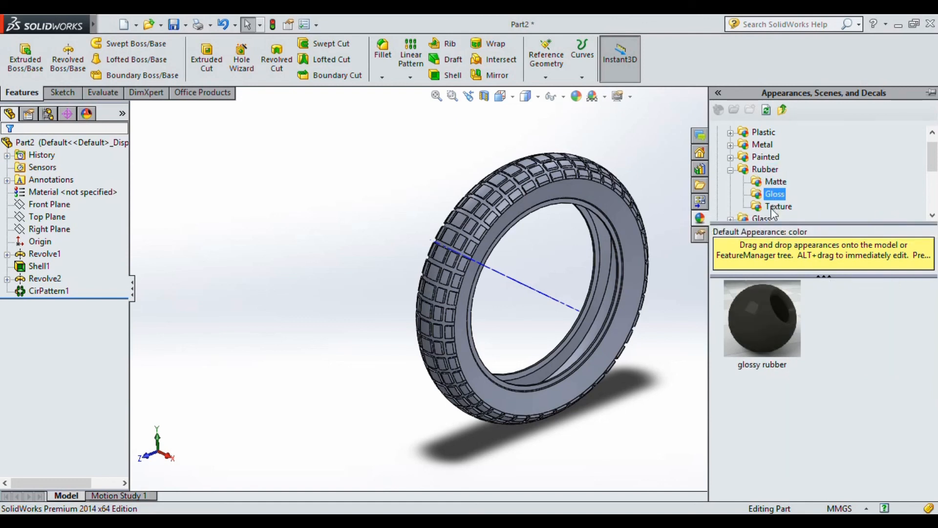
click(774, 207)
drag(762, 312, 630, 222)
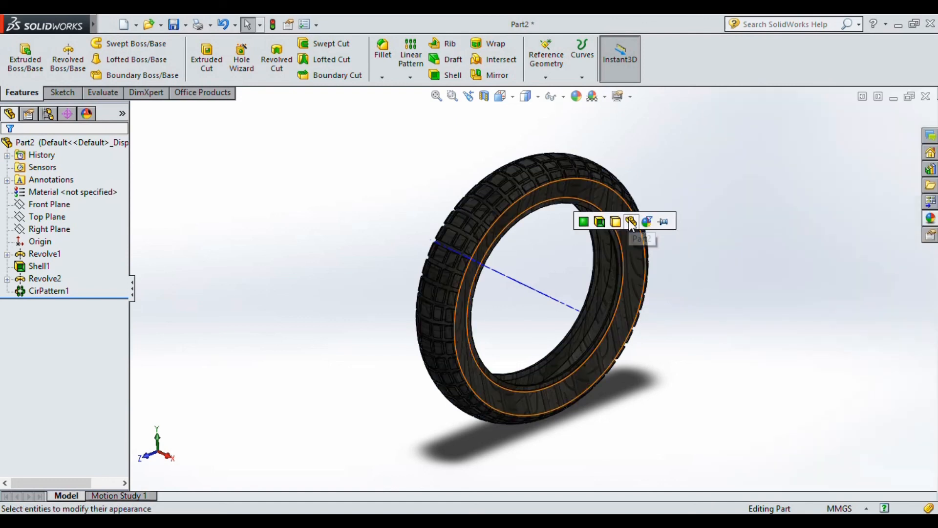
click(630, 224)
- Look over the textured tire and hide the temporary axes
scroll(550, 247, down, 4)
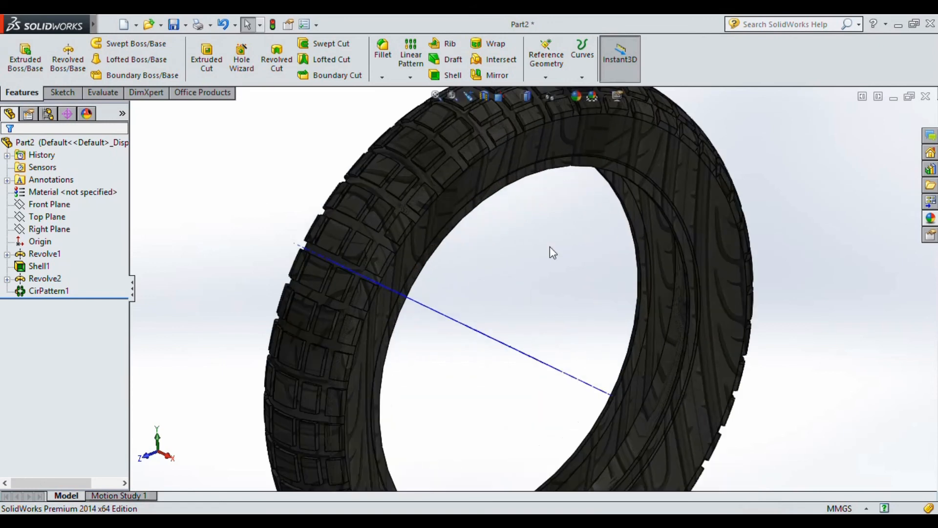
scroll(550, 247, up, 2)
mouse_move(550, 247)
middle_down()
mouse_move(576, 267)
mouse_move(550, 264)
middle_up()
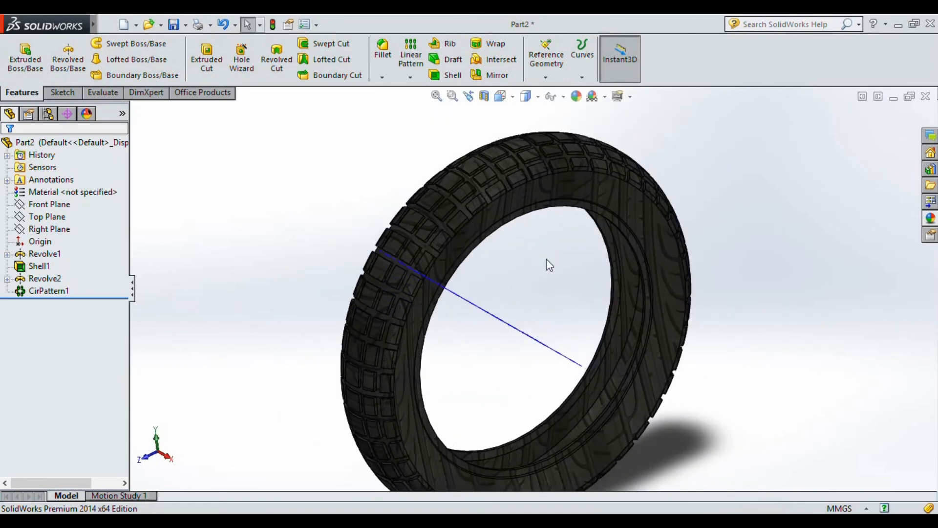
click(436, 95)
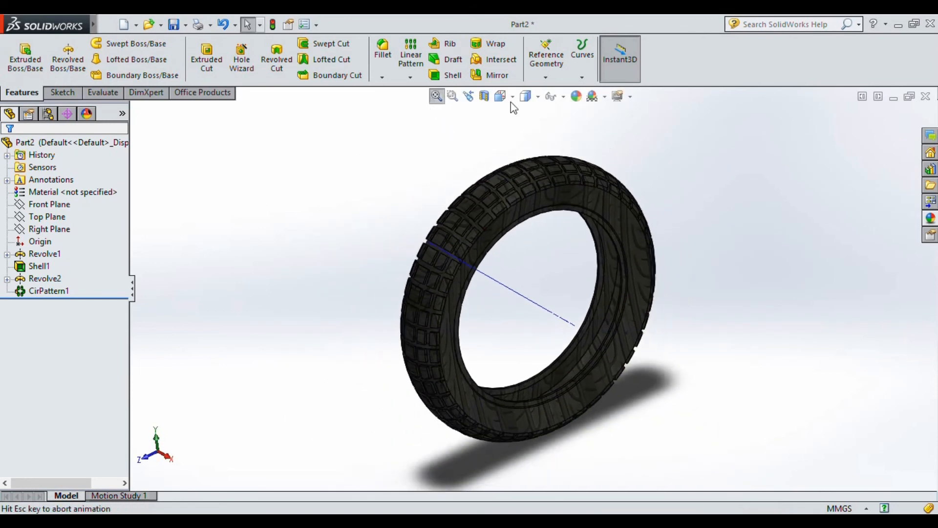
click(563, 96)
click(560, 133)
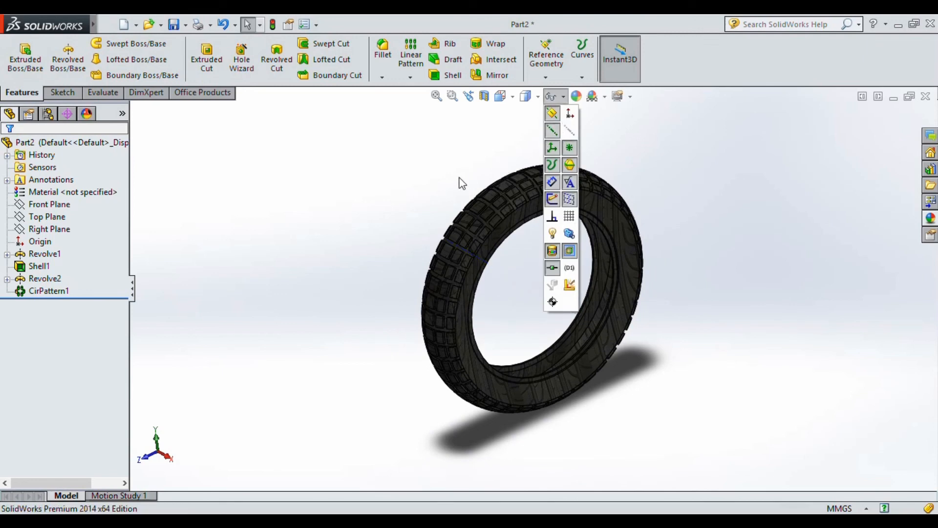
scroll(391, 272, down, 2)
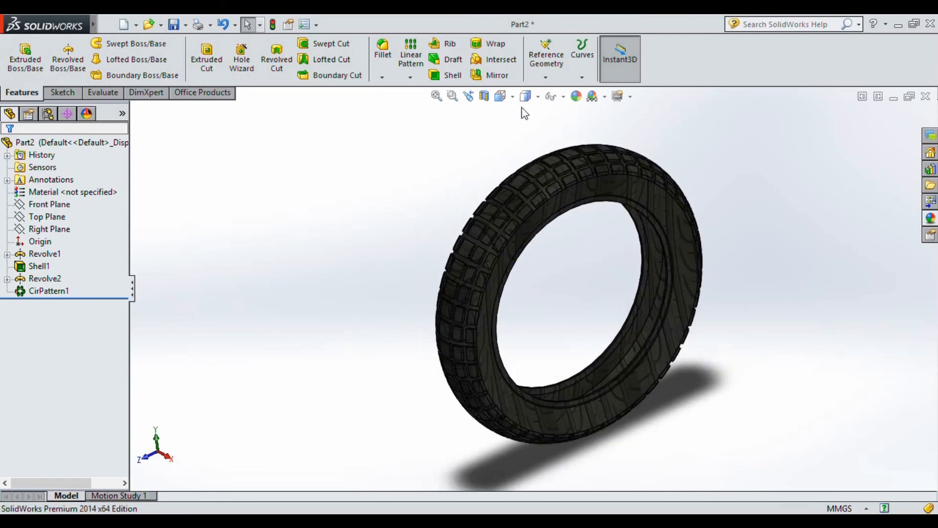
- Try the Shaded display style, restore shading with edges and orient the tire to the isometric view
mouse_move(526, 98)
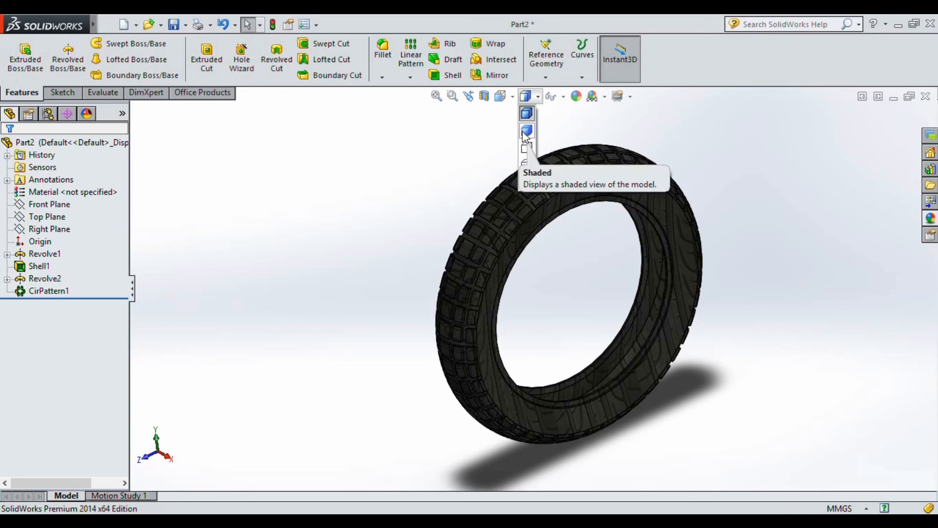
click(526, 131)
mouse_move(525, 96)
click(527, 114)
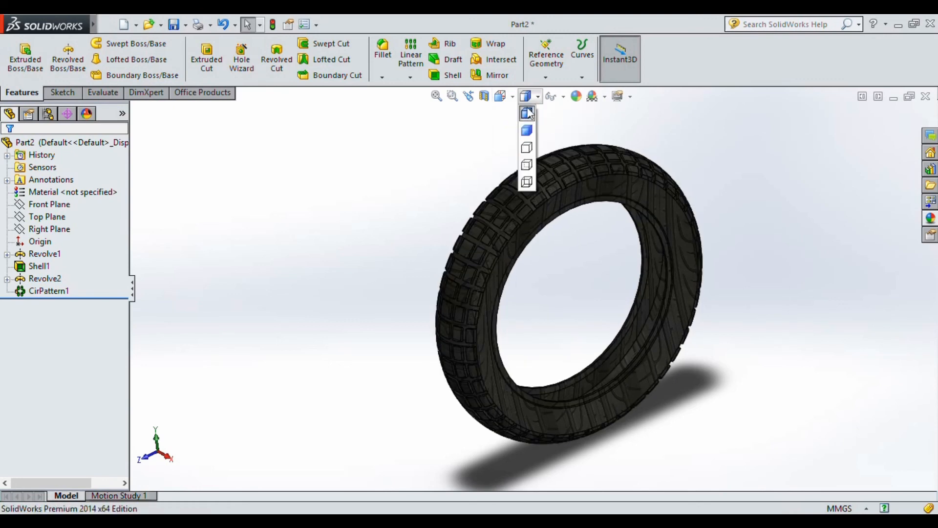
key(ctrl+7)
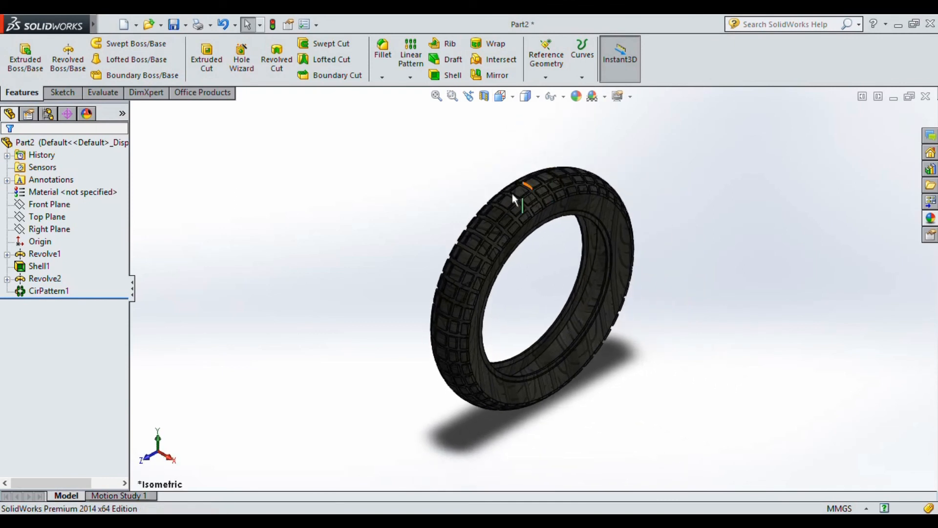